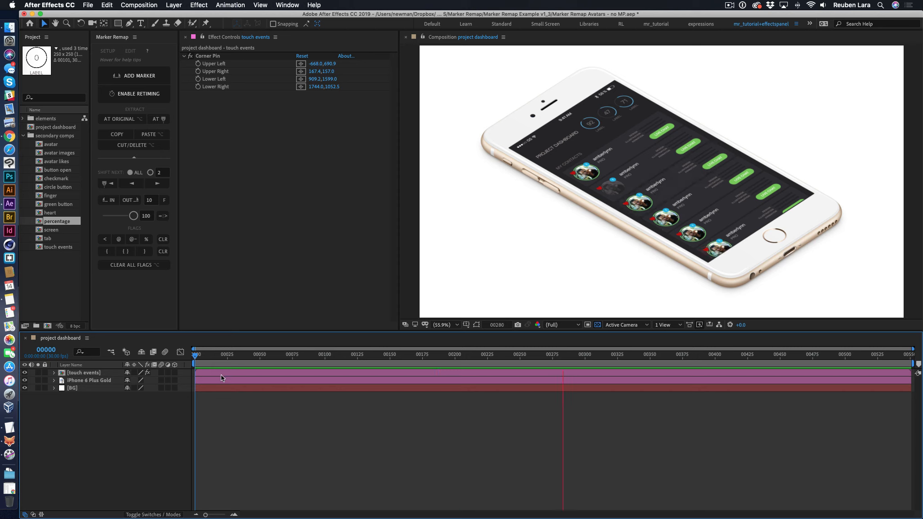
- Preview the project dashboard composition, toggle the touch events layer's visibility off and on, and open its precomp
mouse_move(197, 355)
left_mouse_down()
mouse_move(250, 355)
mouse_move(196, 356)
left_mouse_up()
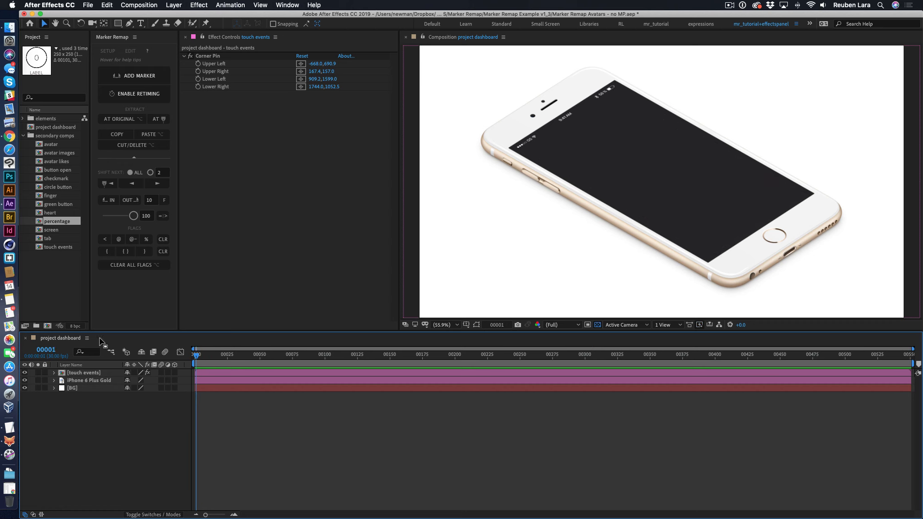
left_click(89, 374)
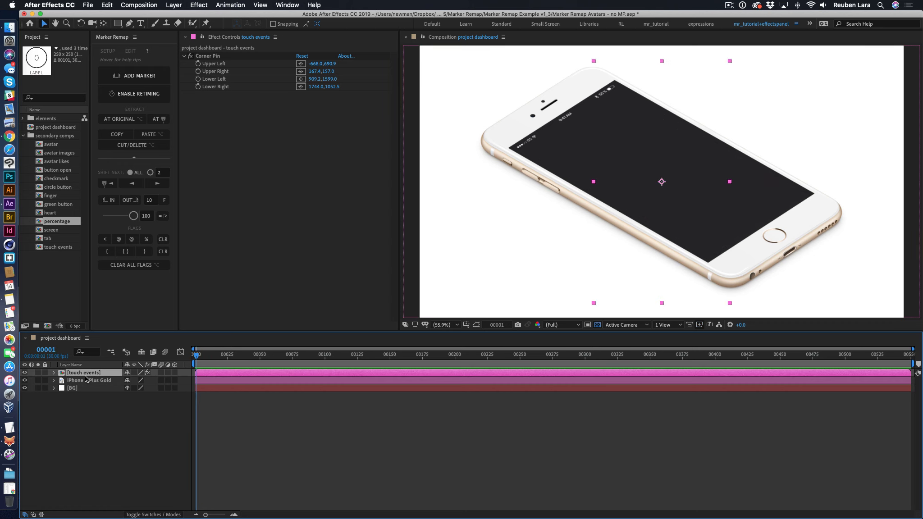
key("space")
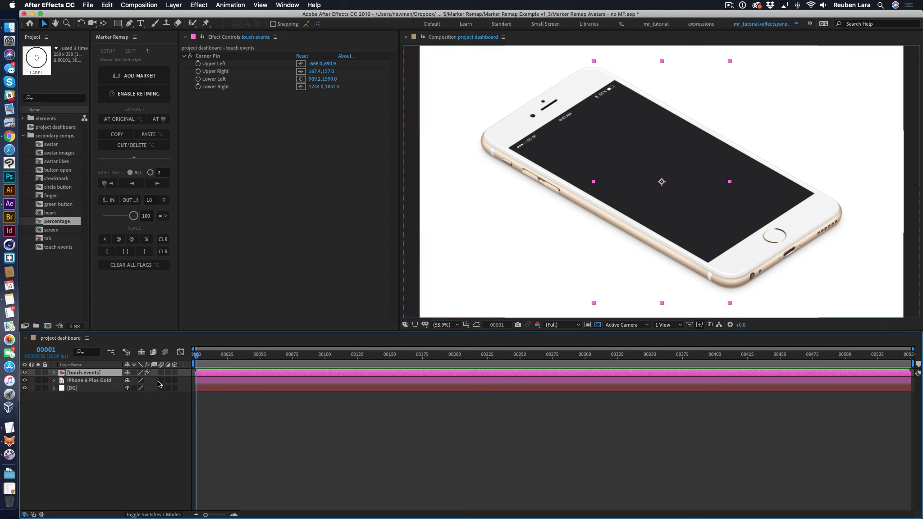
left_click(25, 373)
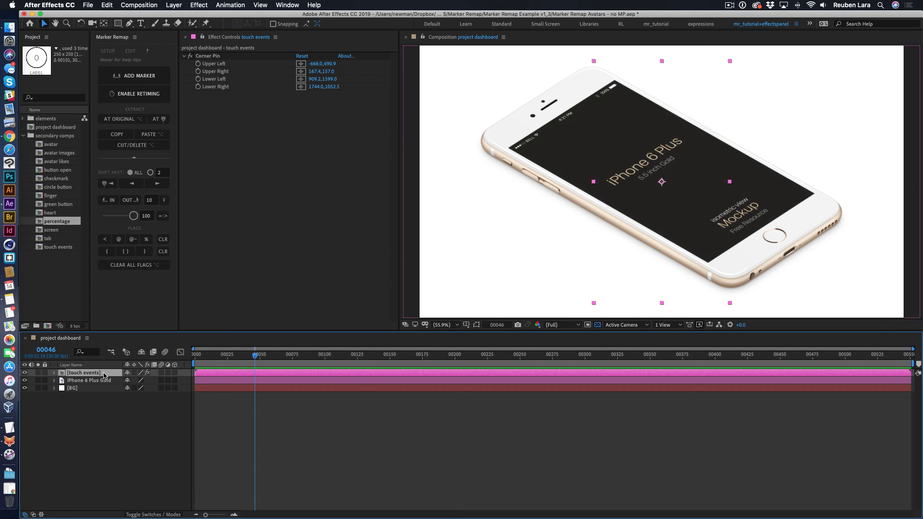
left_click(24, 373)
double_click(91, 374)
- Play the touch events composition and scrub through the finger's movement to frame 149
key("space")
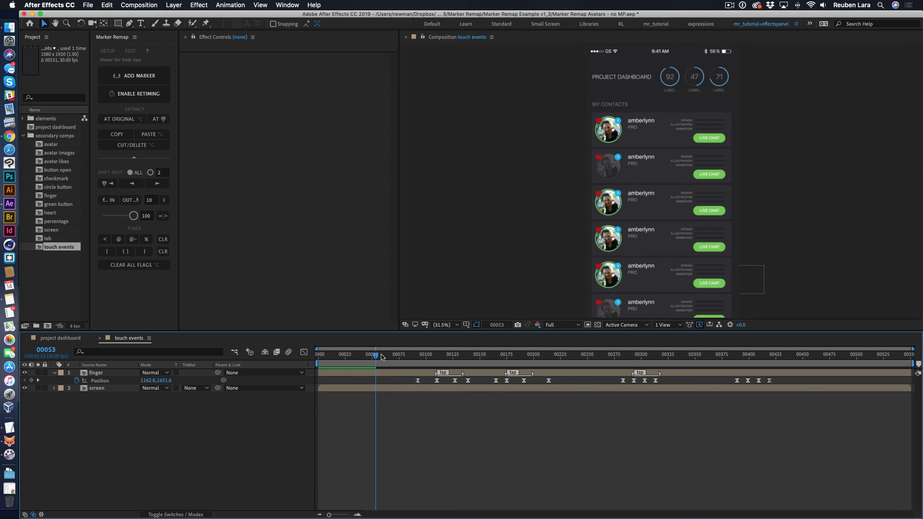
key("space")
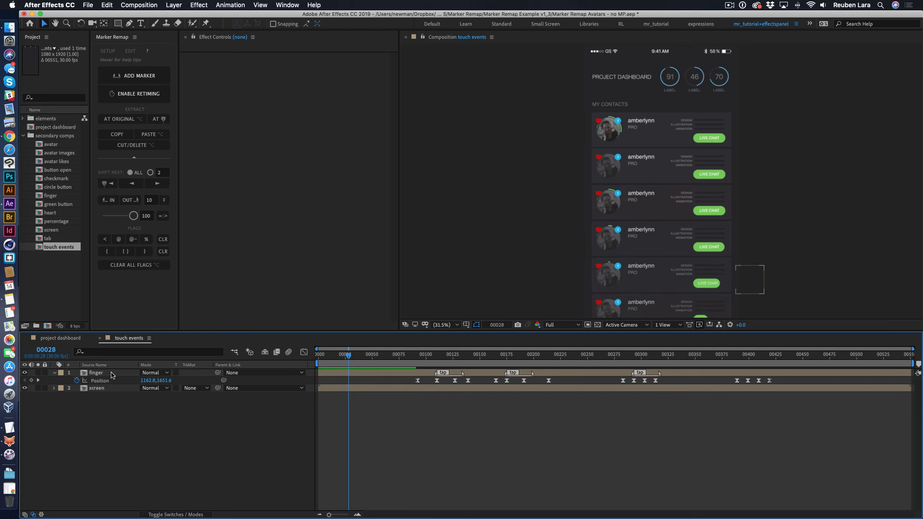
left_click(395, 374)
left_click_drag(349, 356, 479, 357)
- Open the screen precomp, play its opening animation and return to frame 0
double_click(96, 388)
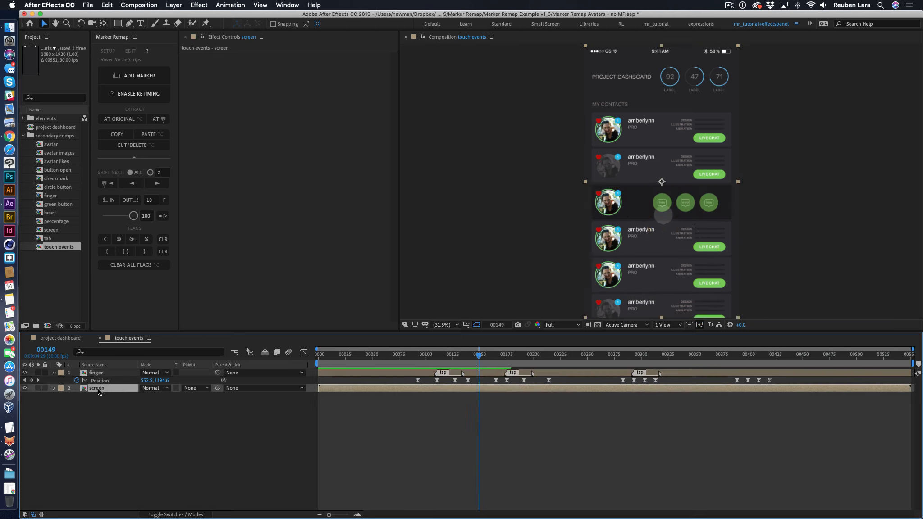
key("space")
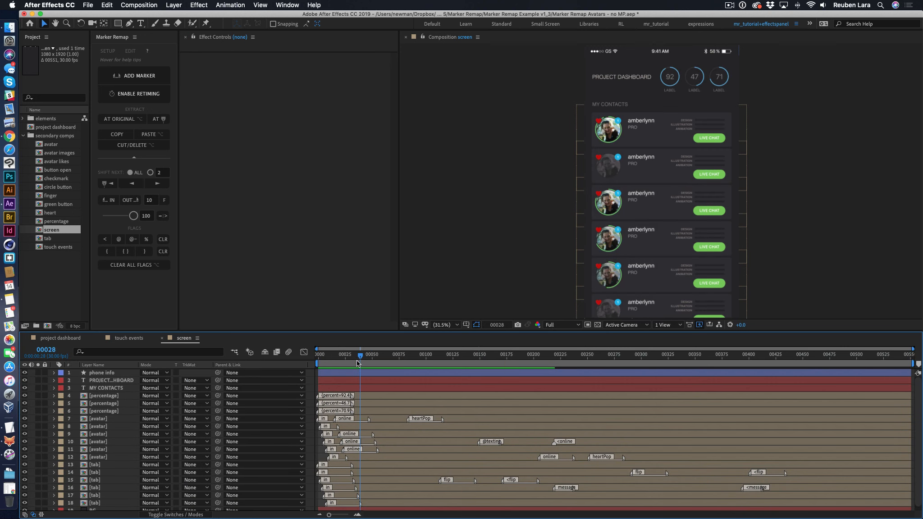
left_click_drag(356, 360, 318, 361)
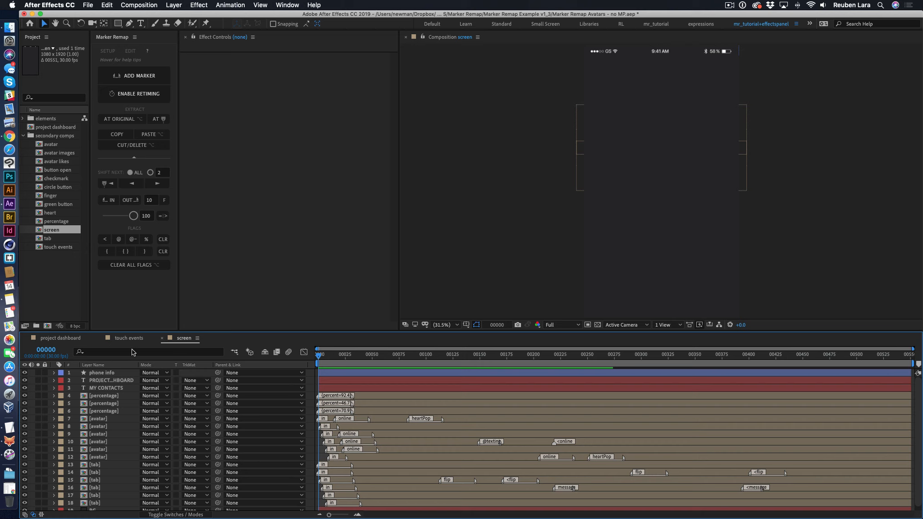
- Go back to the touch events composition and inspect the finger layer at frame 106
left_click(127, 339)
left_click(426, 418)
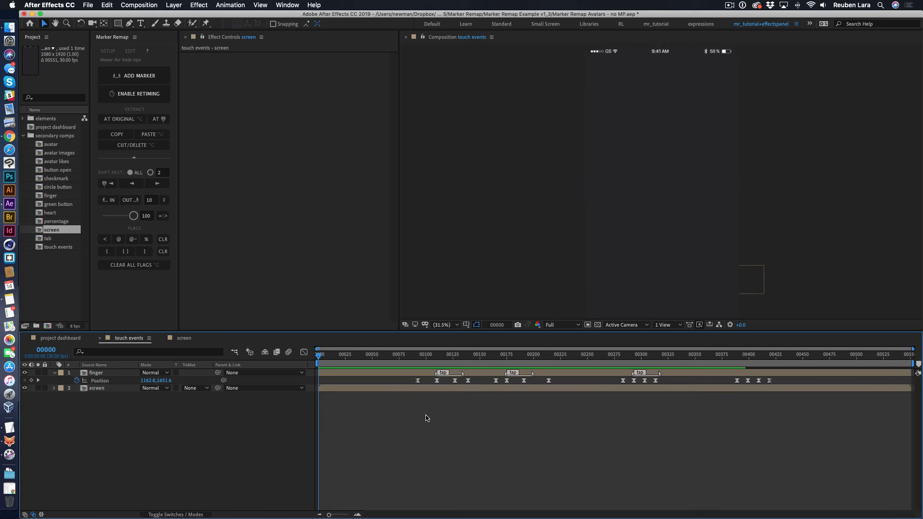
mouse_move(440, 357)
left_mouse_down()
mouse_move(433, 356)
mouse_move(466, 356)
mouse_move(433, 358)
left_mouse_up()
left_click(99, 373)
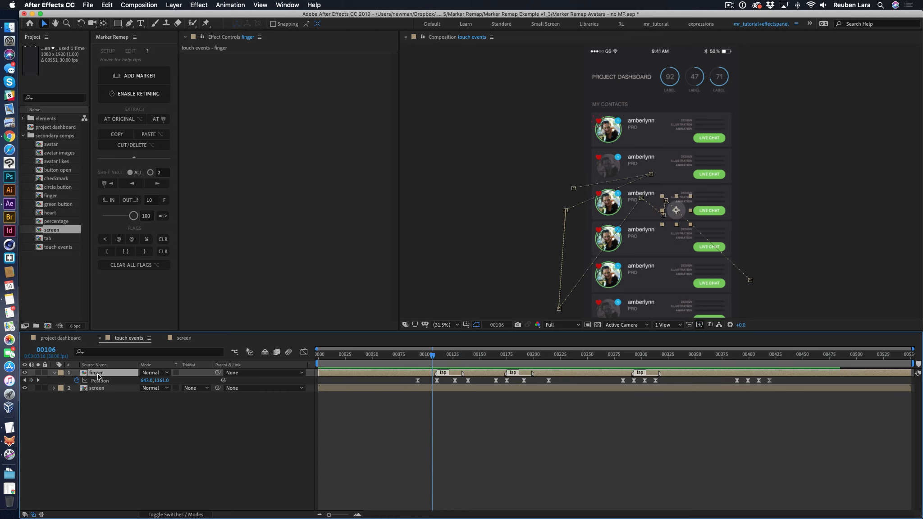
- Open the finger precomp, play its marked tap, press and release animations, and return to its start
double_click(83, 375)
left_click_drag(328, 358, 283, 357)
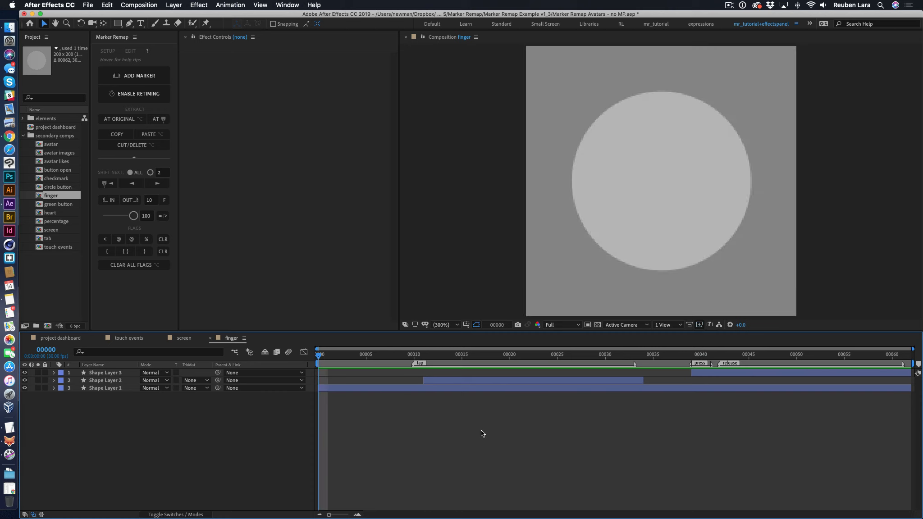
key("space")
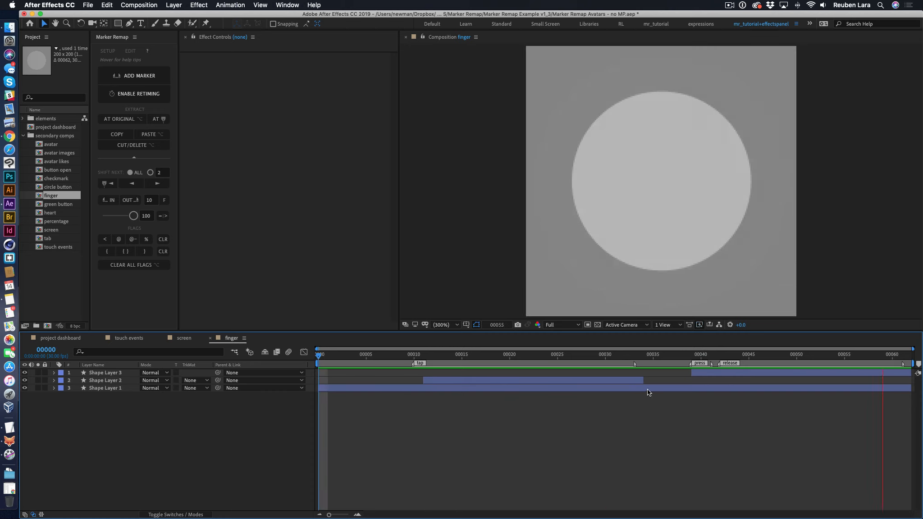
left_click_drag(512, 356, 320, 359)
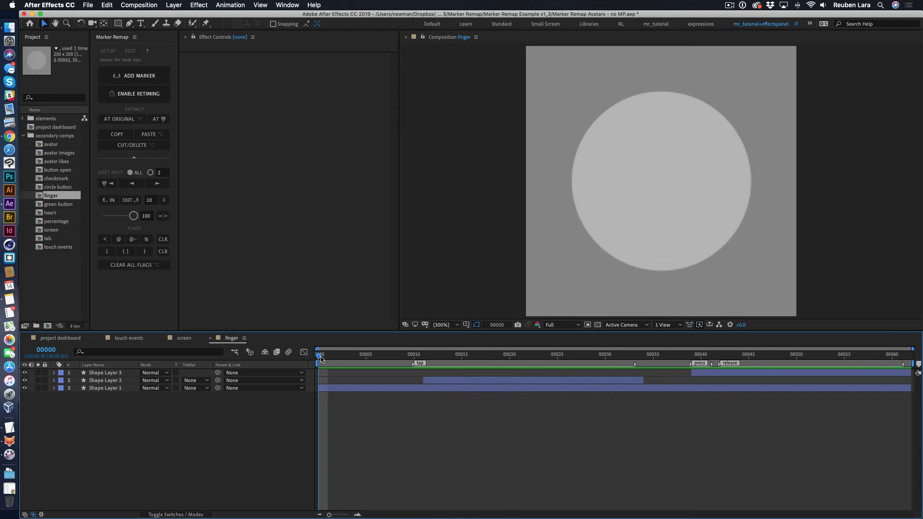
- Return to the touch events composition and preview the finger layer's existing tap markers
left_click(127, 338)
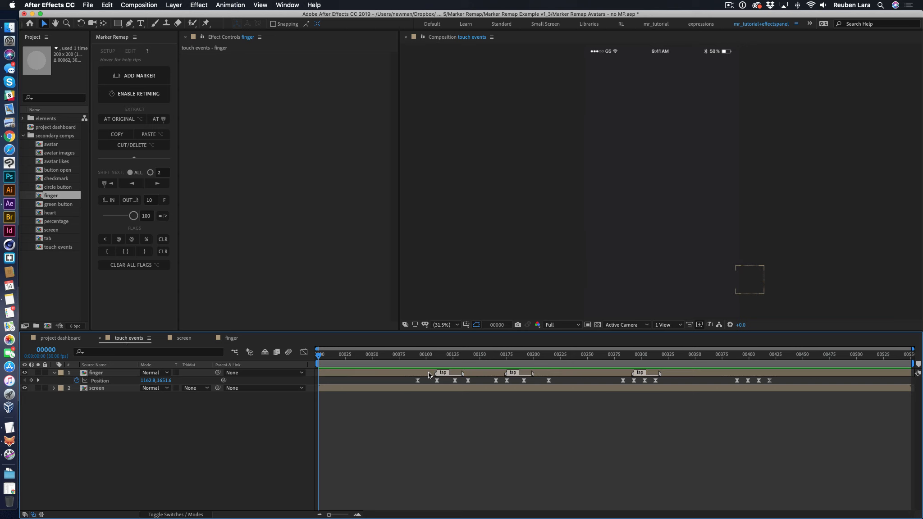
left_click_drag(414, 359, 434, 359)
left_click(381, 372)
left_click(495, 426)
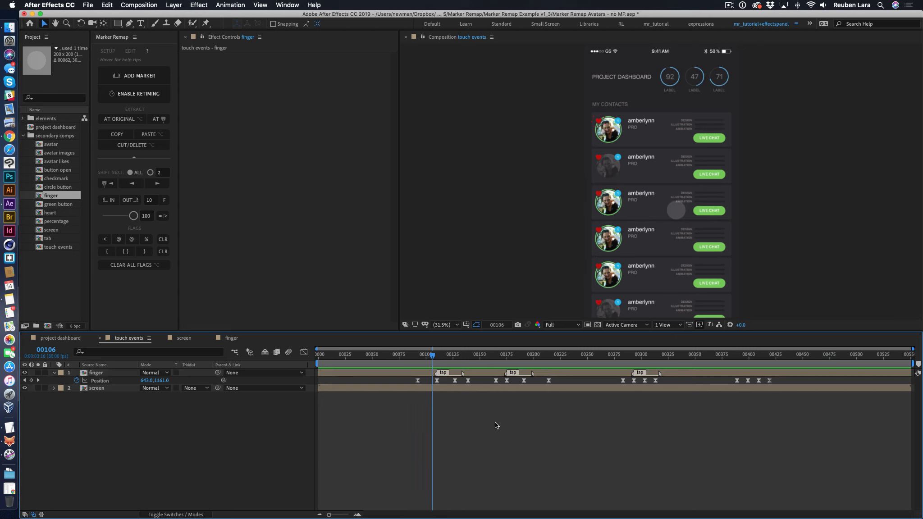
key("space")
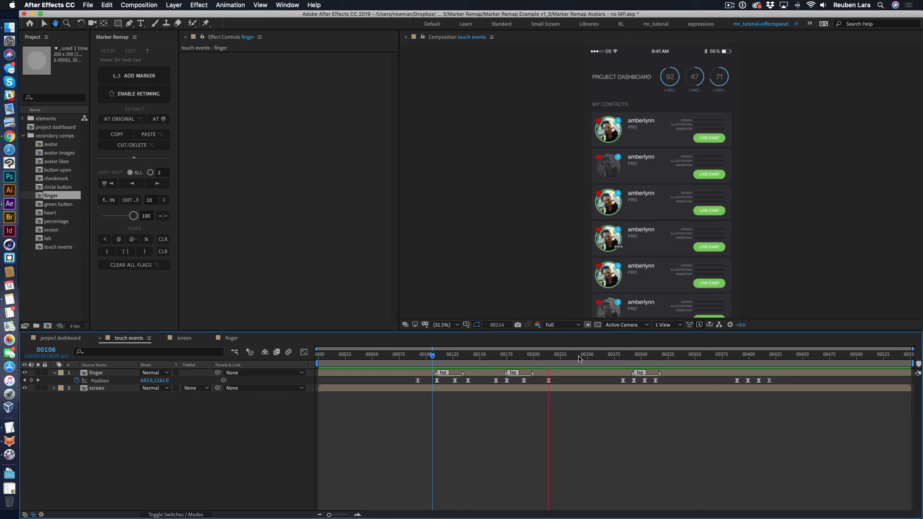
left_click_drag(580, 358, 613, 359)
key("space")
- Extract the finger precomp's tap marker onto the finger layer at frame 399 in touch events, using the Normal option
left_click_drag(671, 358, 747, 358)
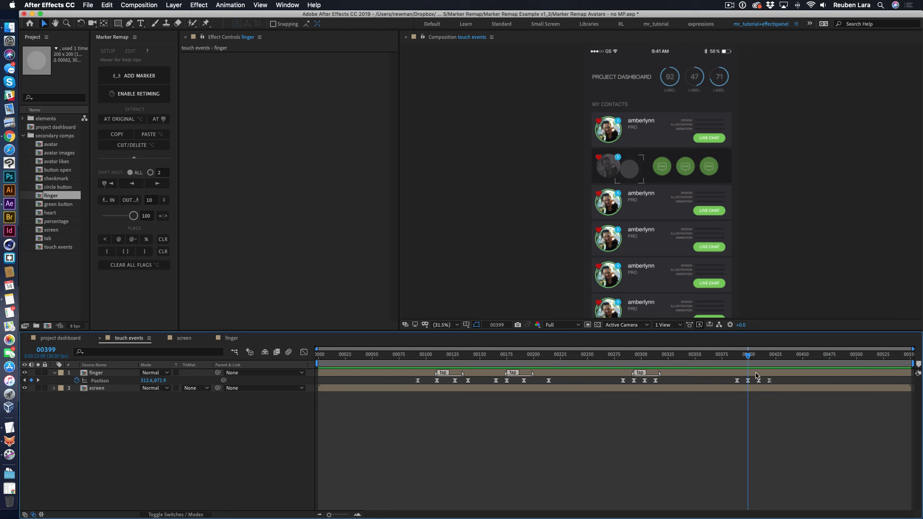
left_click(755, 372)
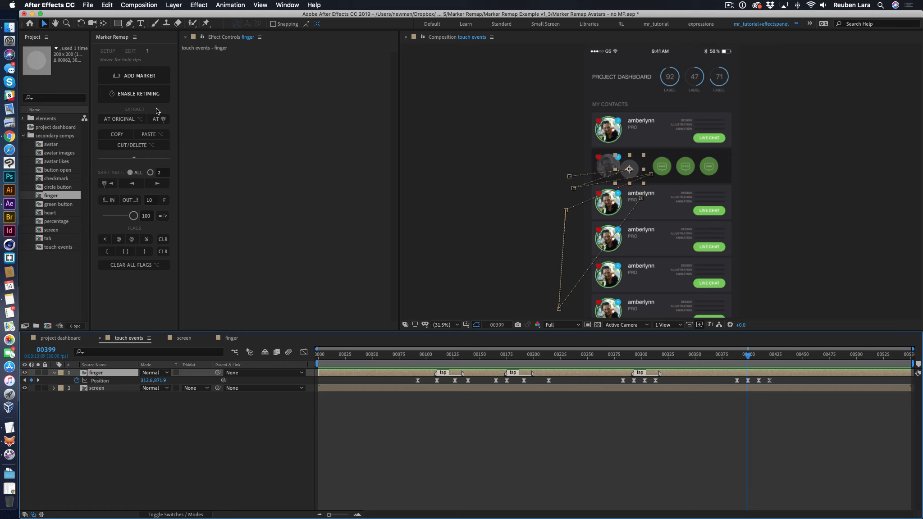
double_click(108, 373)
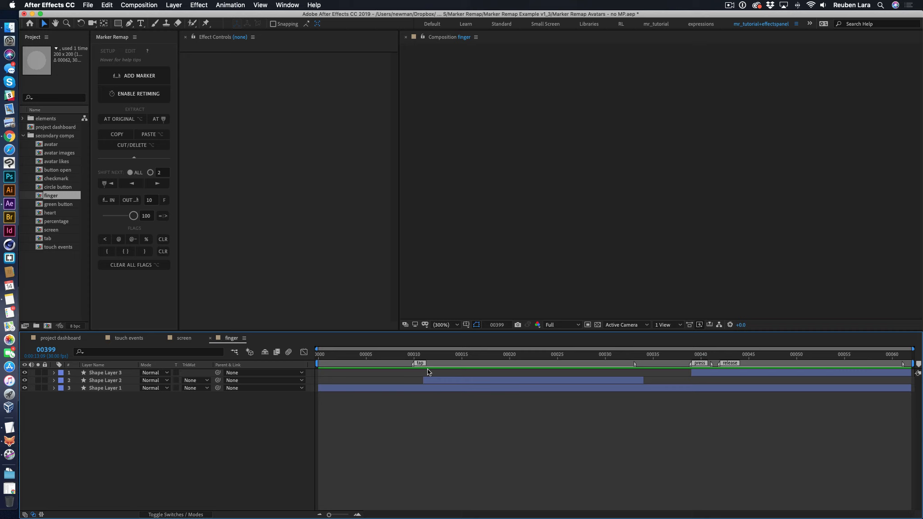
left_click(127, 339)
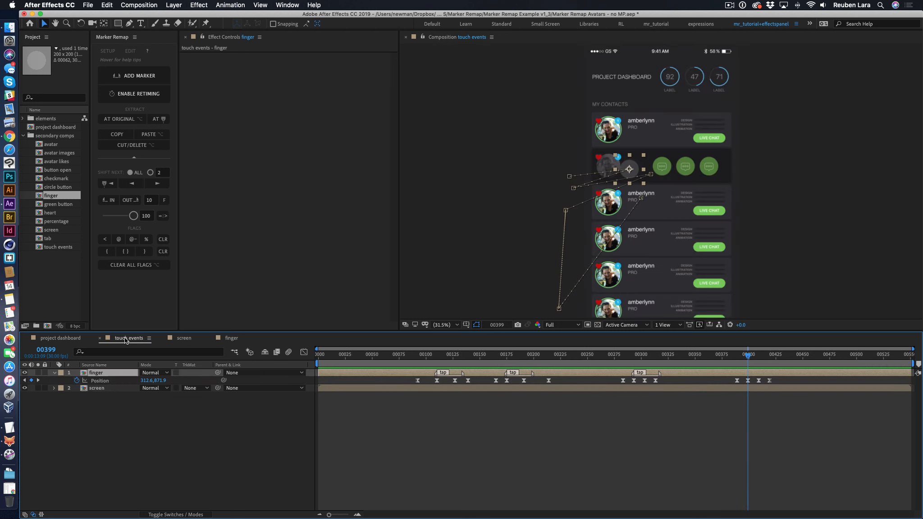
left_click(158, 119)
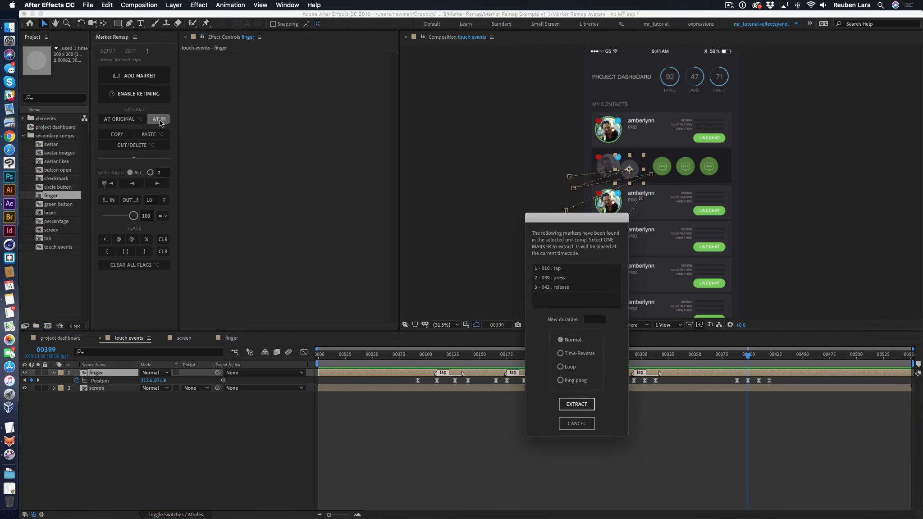
left_click(559, 278)
left_click(558, 269)
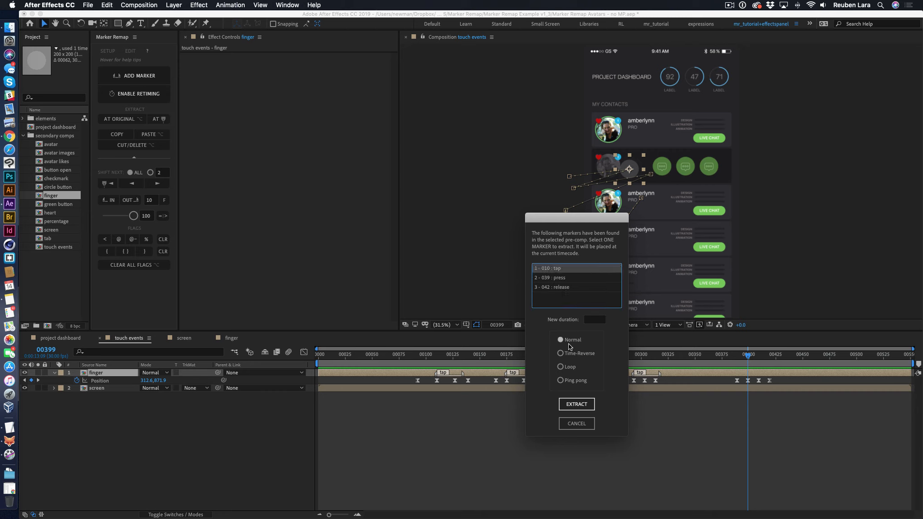
left_click(579, 404)
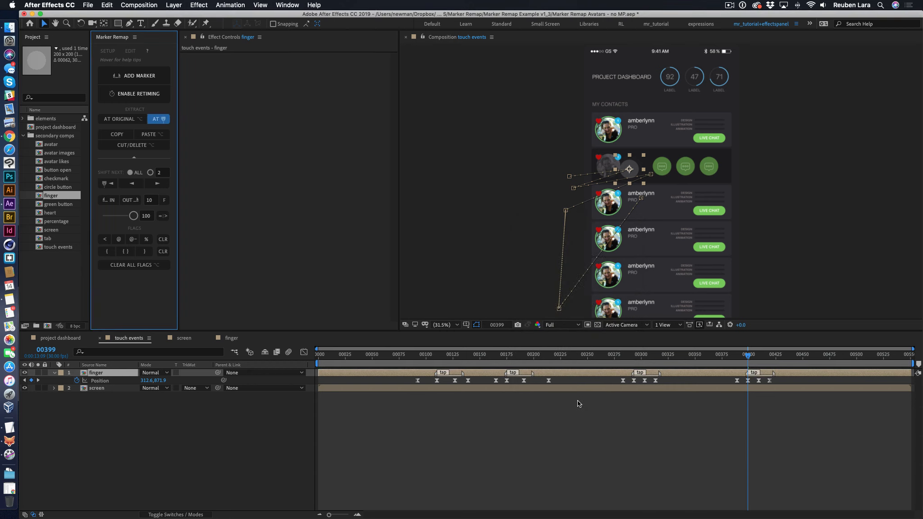
- Play the touch events composition from frame 371 through the newly extracted tap
left_click_drag(749, 357, 761, 359)
key("space")
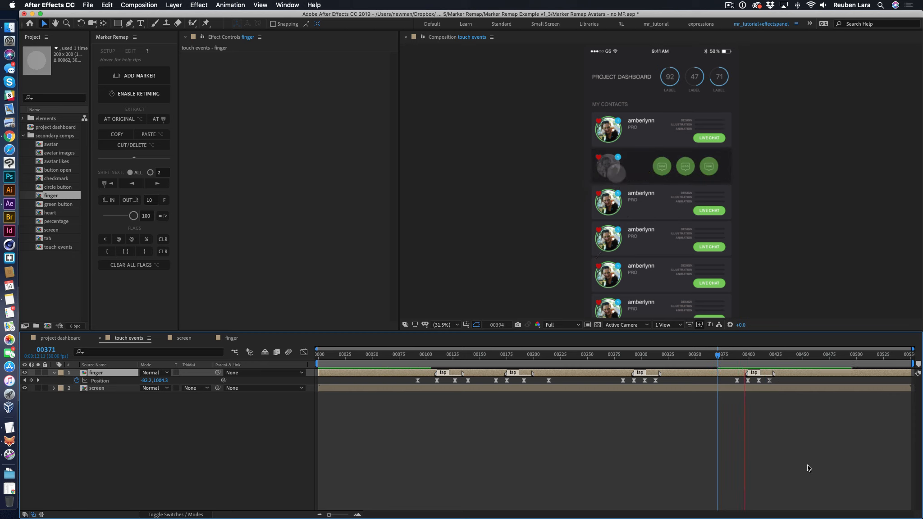
key("space")
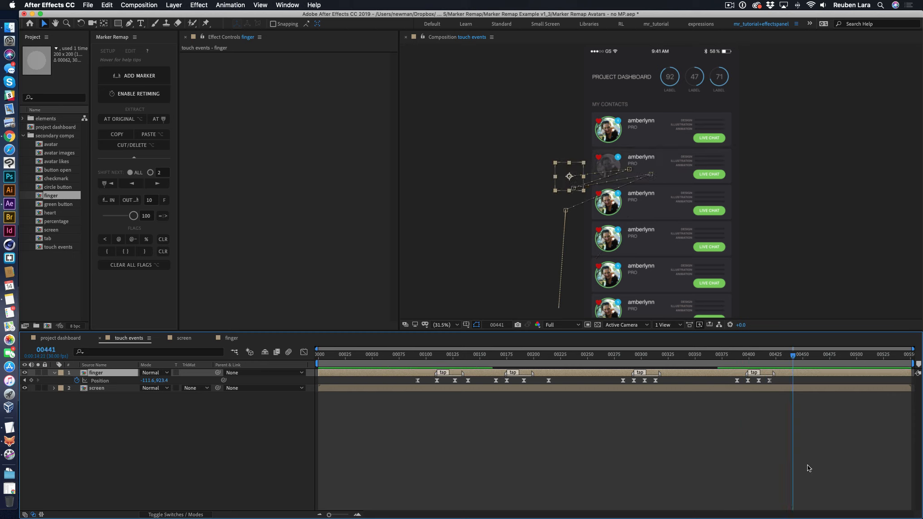
- Open the screen precomp and scrub from frame 0 to frame 76
left_click(92, 419)
left_click(96, 391)
double_click(84, 390)
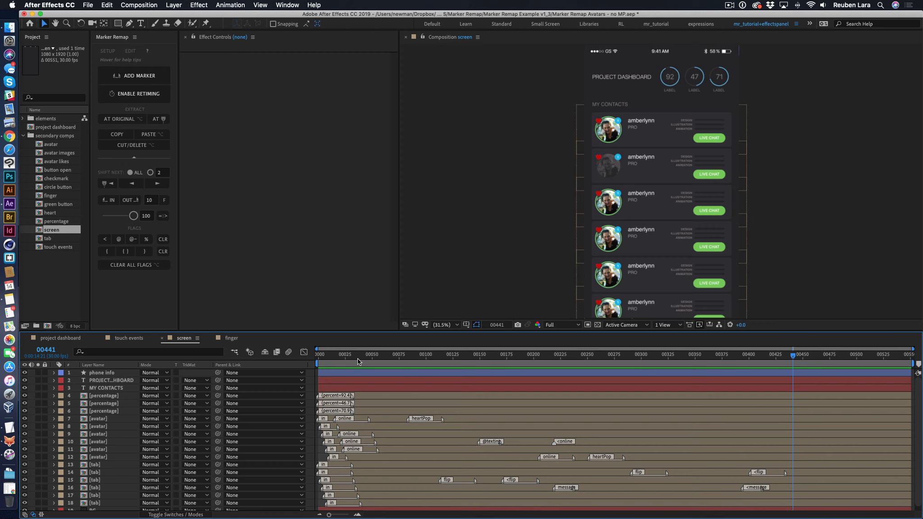
left_click_drag(358, 358, 318, 358)
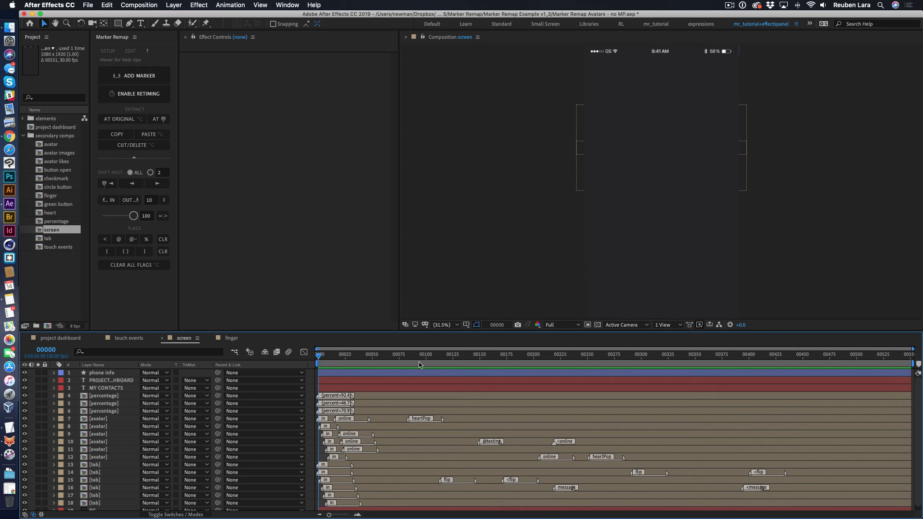
left_click(400, 361)
- Examine the screen composition's layer stack, highlighting the phone info, first percentage and first avatar layers
left_click(111, 374)
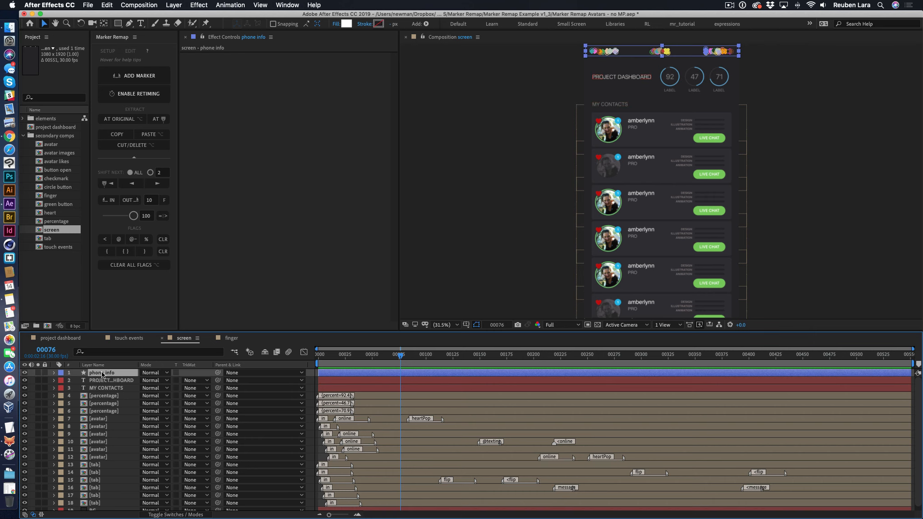
left_click(248, 309)
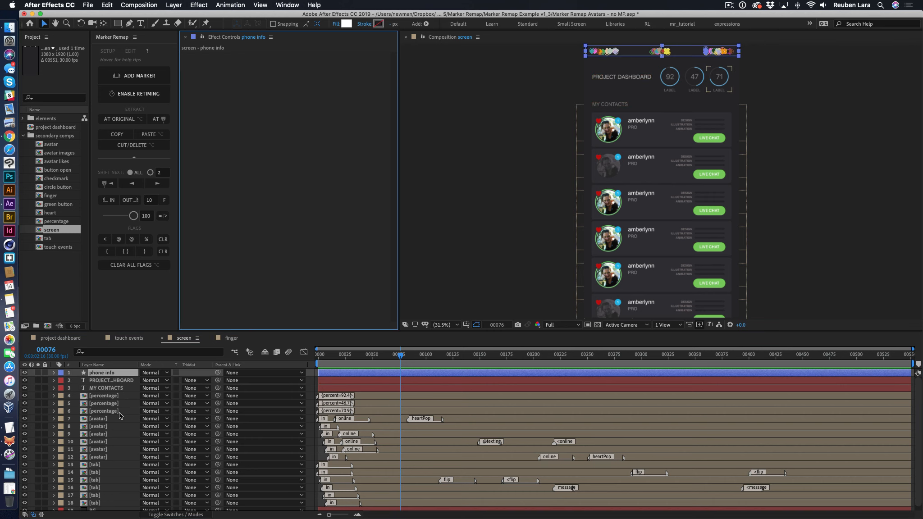
scroll(119, 415, "down", 1)
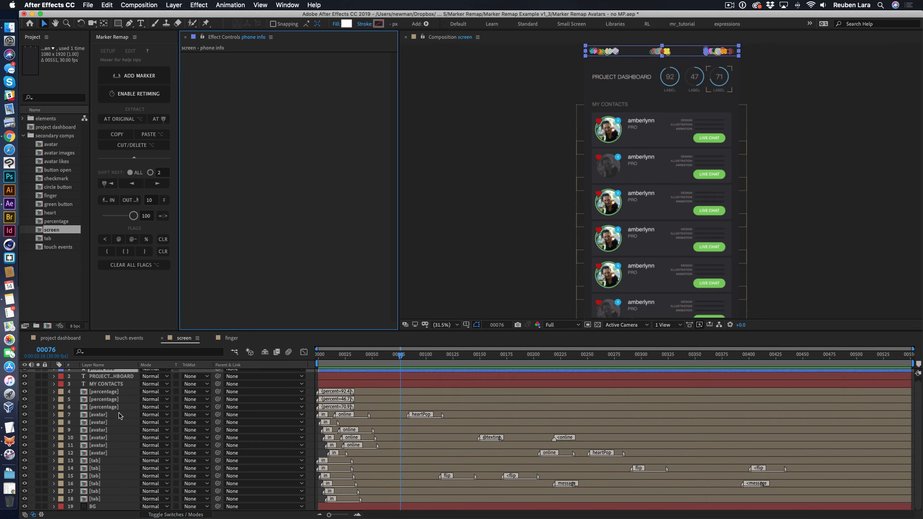
left_click(106, 393)
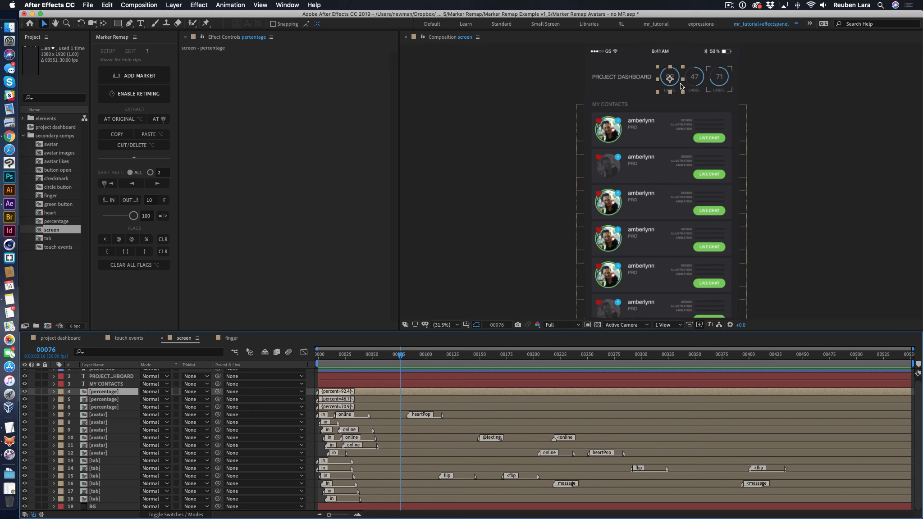
left_click(104, 415)
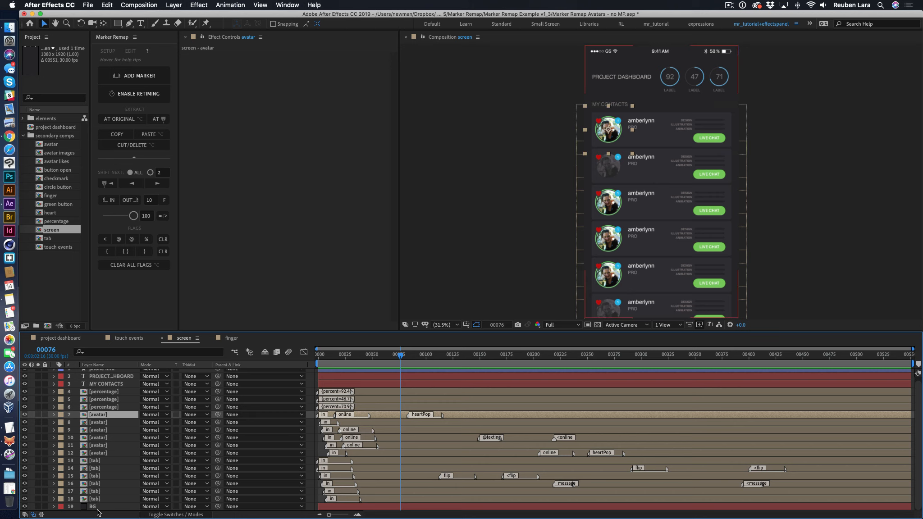
scroll(108, 473, "up", 1)
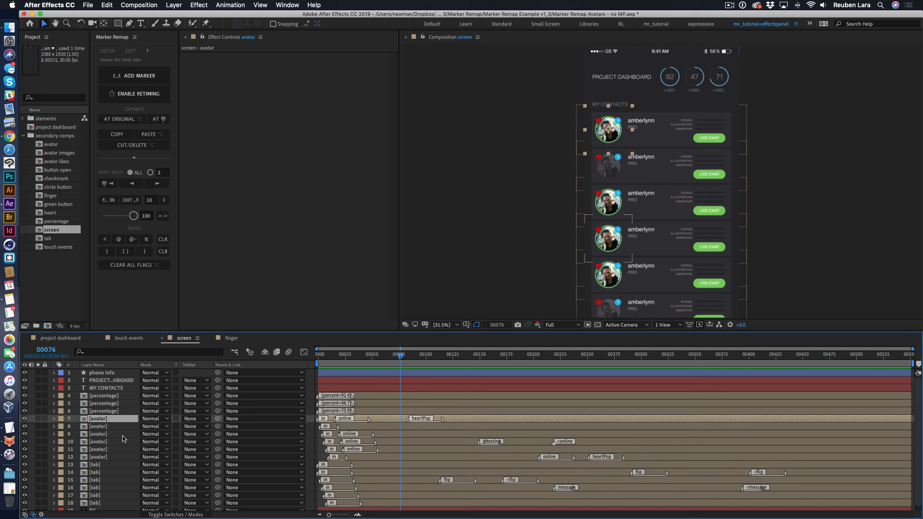
- Open the first percentage layer's precomp, rewind it to frame 0 and select the blue ring layer
left_click(117, 396)
double_click(82, 396)
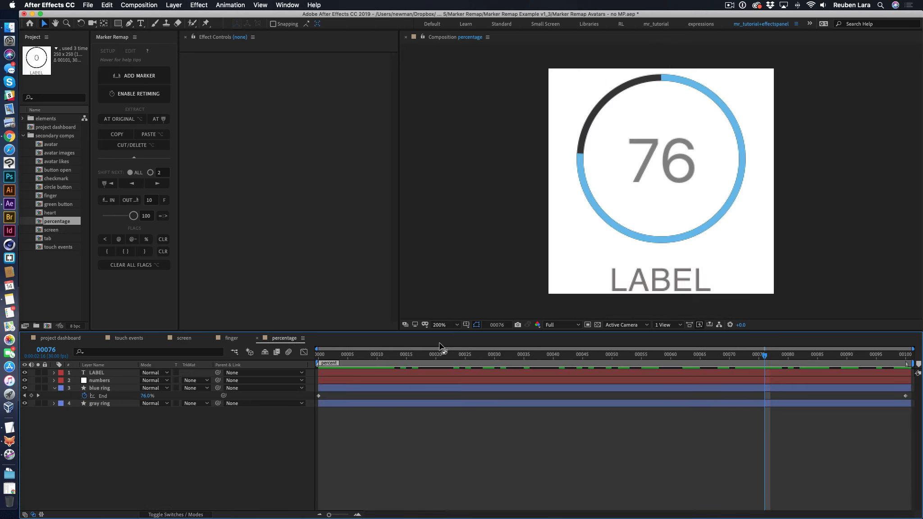
left_click(325, 356)
left_click_drag(325, 356, 318, 356)
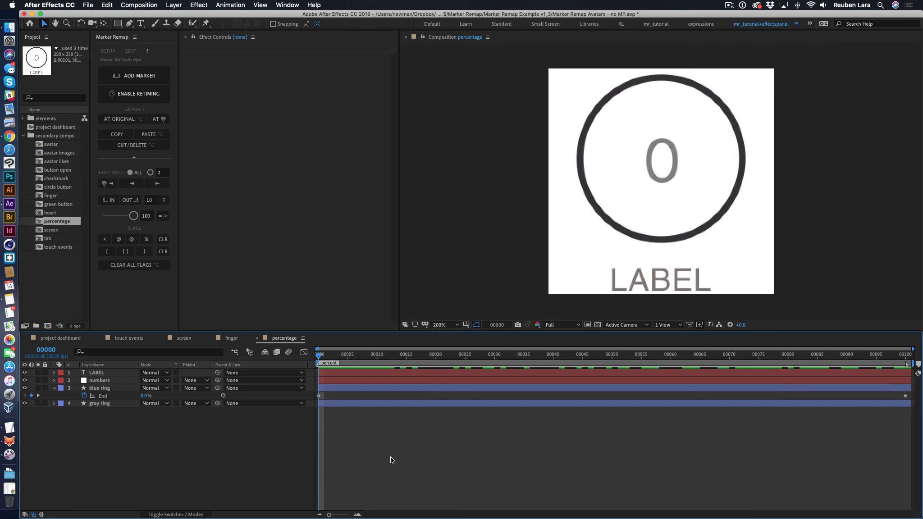
left_click(79, 388)
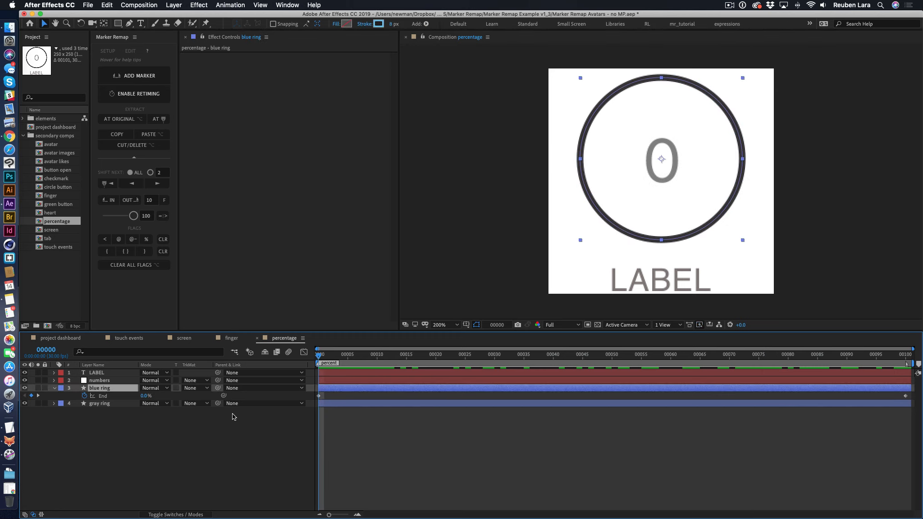
- Scrub and play the percentage composition's ring and counter animation, then rewind it to frame 0
left_click_drag(319, 355, 509, 360)
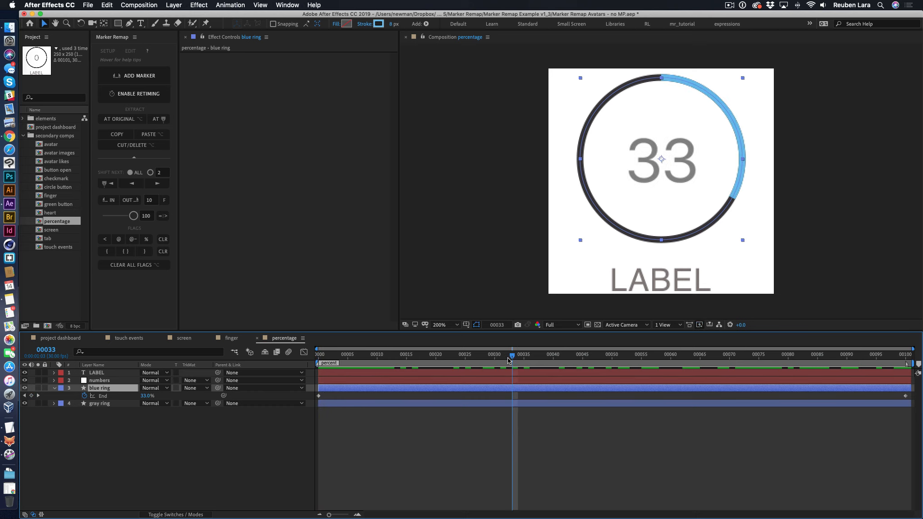
key("space")
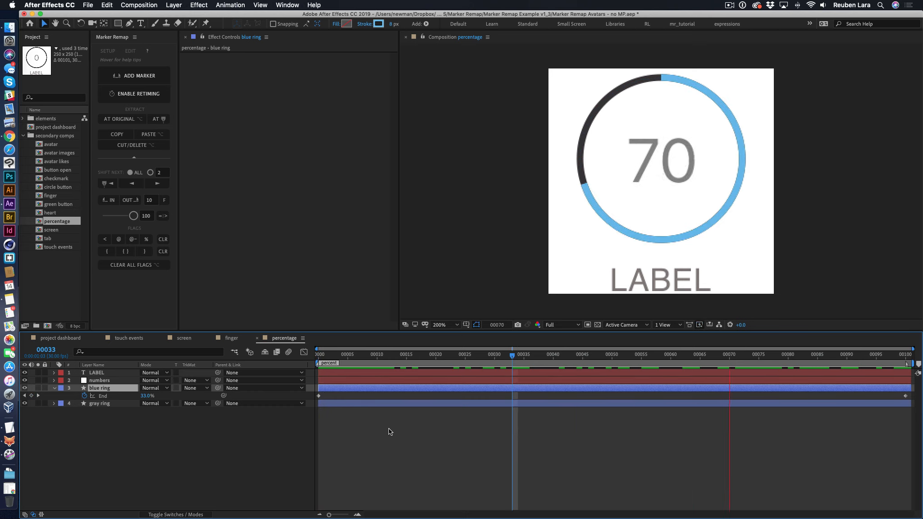
left_click_drag(343, 361, 920, 360)
left_click_drag(908, 361, 553, 359)
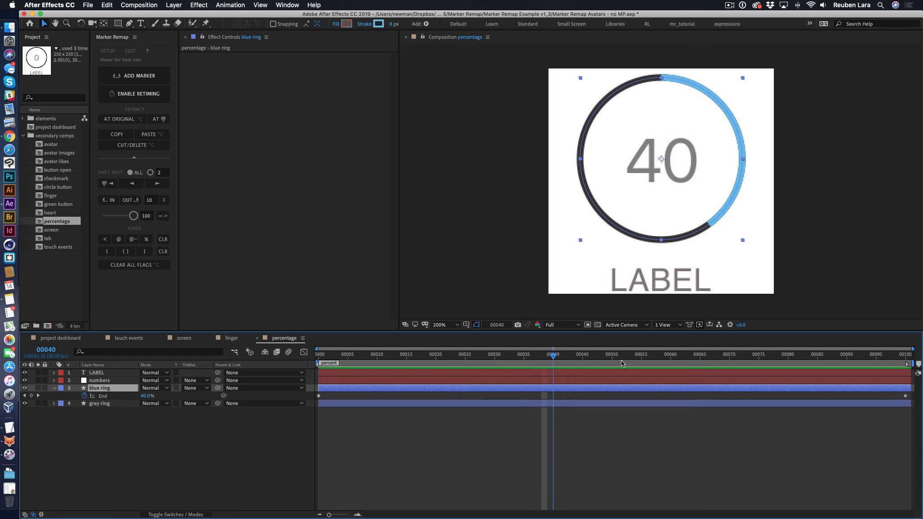
left_click_drag(622, 363, 153, 348)
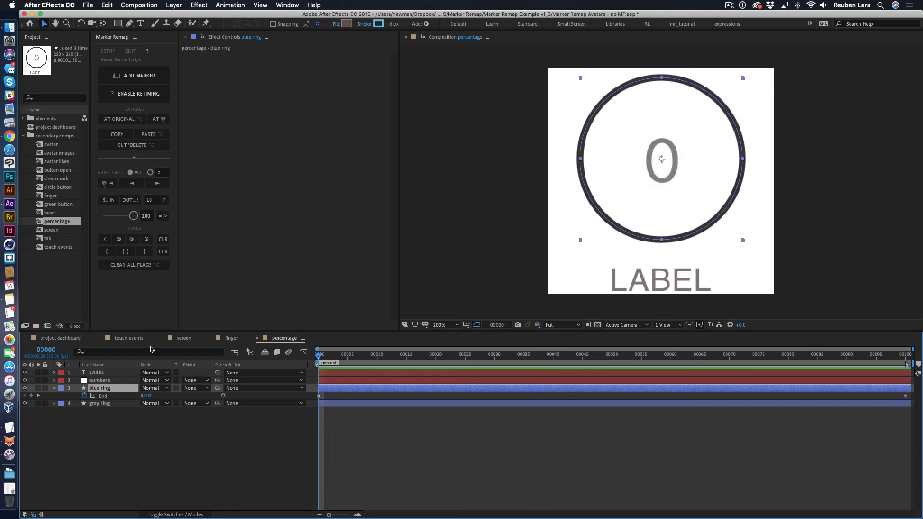
- Close the percentage and touch events compositions and return to the screen composition
left_click(185, 338)
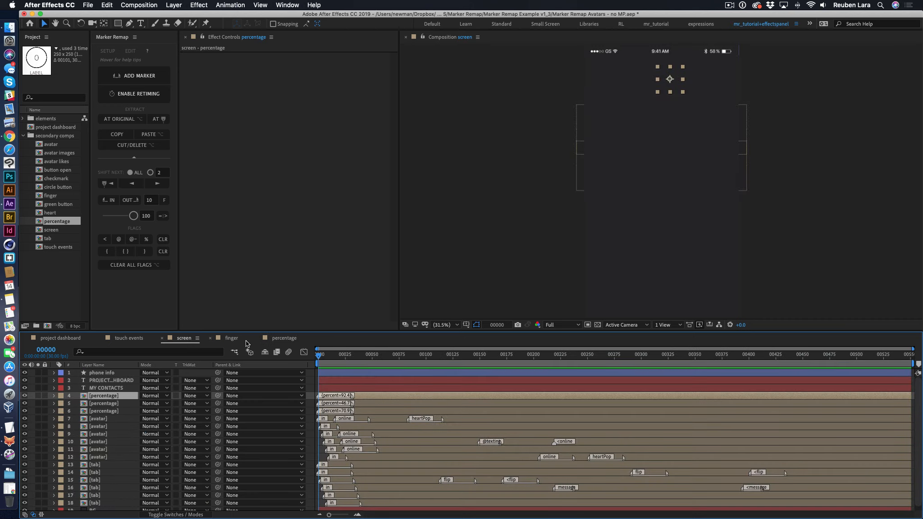
left_click(229, 339)
left_click(258, 338)
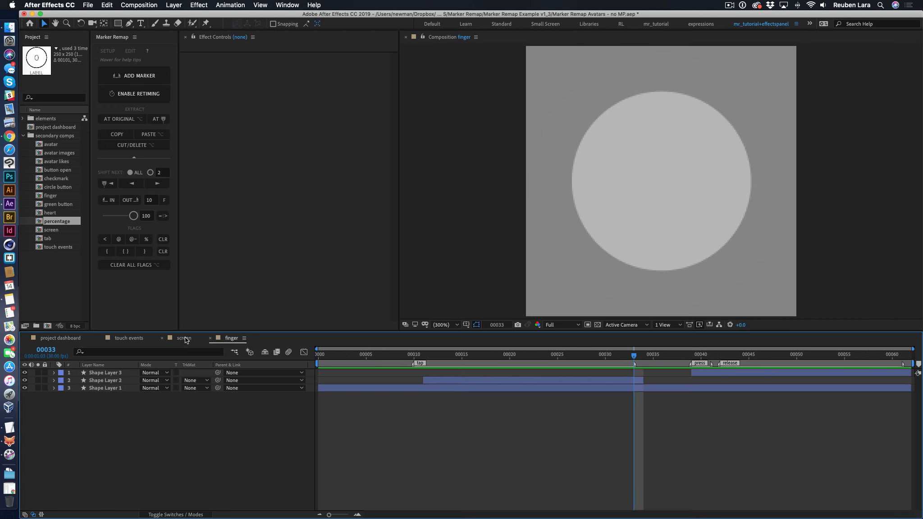
left_click(184, 338)
left_click(130, 339)
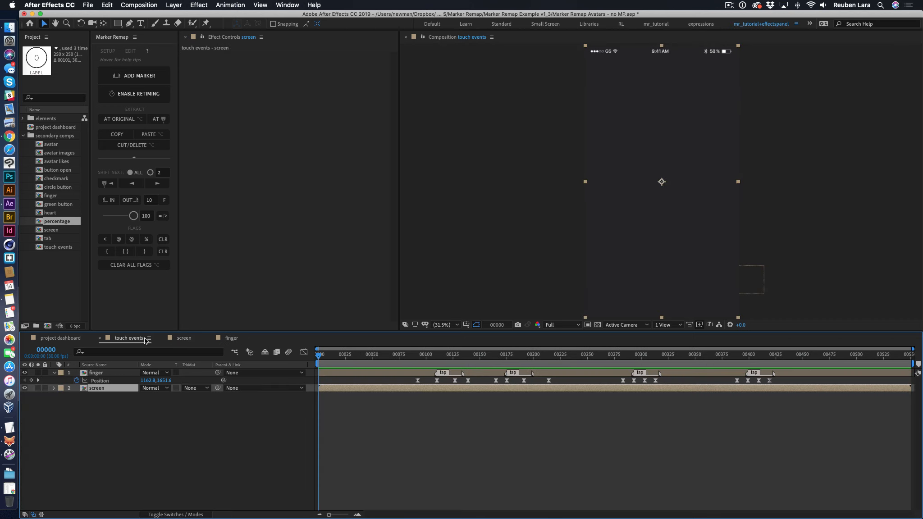
left_click(100, 339)
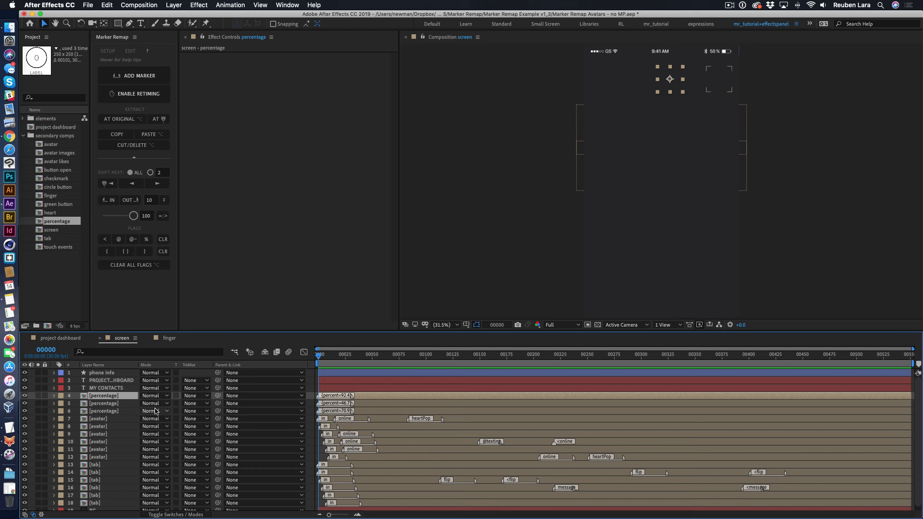
- Reopen the first percentage layer's precomp, close the finger composition and return to the screen composition
key("equal")
key("equal")
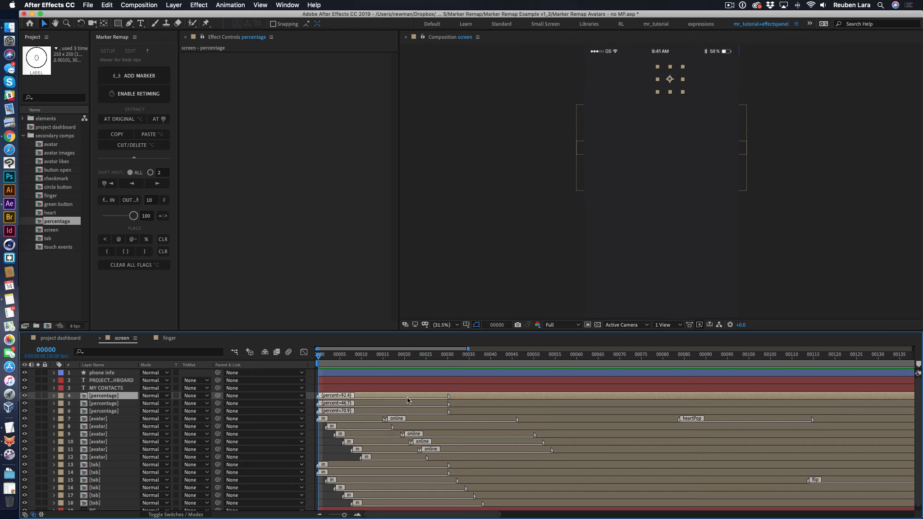
double_click(364, 399)
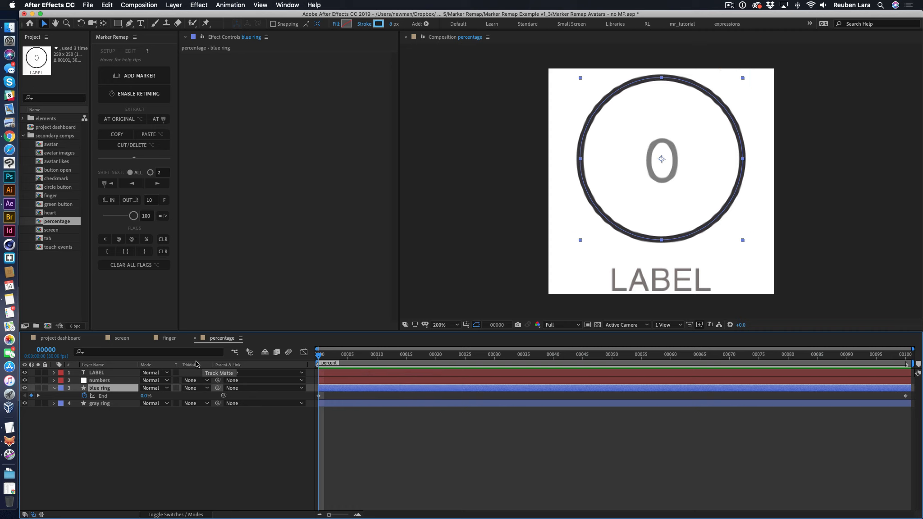
left_click(170, 338)
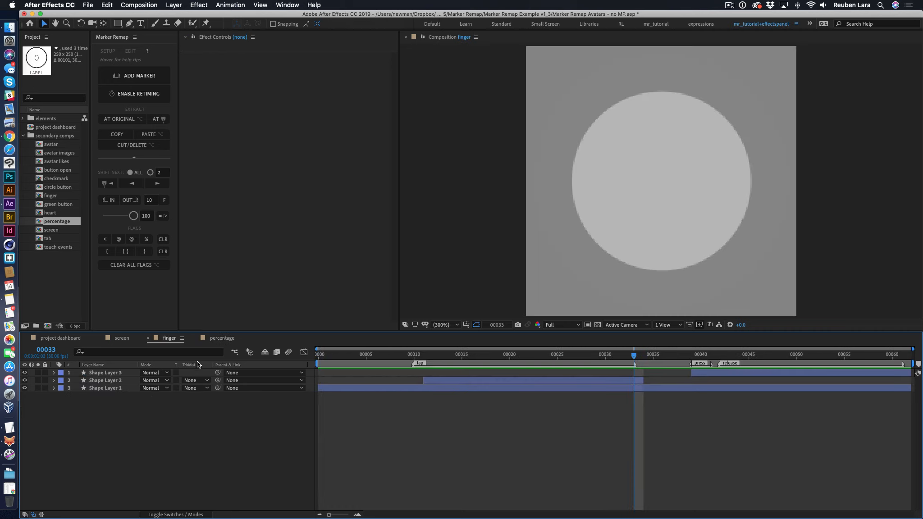
left_click(123, 339)
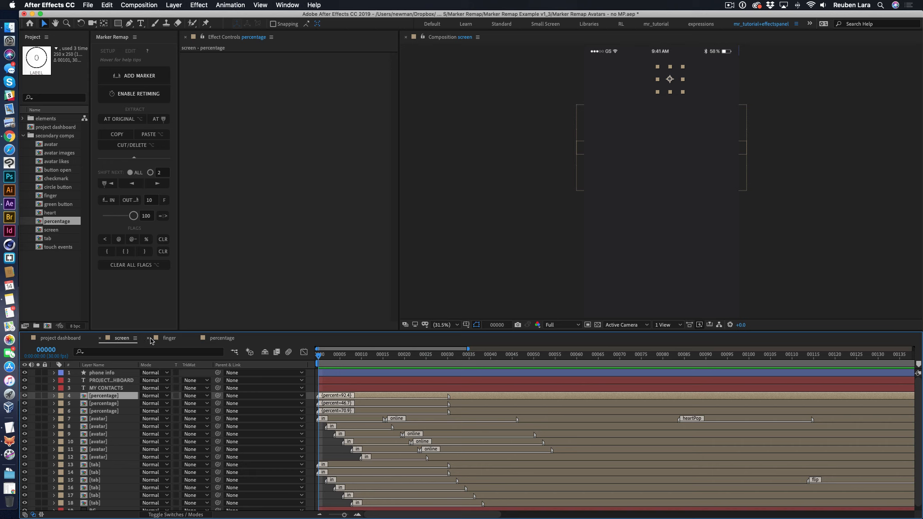
left_click(148, 338)
left_click(174, 339)
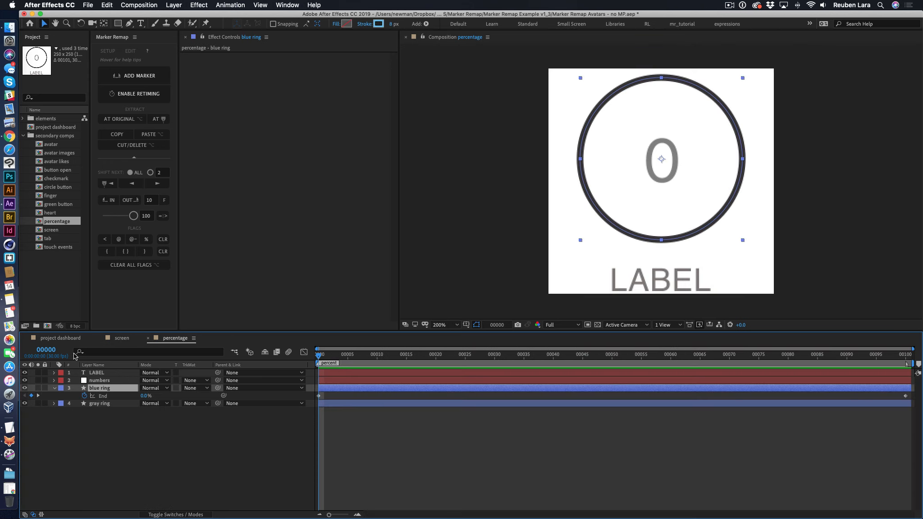
left_click(122, 338)
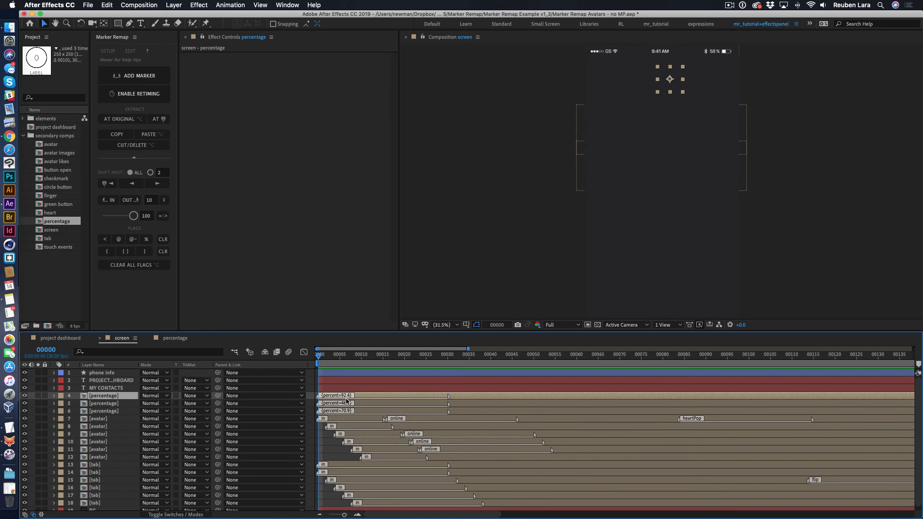
- Play the screen composition's intro from frame 0, then scrub back to frame 5 to review the percentage counters
key("space")
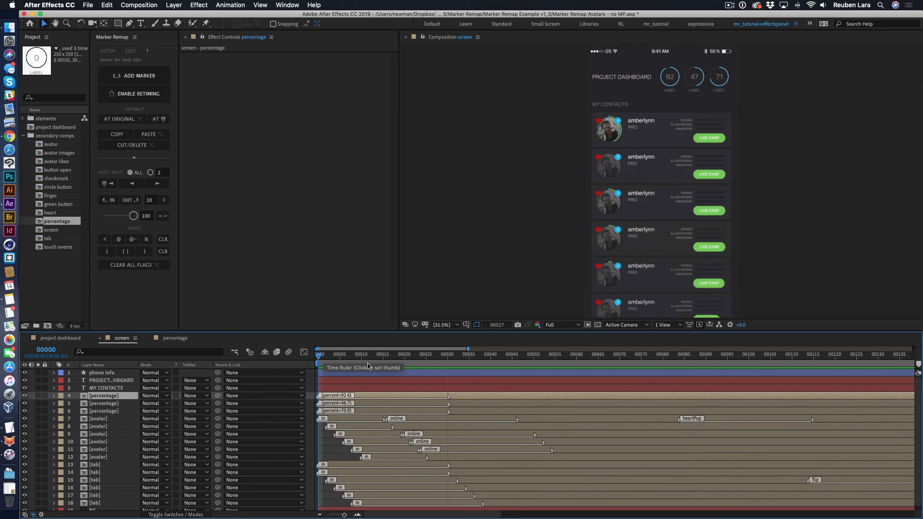
left_click(886, 205)
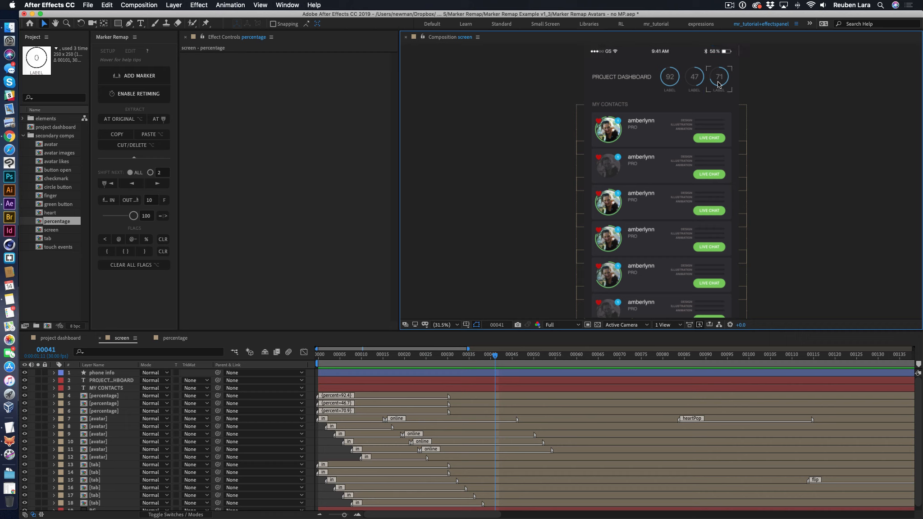
left_click_drag(423, 354, 366, 358)
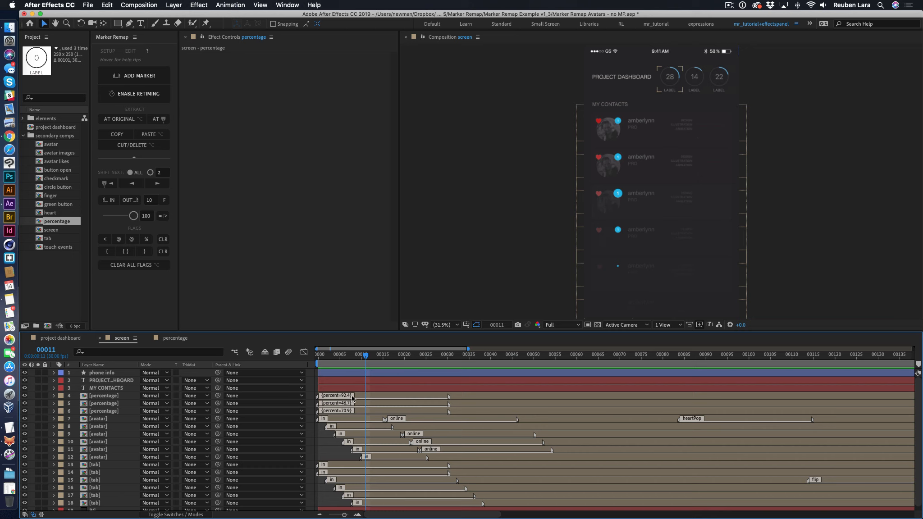
left_click(340, 360)
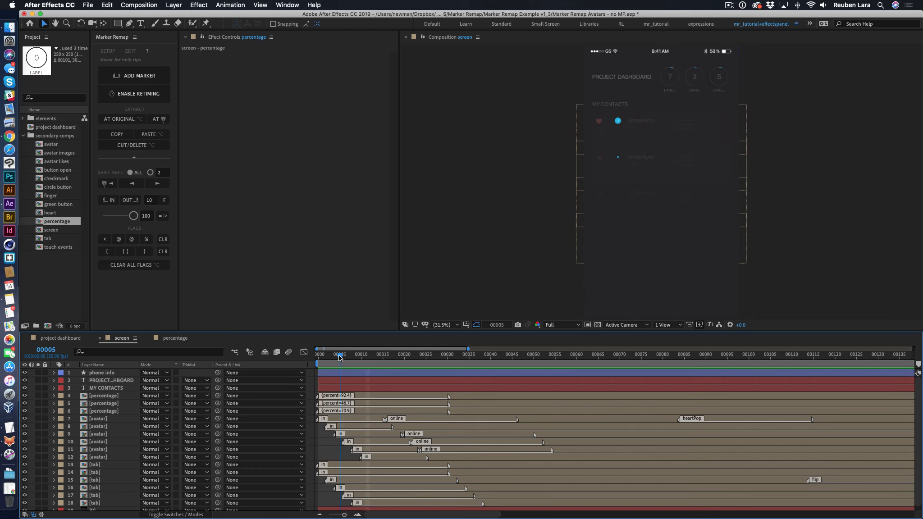
- Reset the mapped amount of all three percentage layers to 100 and remove their { } flags
left_click(362, 397)
left_click(361, 411, "shift")
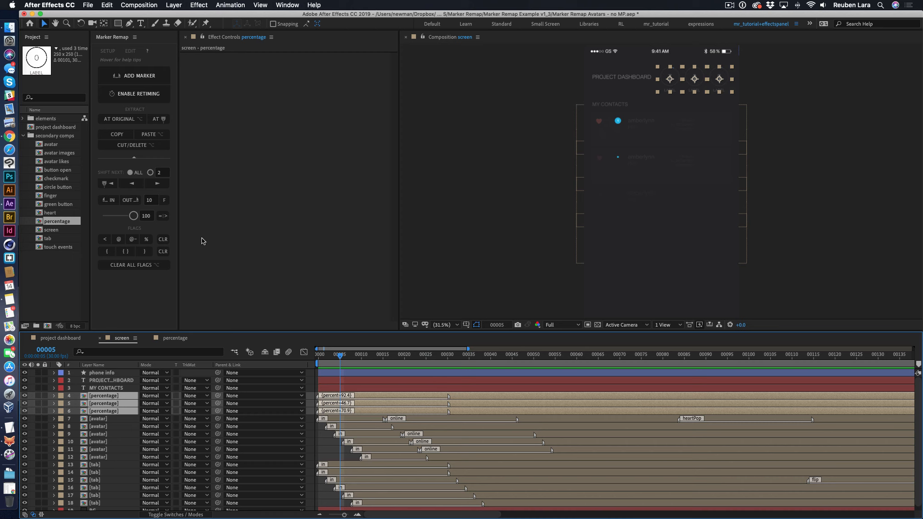
left_click(132, 215)
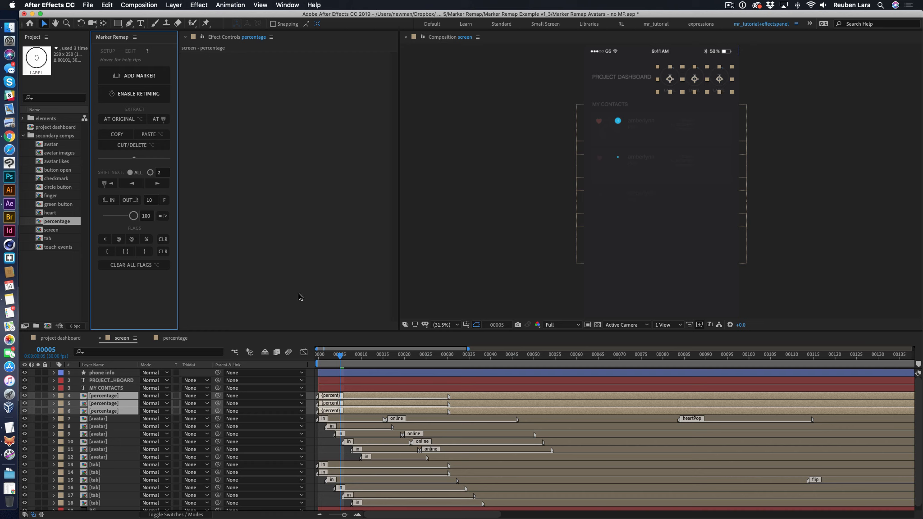
left_click(130, 253)
left_click(457, 296)
- Preview the three percentage counters in the screen composition from frame 3
mouse_move(340, 355)
left_mouse_down()
mouse_move(315, 356)
mouse_move(376, 358)
mouse_move(329, 359)
left_mouse_up()
key("space")
key("space")
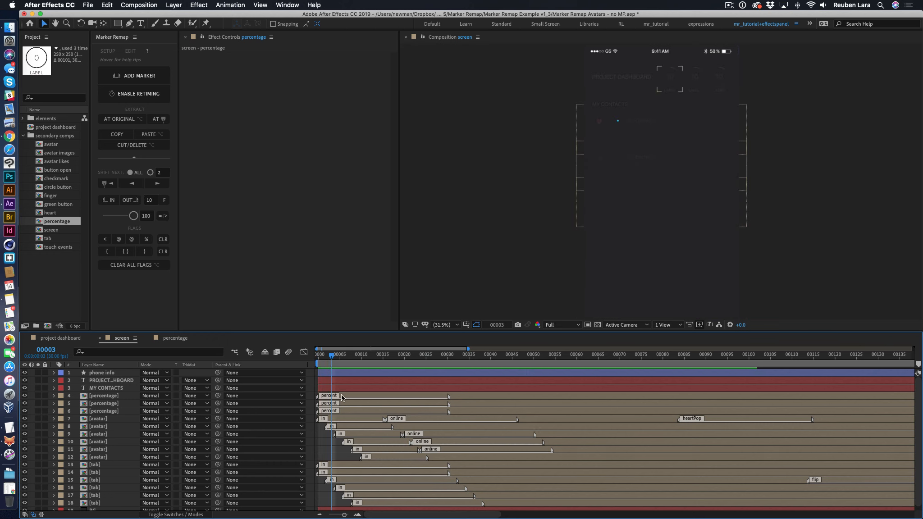
- Set the first percentage layer's mapped amount to 92.7 and preview its counter
left_click(349, 396)
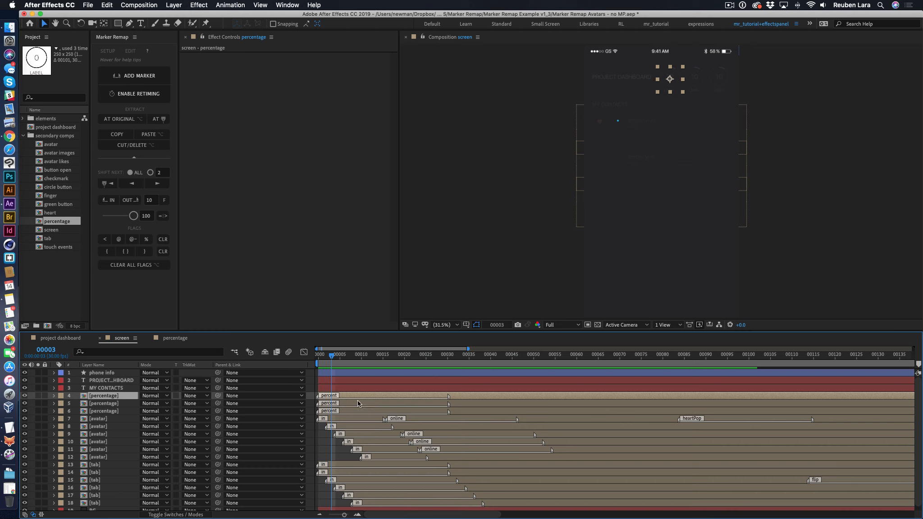
left_click_drag(133, 216, 131, 216)
key("space")
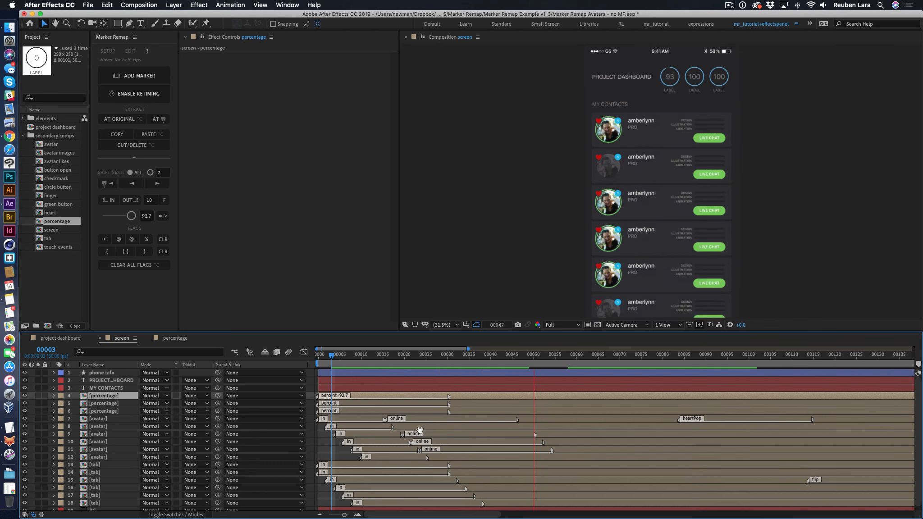
key("space")
- Move to frame 13 and set the second percentage layer's mapped amount to 55.1
left_click_drag(431, 356, 375, 357)
left_click(356, 404)
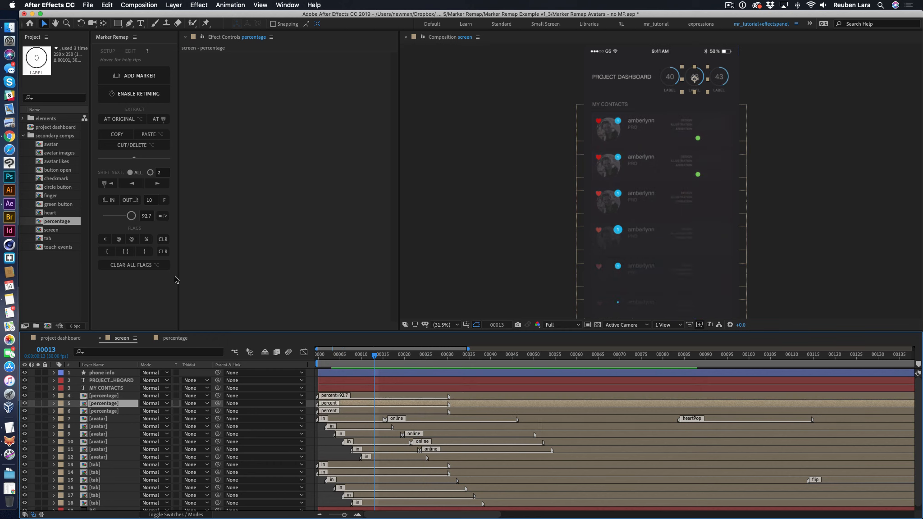
left_click_drag(131, 215, 119, 215)
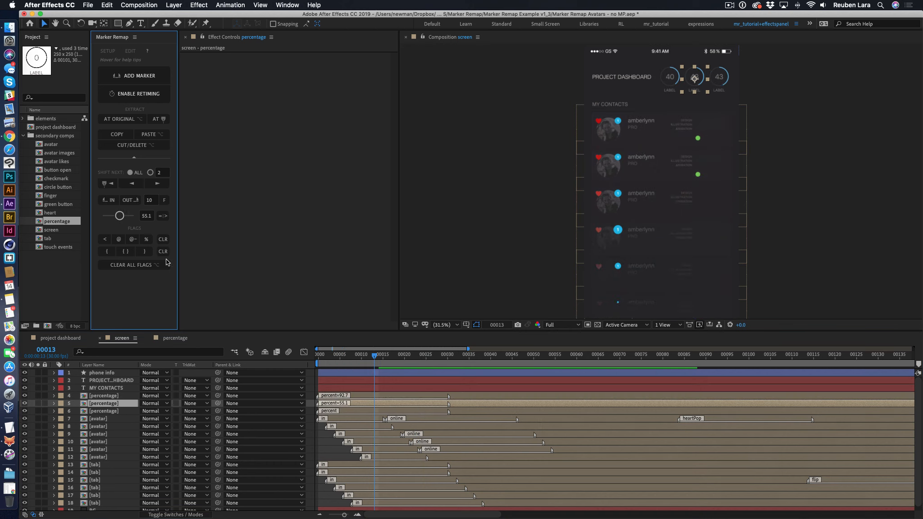
- Set the third percentage layer's mapped amount to exactly 45
left_click(388, 411)
left_click(150, 216)
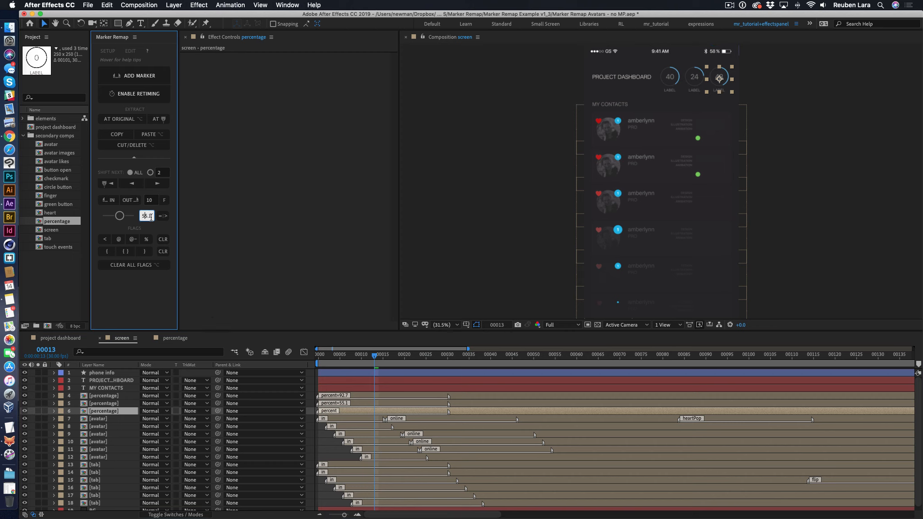
left_click_drag(150, 216, 137, 218)
type("45")
key("Return")
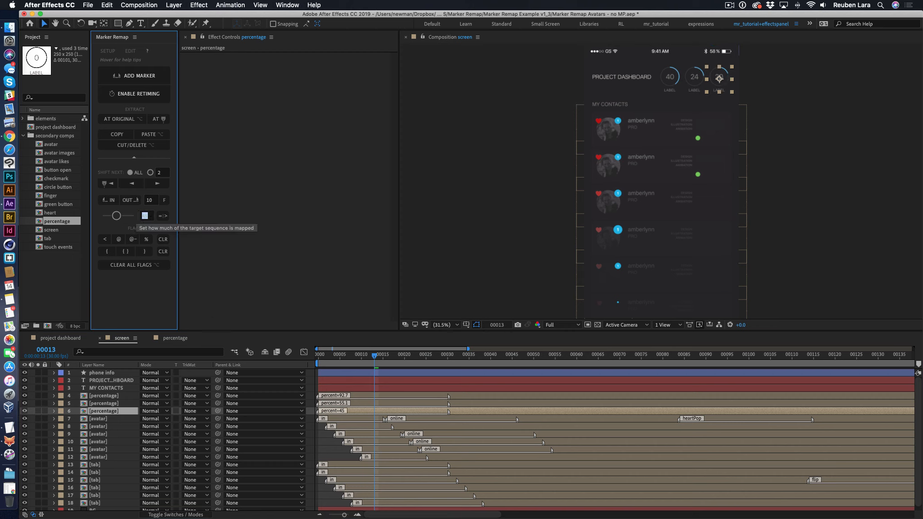
- Scrub the screen composition to frame 42 and examine the three counters and the first percentage layer's markers
left_click_drag(410, 355, 499, 357)
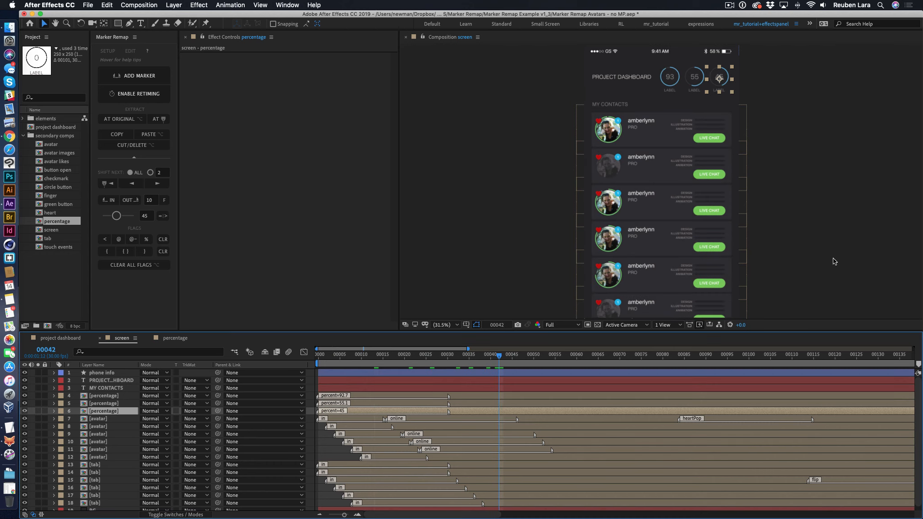
left_click(833, 259)
left_click(401, 399)
left_click(317, 397)
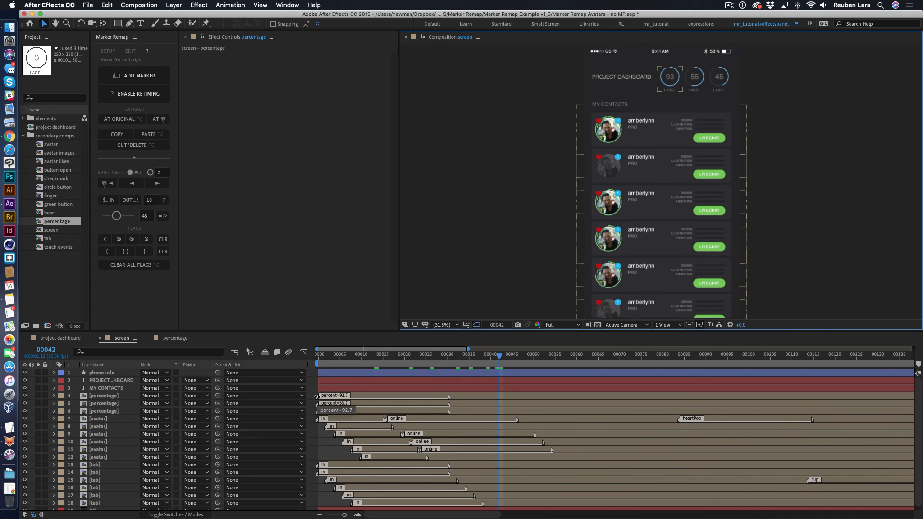
left_click(435, 402)
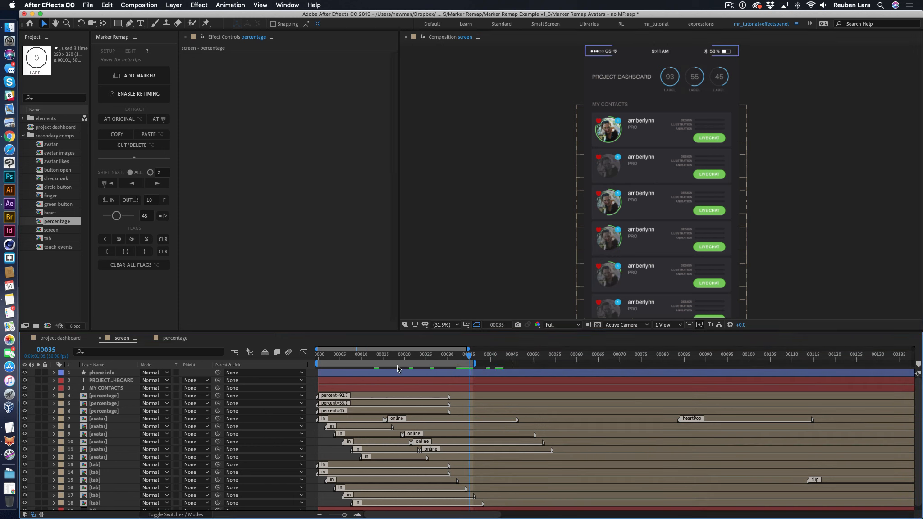
- Move to frame 8, inspect the first percentage layer's precomp and return to the screen composition
left_click(356, 358)
left_click(374, 397)
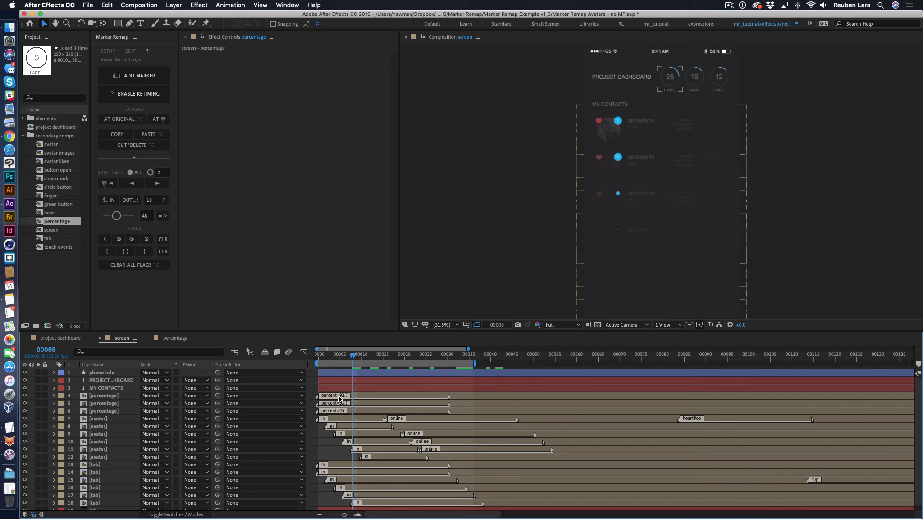
double_click(402, 395)
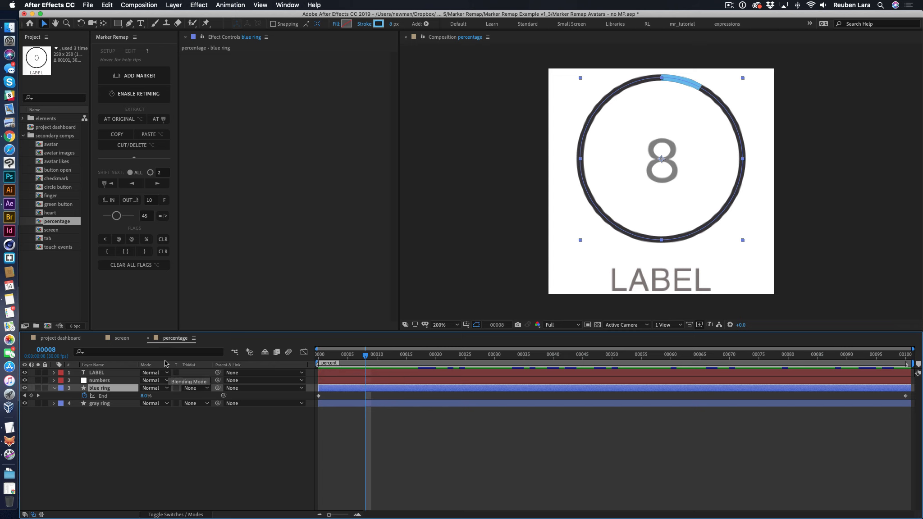
left_click(121, 338)
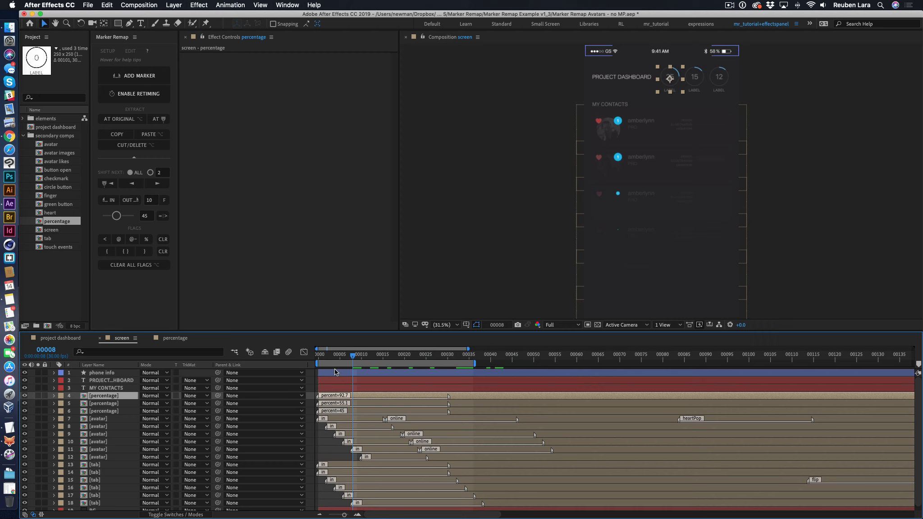
- Select all three percentage layers and toggle their markers between Full Mode and Mapped Mode
left_click(352, 411, "shift")
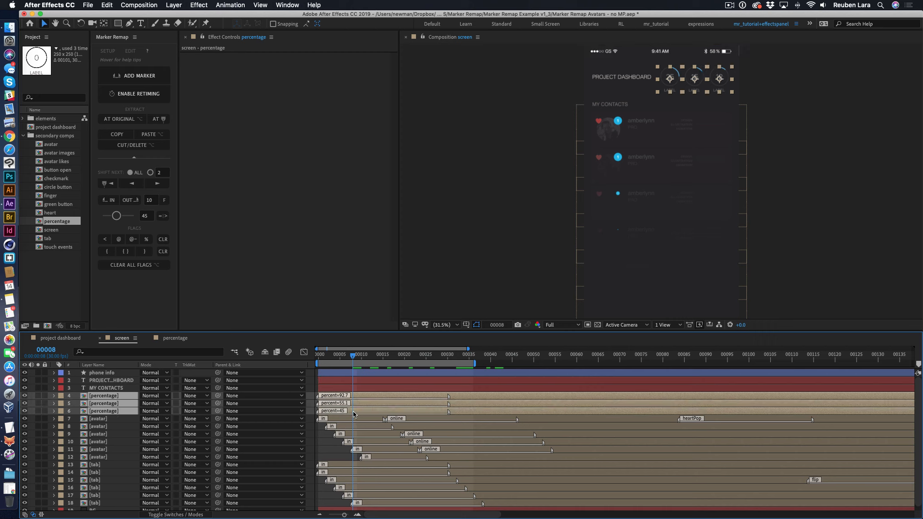
left_click(163, 217)
- Preview the screen composition from frame 0 with all three percentage layers' markers in the percent= mode
left_click(162, 217)
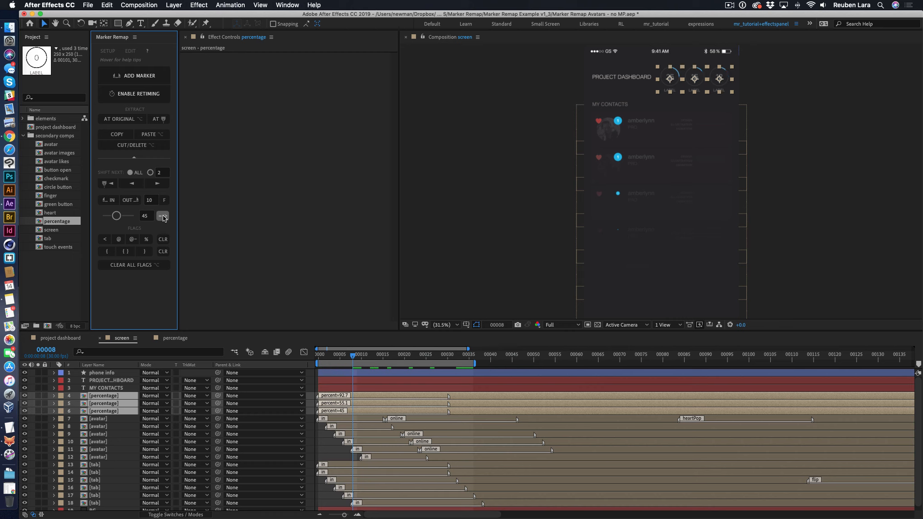
left_click_drag(352, 358, 316, 356)
left_click(806, 238)
key("space")
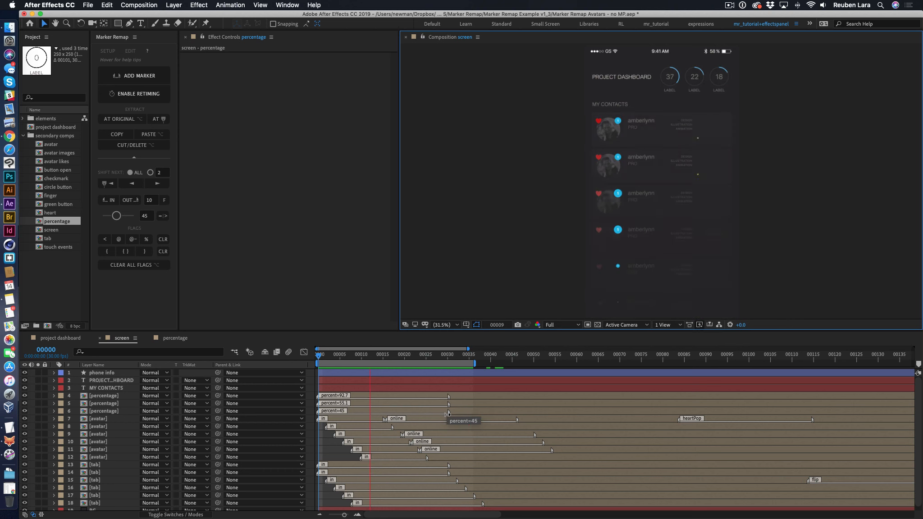
- Toggle the three percentage layers' markers to the percent> mode, then play and scrub the counters up to frame 16
left_click(365, 397)
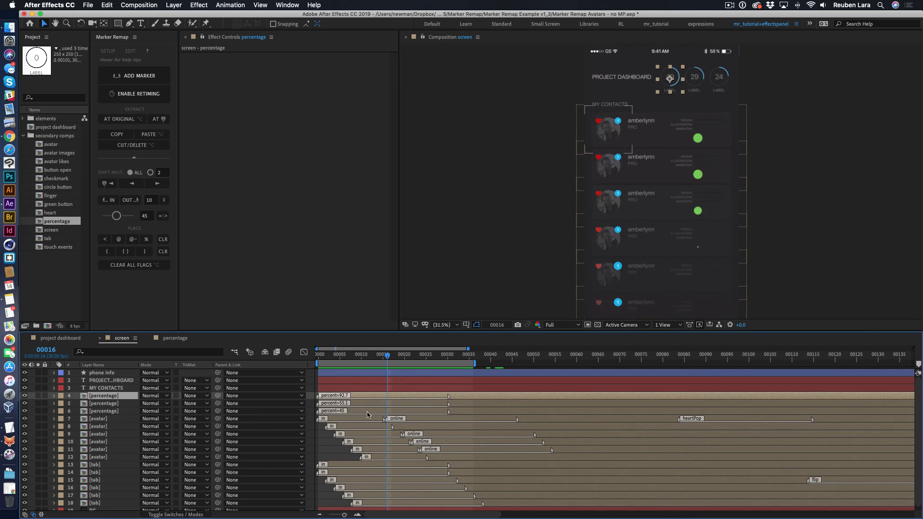
left_click(367, 410, "shift")
left_click(163, 216)
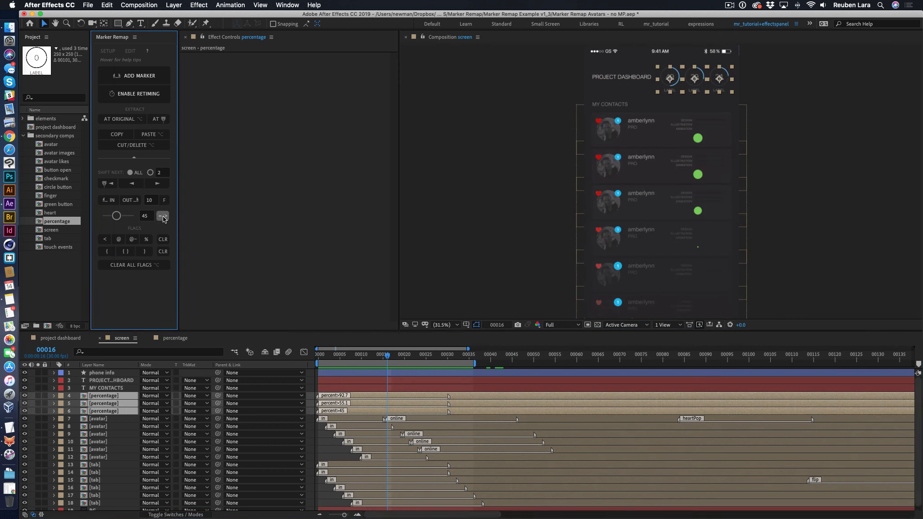
left_click(366, 362)
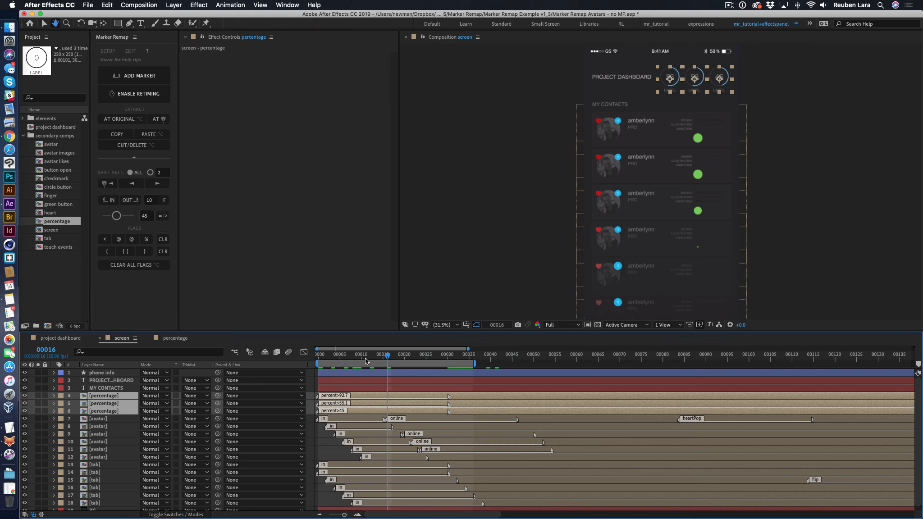
key("space")
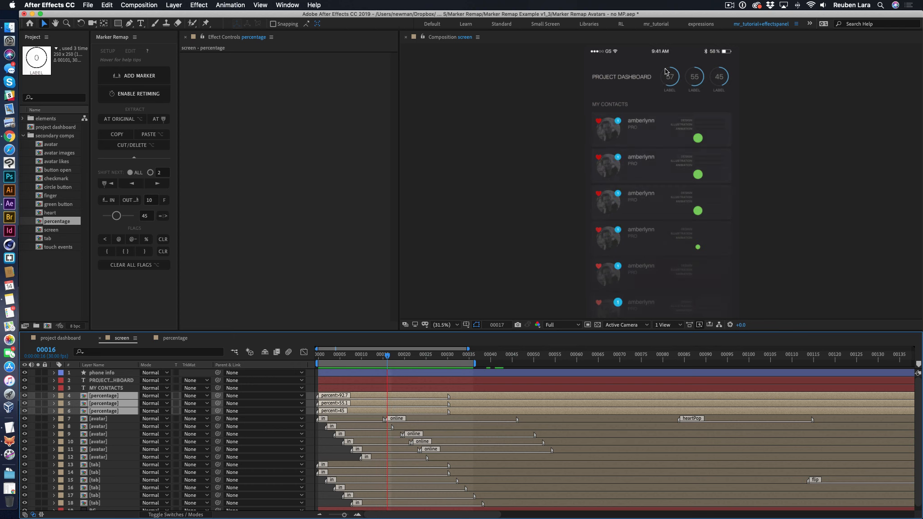
left_click_drag(331, 358, 387, 355)
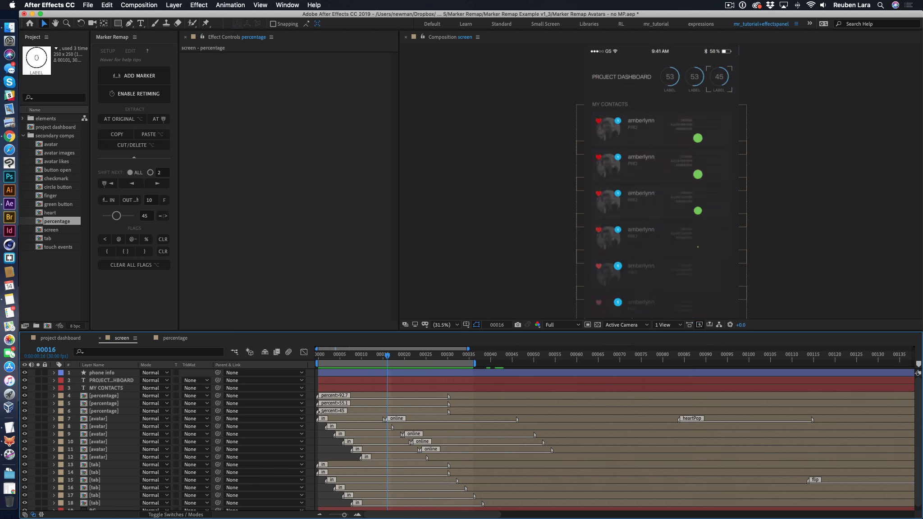
- Toggle the three percentage layers' markers back to the percent= mode and apply the { } flag to them
left_click(401, 395)
left_click(396, 411, "shift")
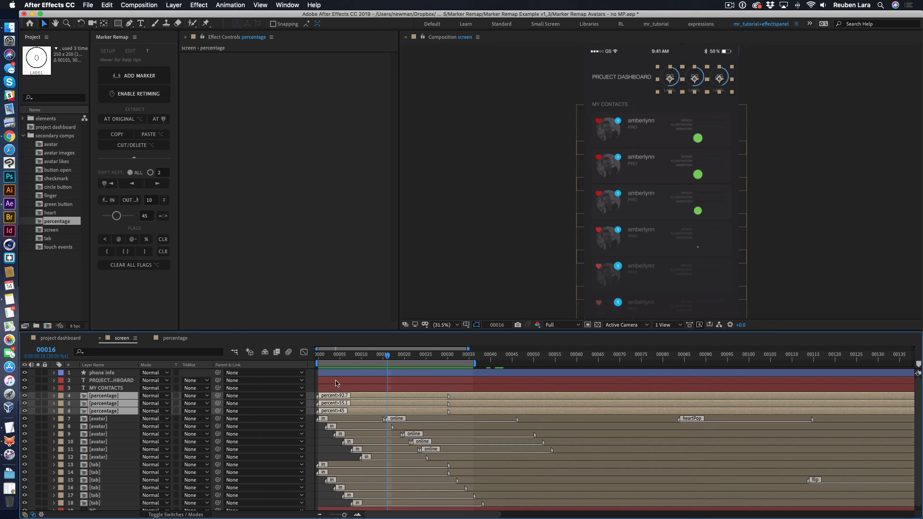
left_click(163, 216)
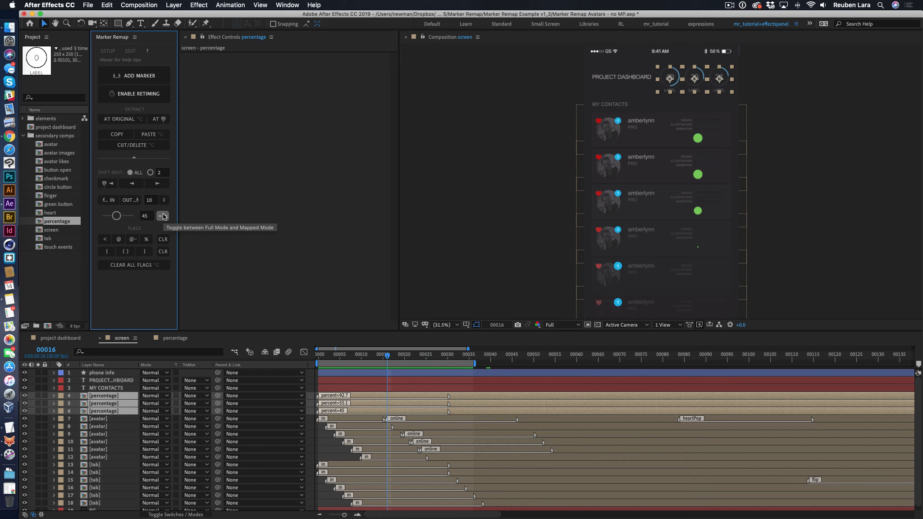
left_click(127, 253)
left_click(290, 265)
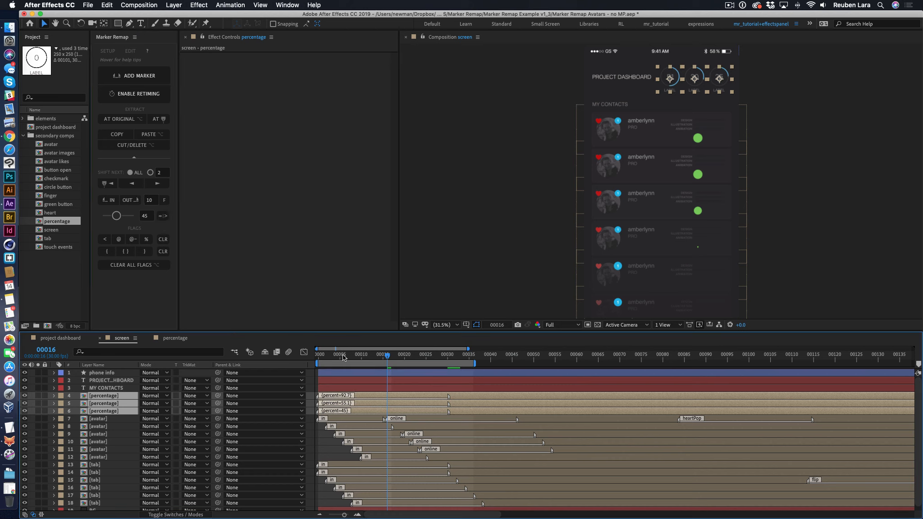
- Play the screen composition from frame 0 to frame 30 and examine the flagged percentage counters
left_click_drag(350, 356, 309, 354)
left_click(482, 292)
key("space")
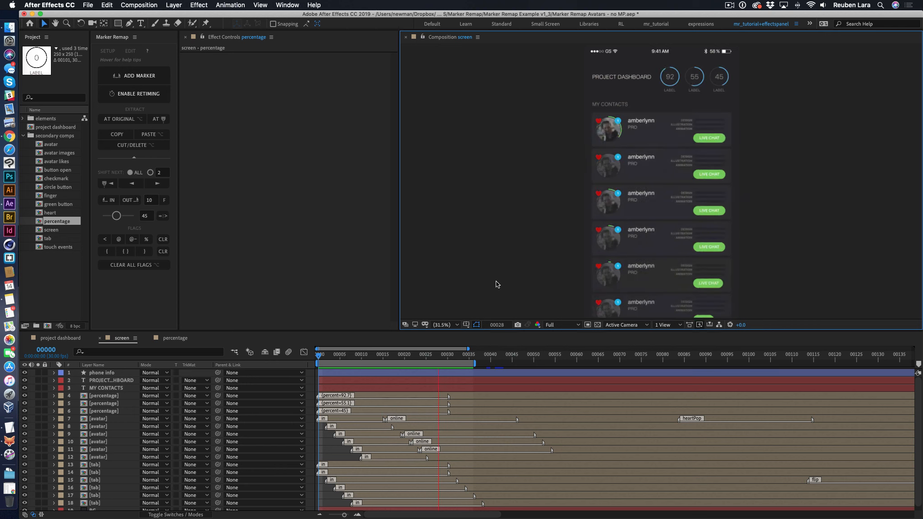
key("space")
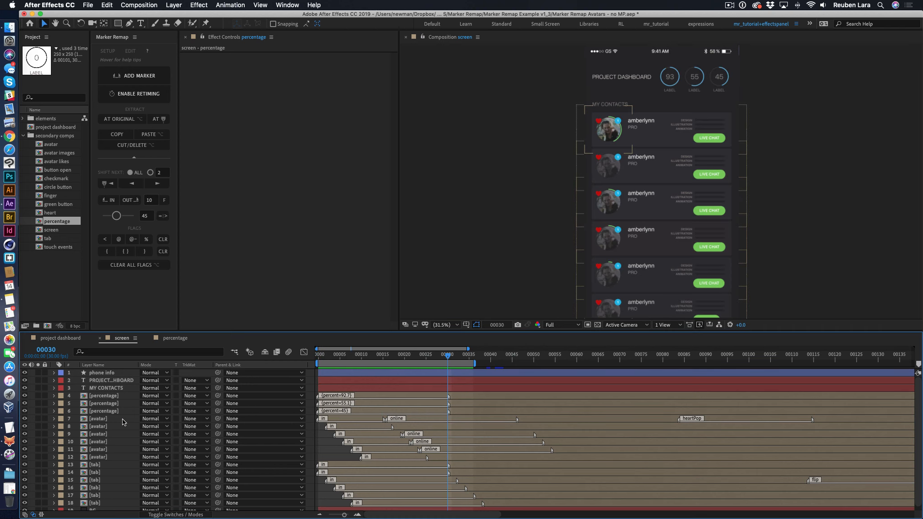
- Open the first avatar layer's precomp, fit it in the viewer, play it from the start and scrub through its marker sections
left_click(97, 419)
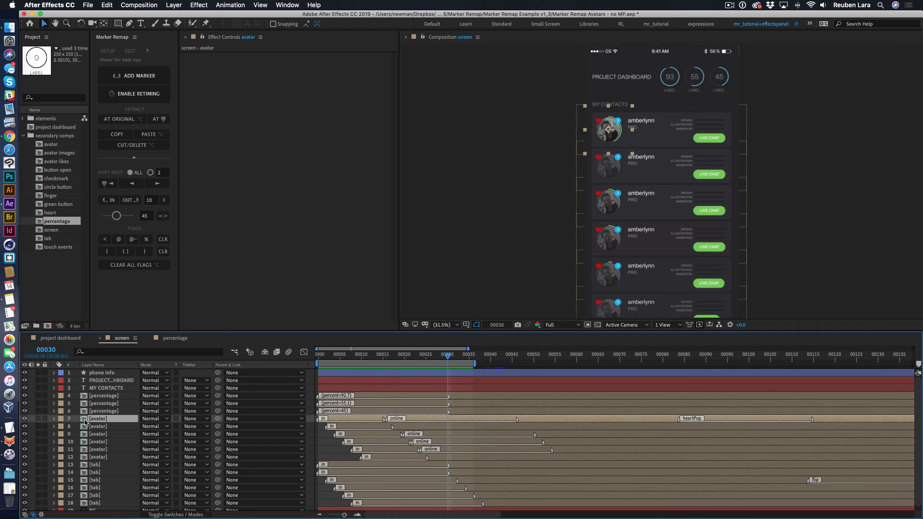
double_click(86, 421)
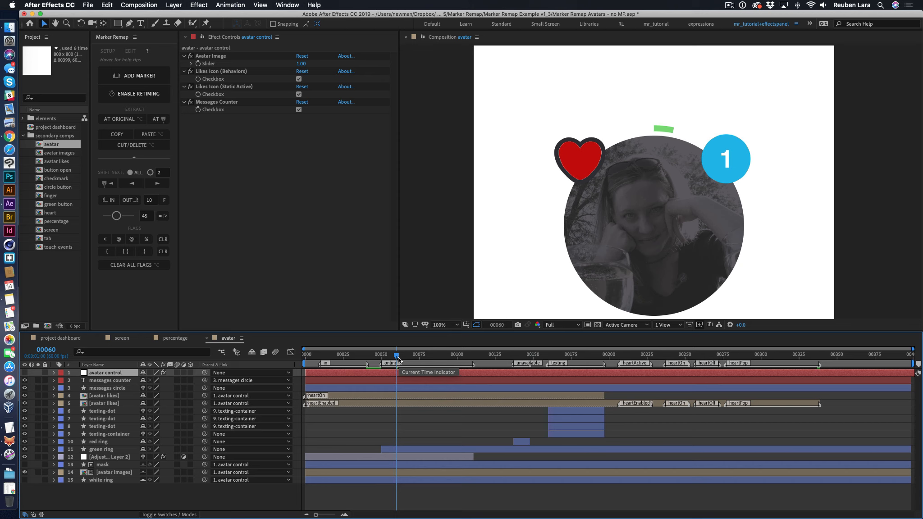
left_click(440, 313)
key("shift+slash")
left_click_drag(396, 356, 304, 356)
key("space")
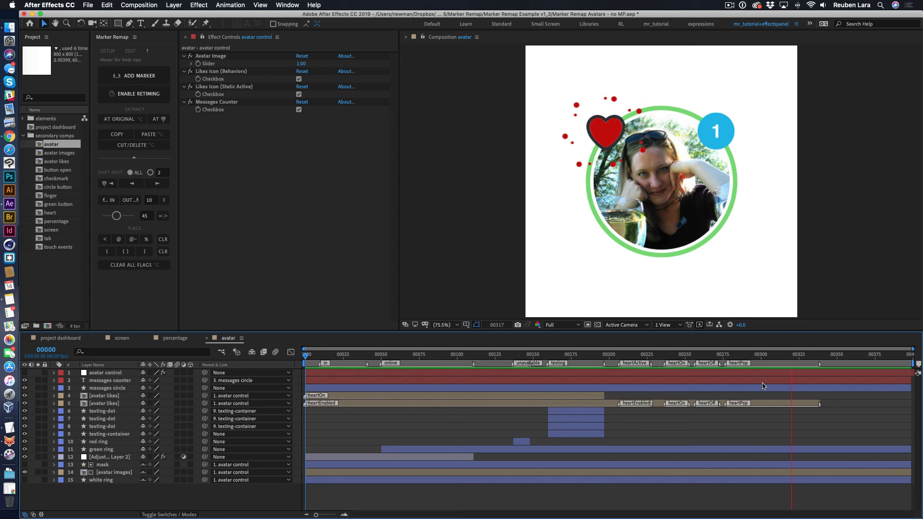
key("space")
left_click_drag(384, 356, 806, 364)
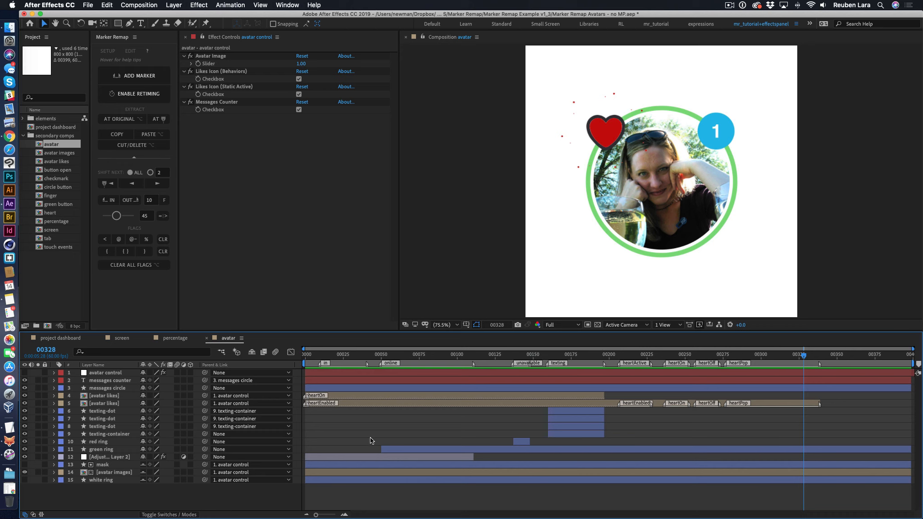
left_click_drag(357, 359, 405, 358)
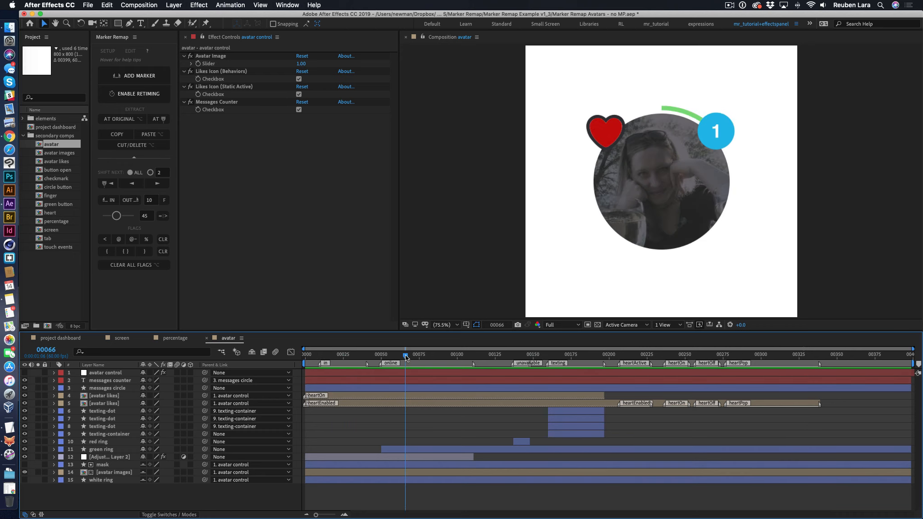
- Open the nested avatar likes precomp and the heart precomp inside it, scrubbing through each animation
left_click(376, 403)
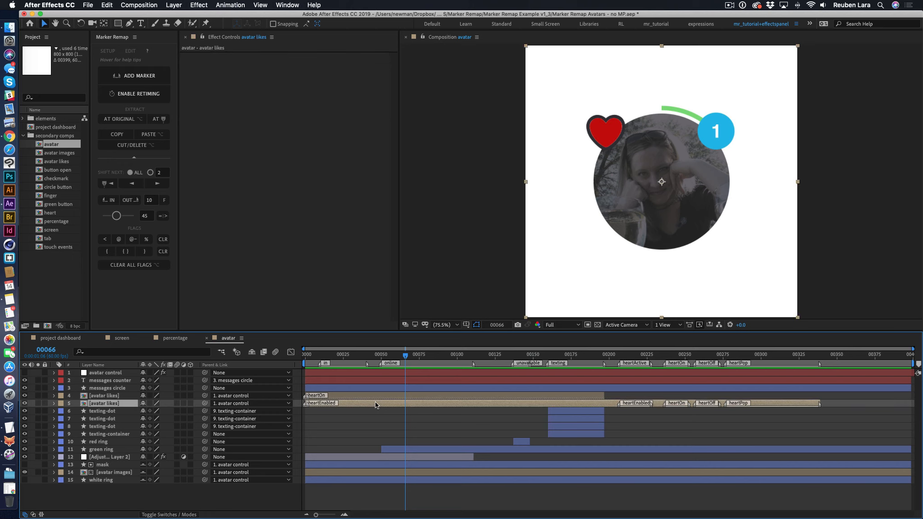
double_click(607, 403)
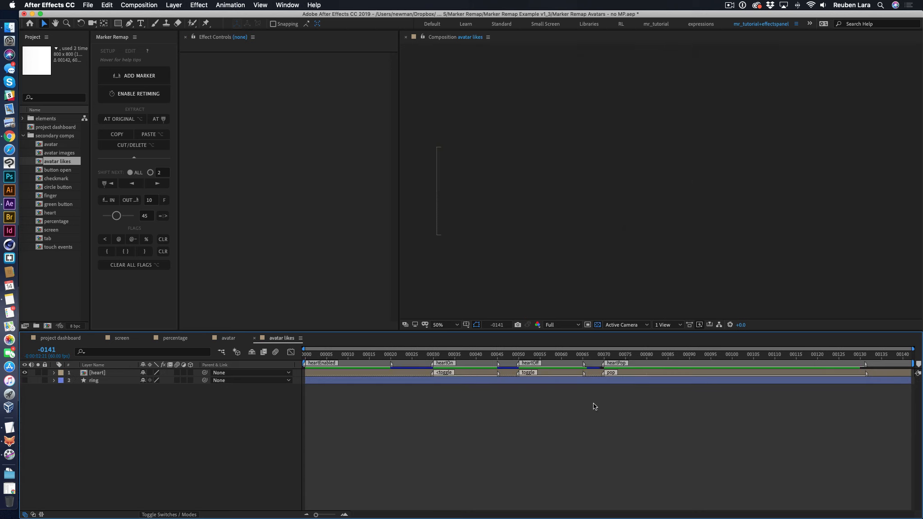
left_click_drag(394, 356, 523, 356)
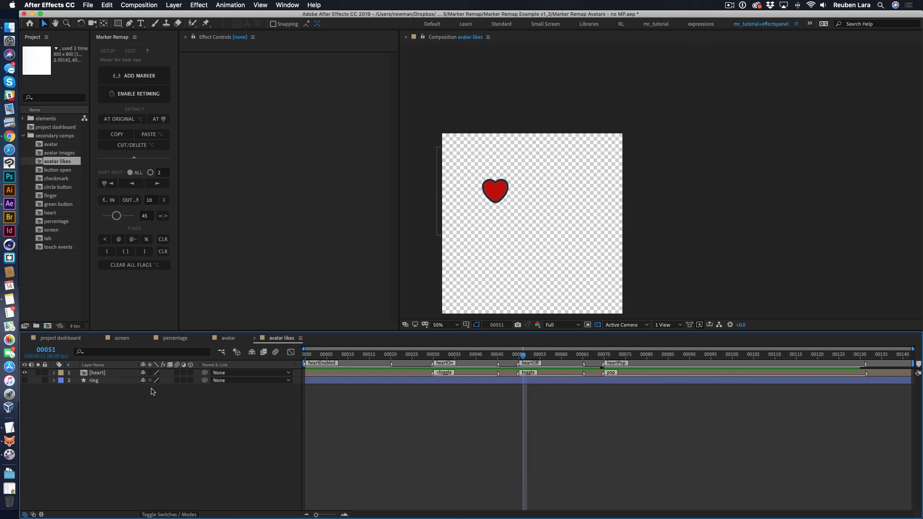
left_click(99, 374)
double_click(100, 373)
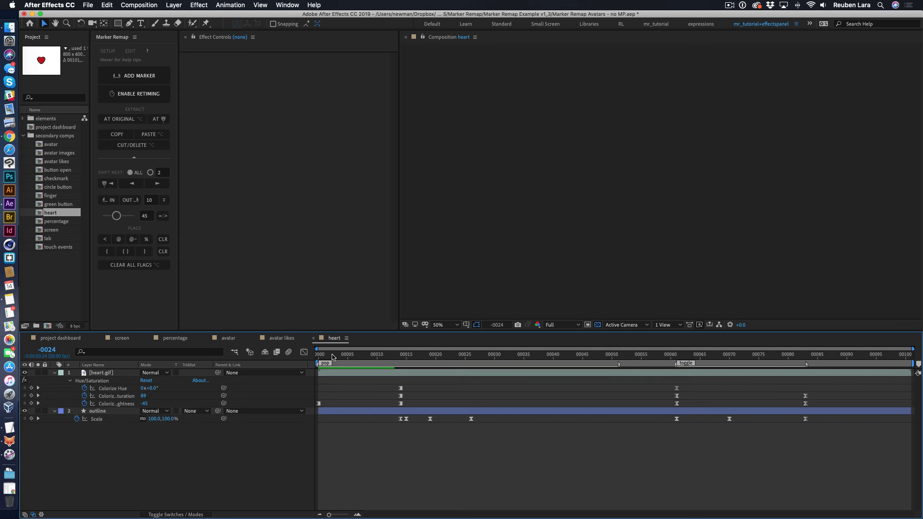
left_click_drag(332, 357, 689, 459)
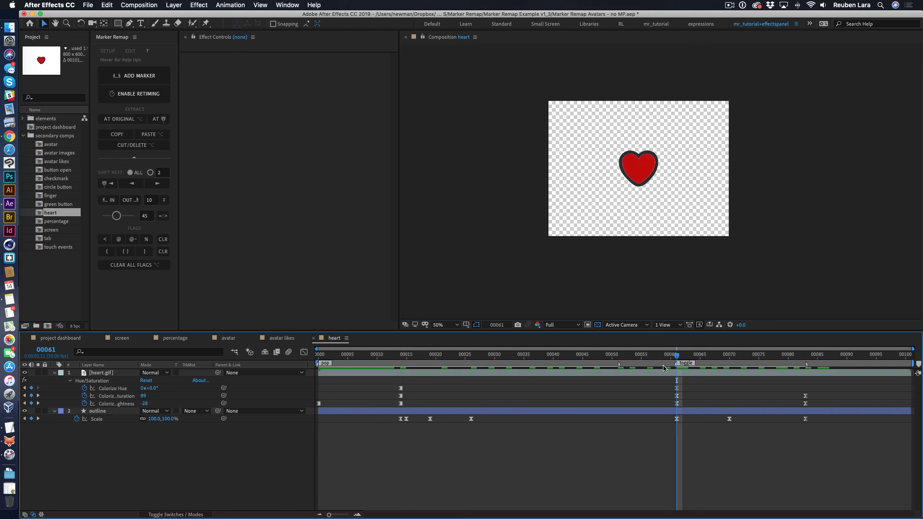
- Return to the avatar likes composition and scrub the heart layer's toggle markers up to frame 69
left_click(281, 338)
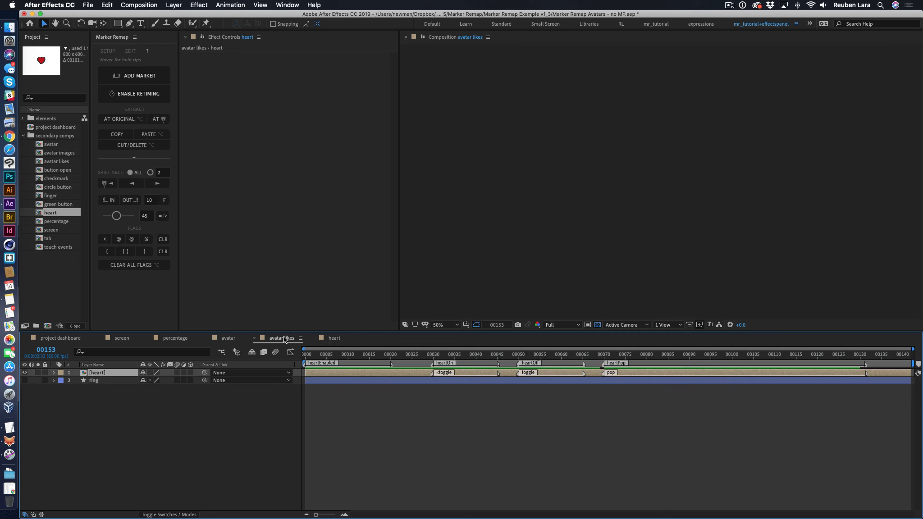
left_click_drag(437, 356, 469, 368)
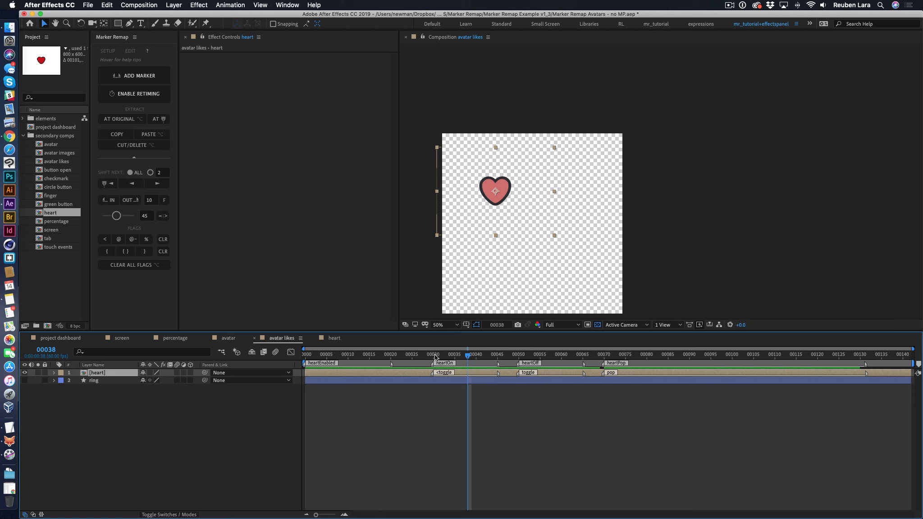
left_click_drag(436, 357, 600, 359)
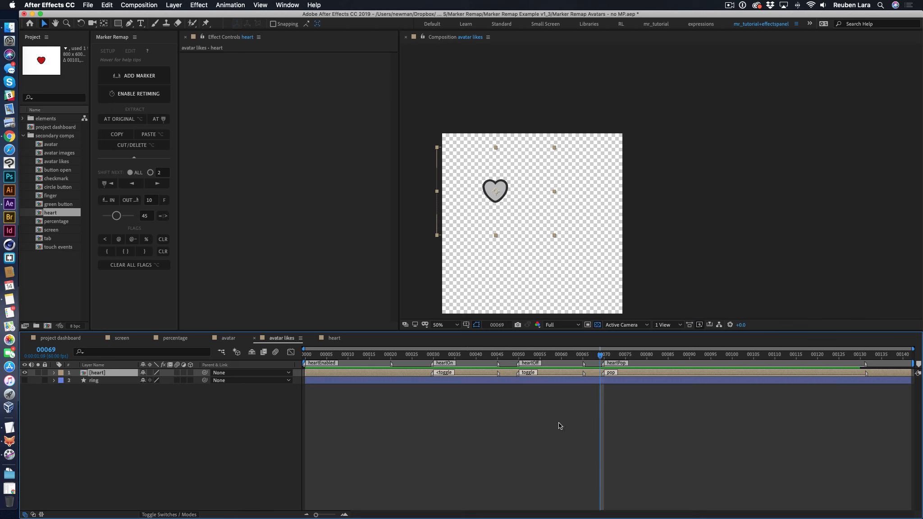
- Close the heart, avatar likes, avatar and percentage compositions and return to the screen composition
left_click(252, 338)
left_click(253, 339)
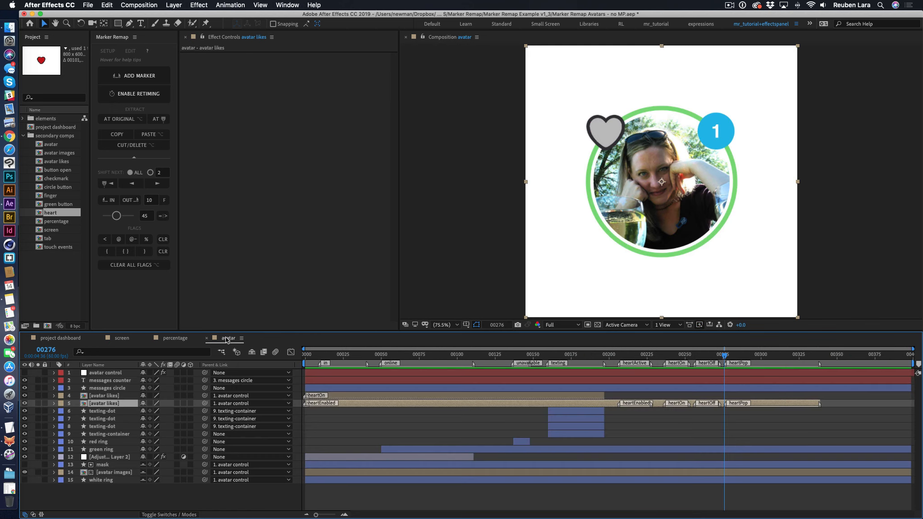
left_click(644, 434)
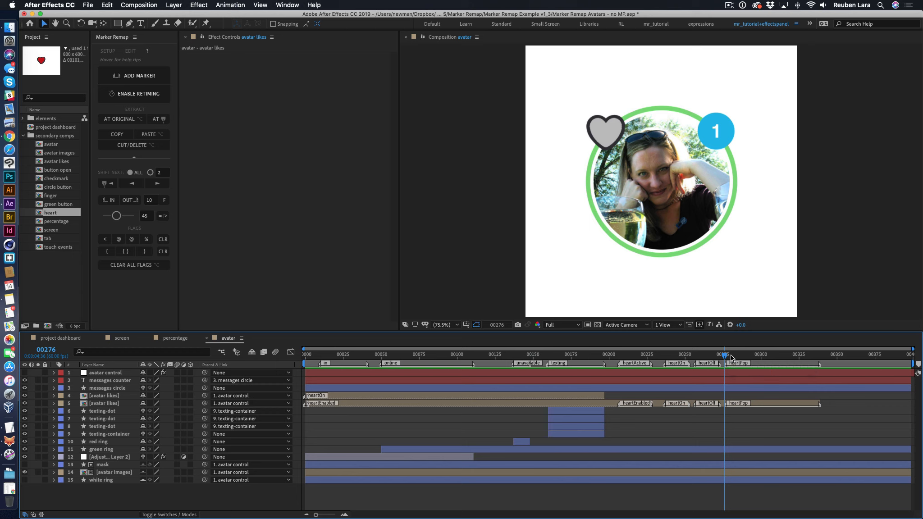
left_click(207, 338)
left_click(149, 339)
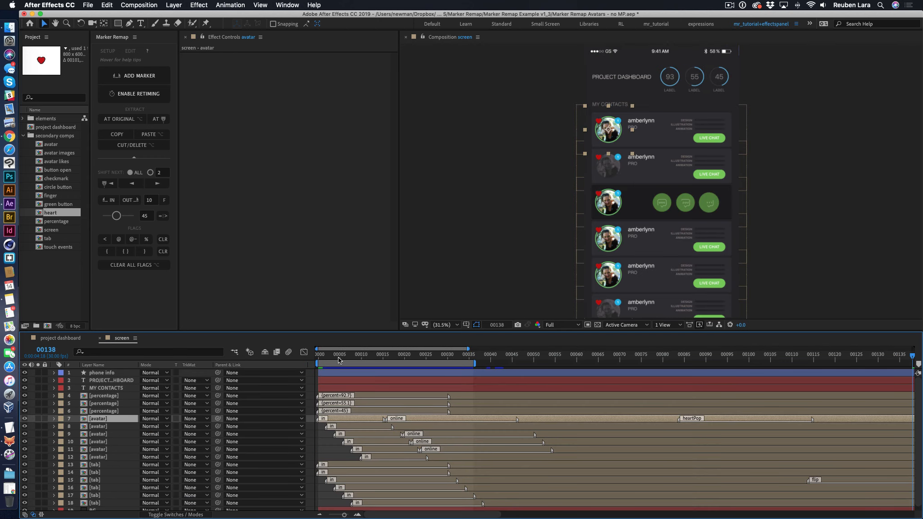
- Scrub the screen composition to frame 57 and play its intro from frame 0
left_click_drag(323, 356, 564, 358)
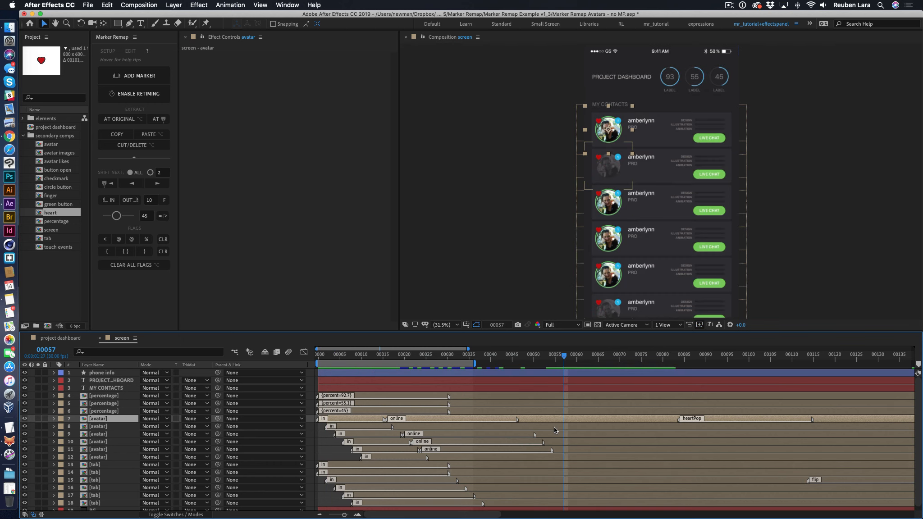
left_click(838, 174)
key("space")
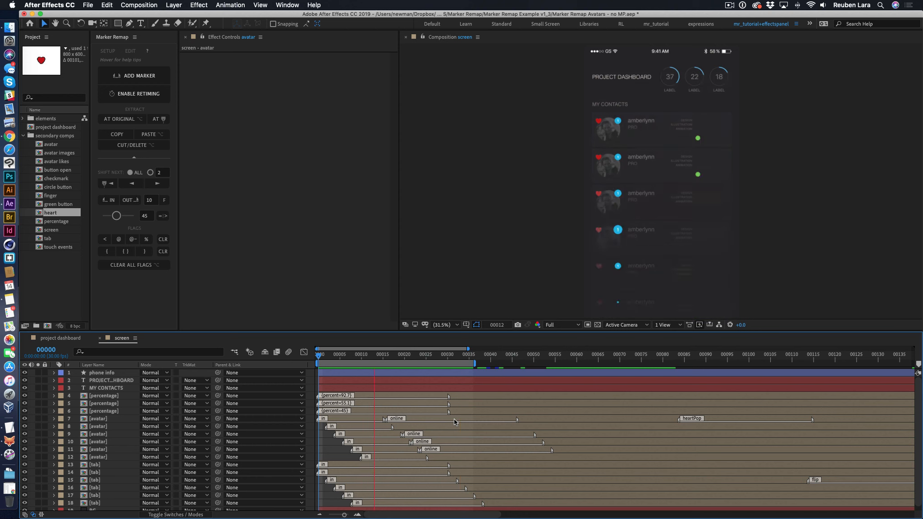
key("space")
- Extend the screen composition's work area end to about frame 127 and play it up to frame 61
left_click_drag(474, 364, 866, 364)
key("space")
key("space")
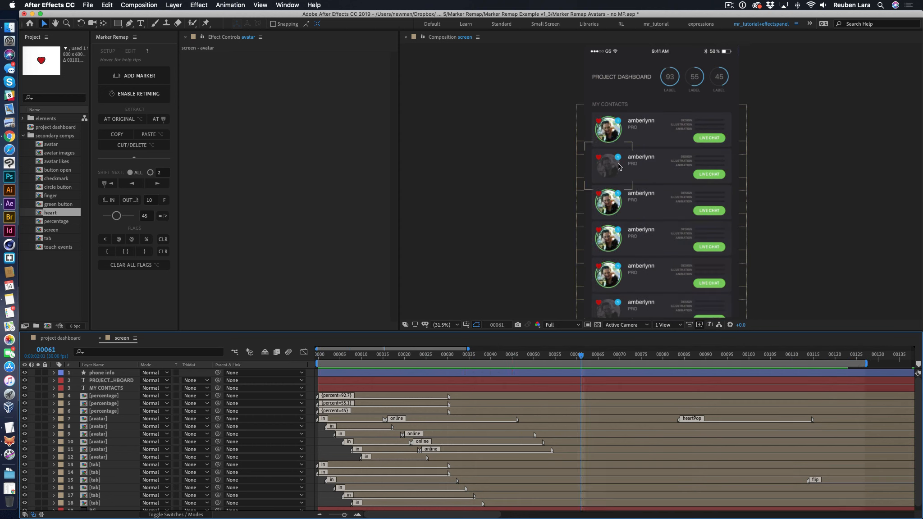
- Inspect the second and first avatar layers' markers and scrub past the heartPop marker to frame 115
left_click(409, 428)
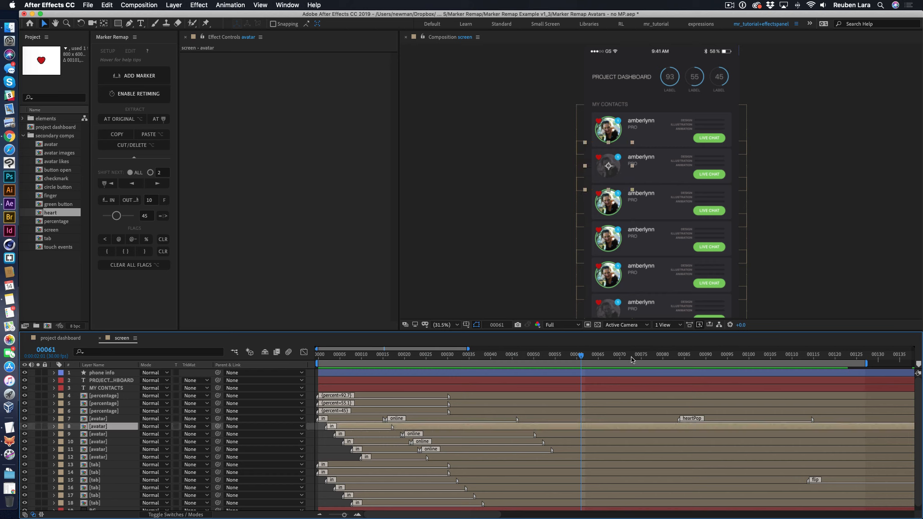
left_click(646, 419)
left_click_drag(619, 357, 814, 363)
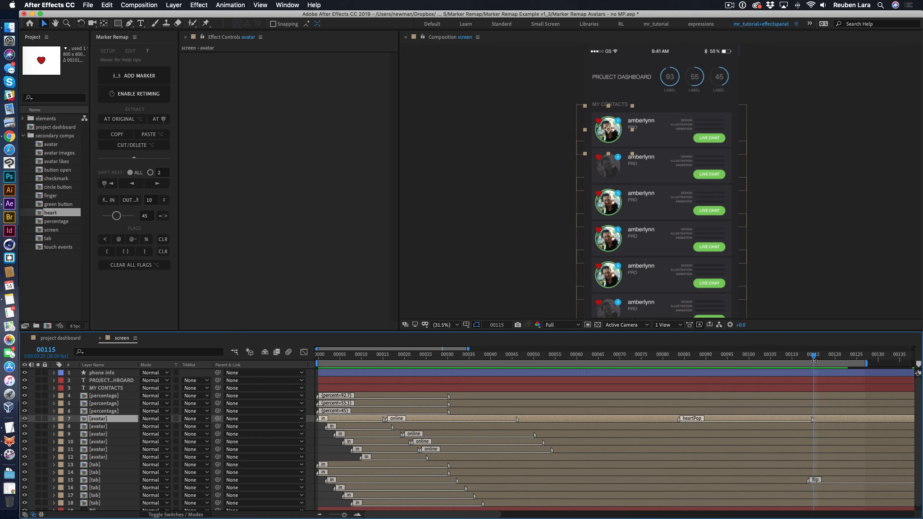
- Extend the work area's end to the end of the screen composition
key("minus")
key("minus")
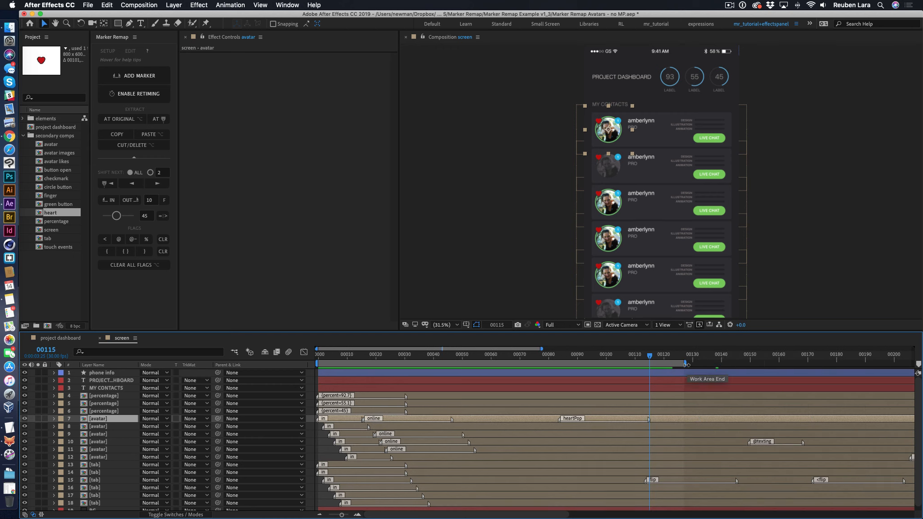
left_click_drag(686, 365, 921, 364)
key("minus")
left_click_drag(769, 364, 921, 364)
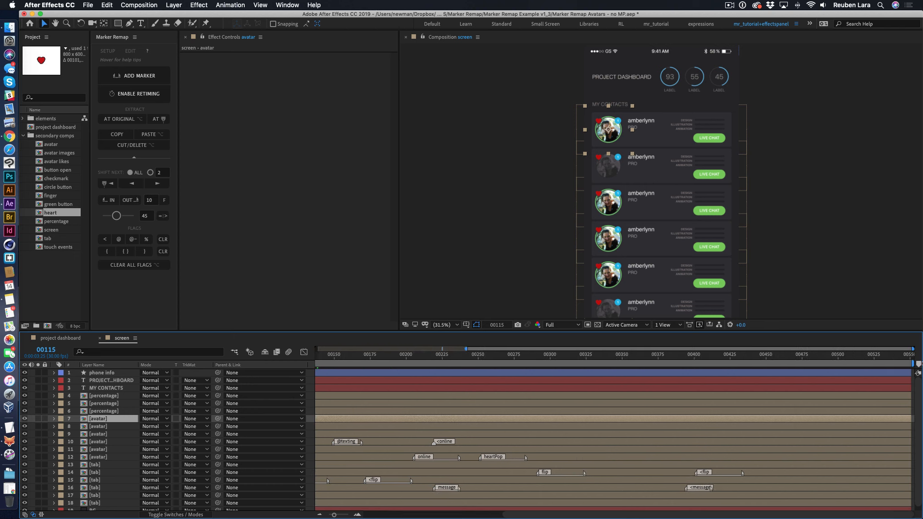
- Extract the online marker at frame 61 onto the second avatar layer, using the Normal mode
key("minus")
scroll(449, 367, "down", 1)
left_click_drag(444, 357, 386, 359)
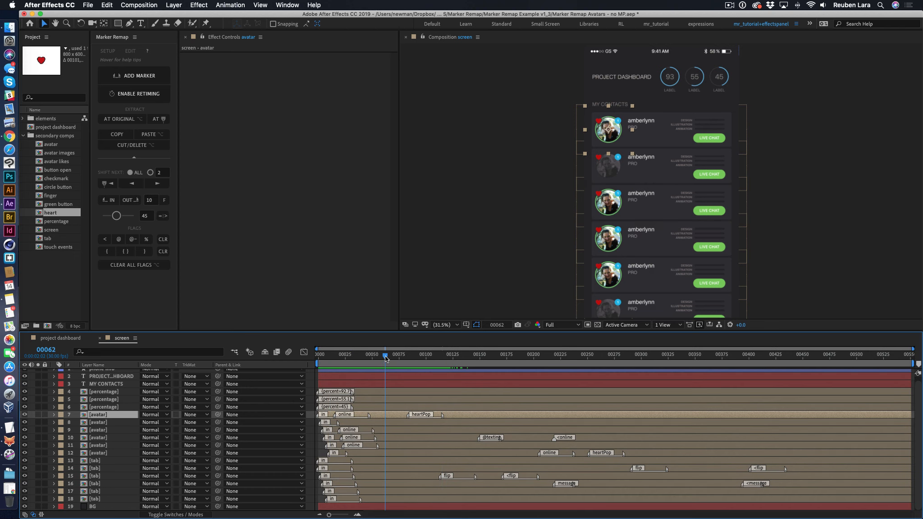
left_click(389, 424)
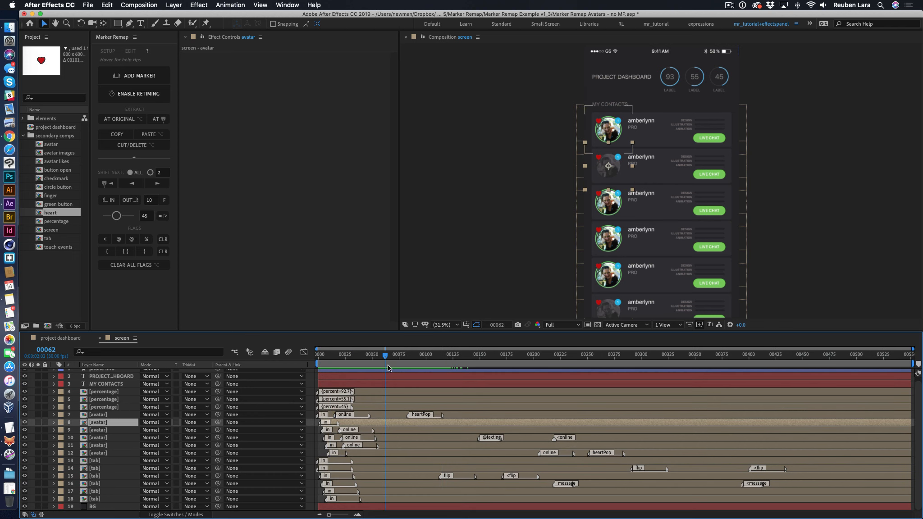
left_click_drag(382, 358, 384, 361)
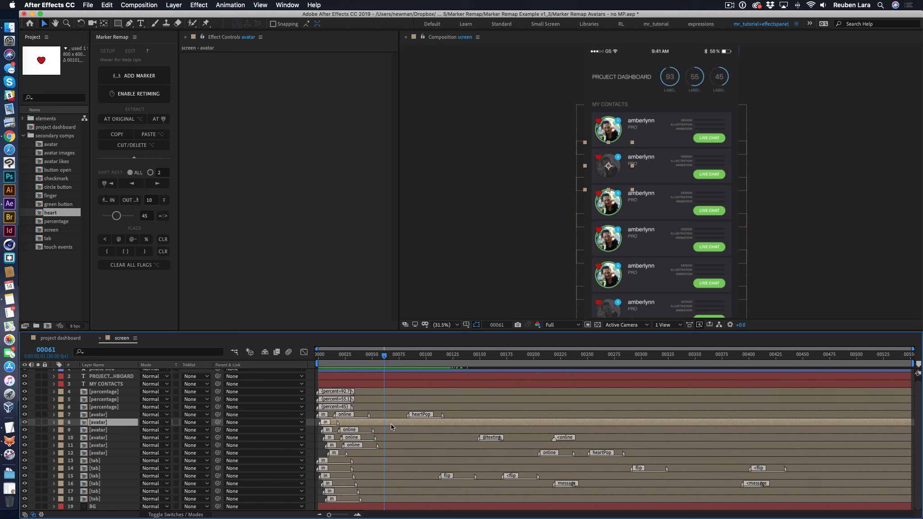
left_click(159, 119)
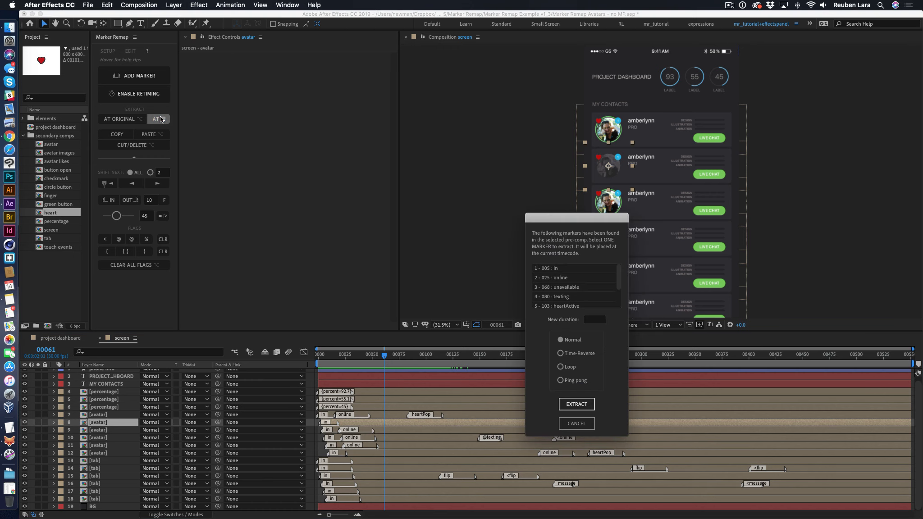
left_click(557, 278)
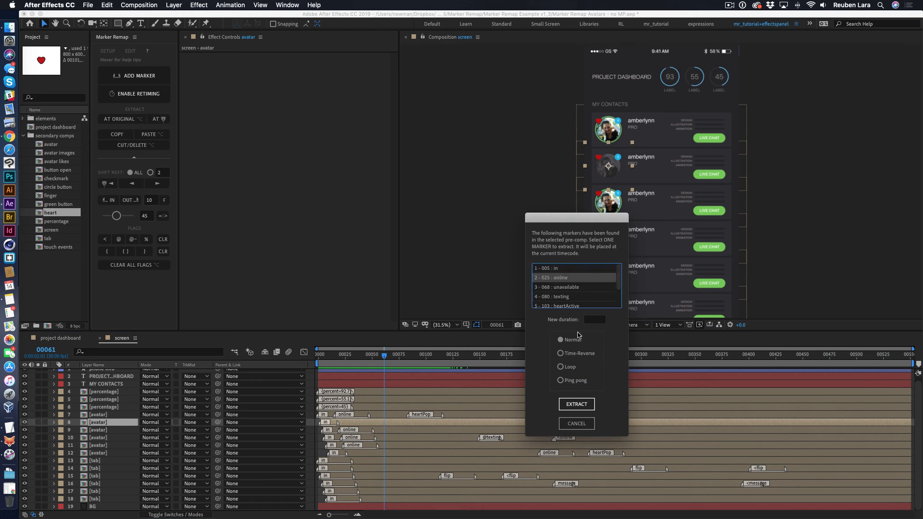
left_click(577, 404)
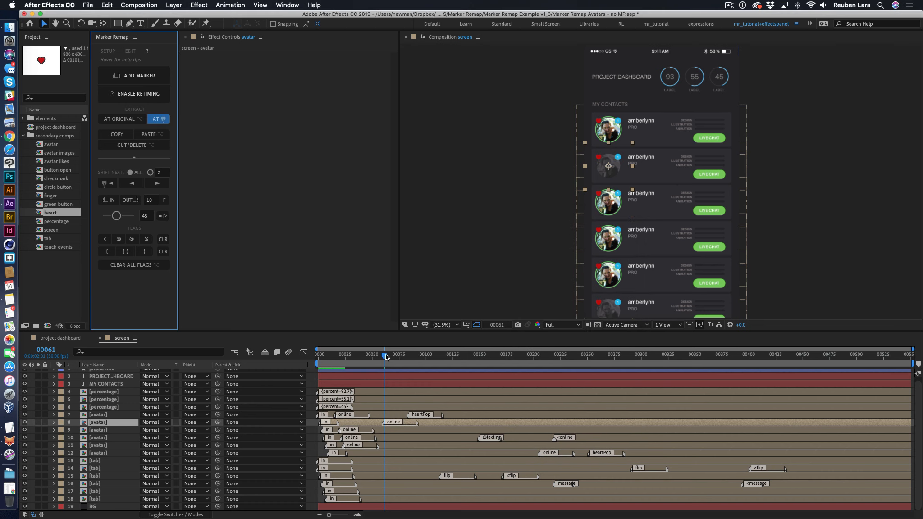
- Extract the online marker at frame 126 onto the first avatar layer, using the Time-Reverse mode
left_click_drag(385, 357, 455, 358)
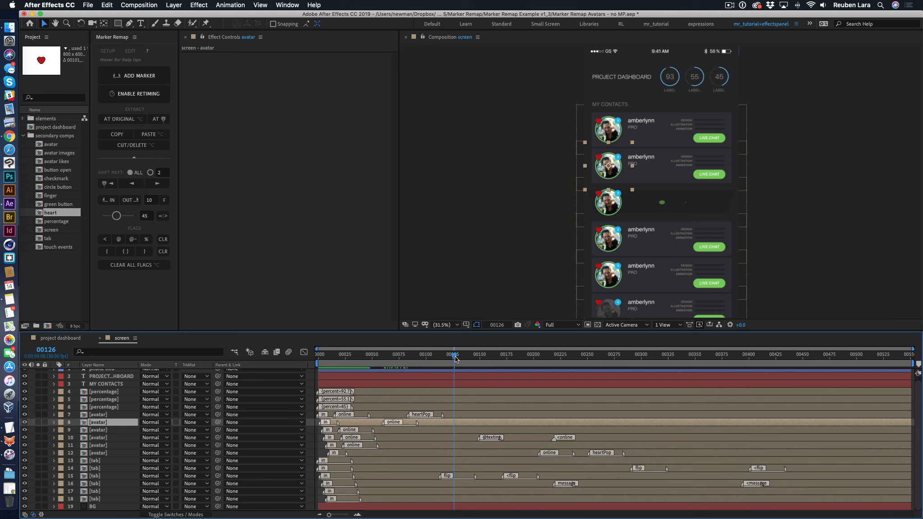
left_click(479, 415)
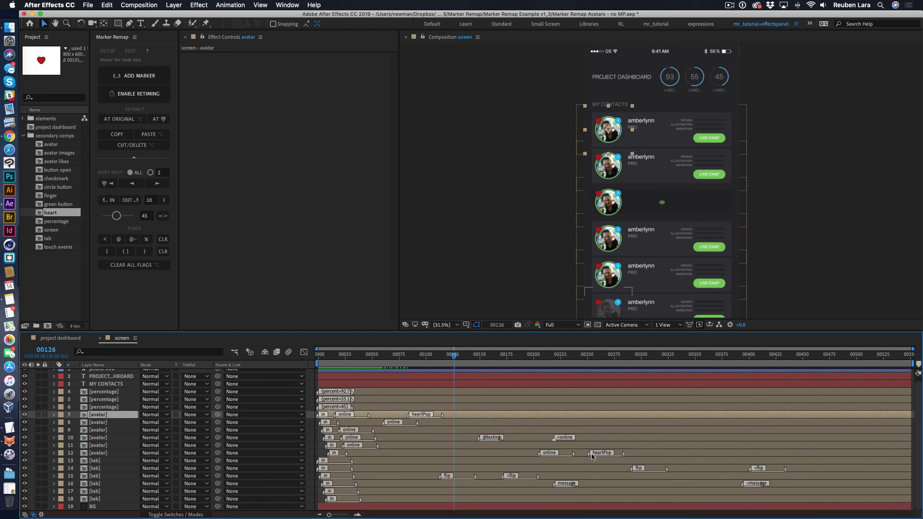
left_click(158, 119)
left_click(564, 280)
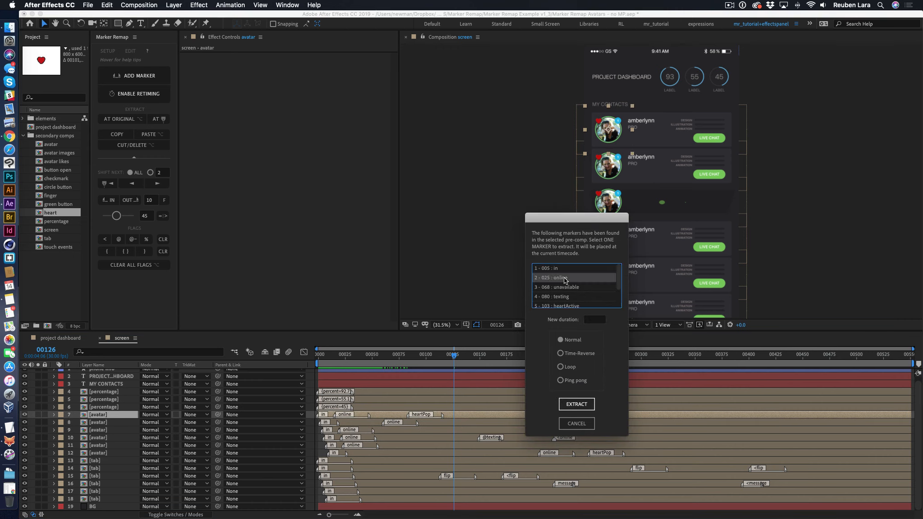
left_click(581, 354)
left_click(577, 404)
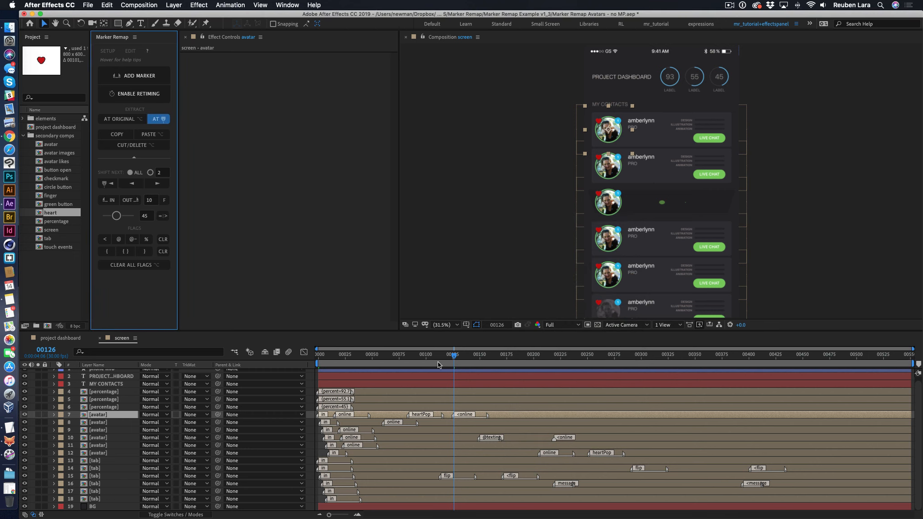
- Play the screen composition from frame 0 past the first avatar's reversed online marker to frame 164
key("space")
left_click(472, 354)
key("Home")
key("space")
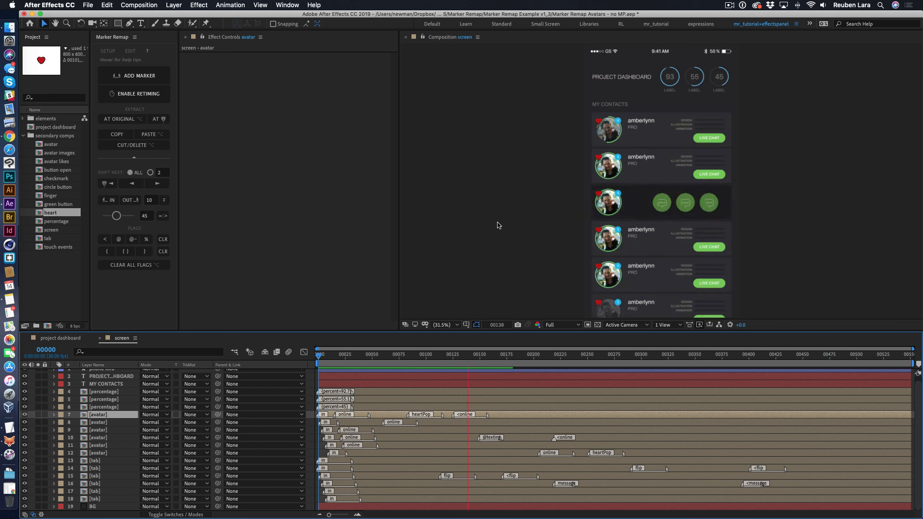
key("space")
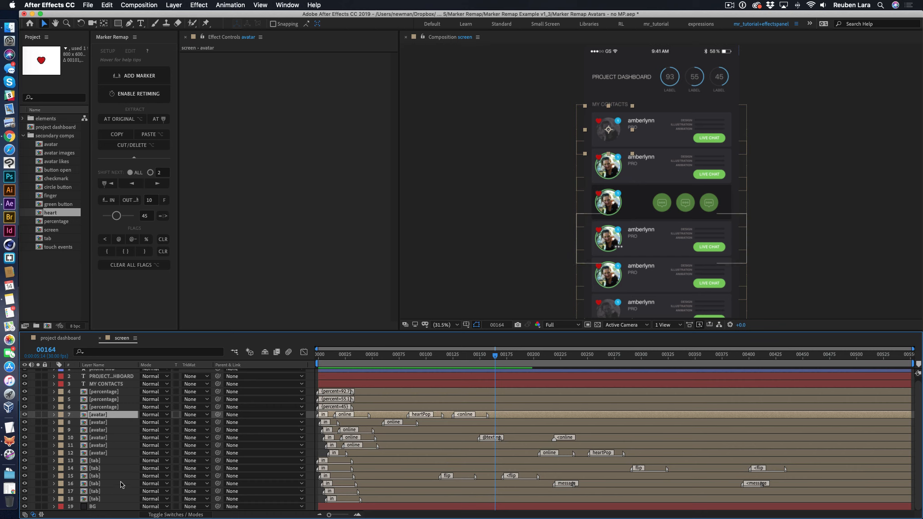
- Open the third tab layer's composition and play its intro from frame 5
double_click(89, 481)
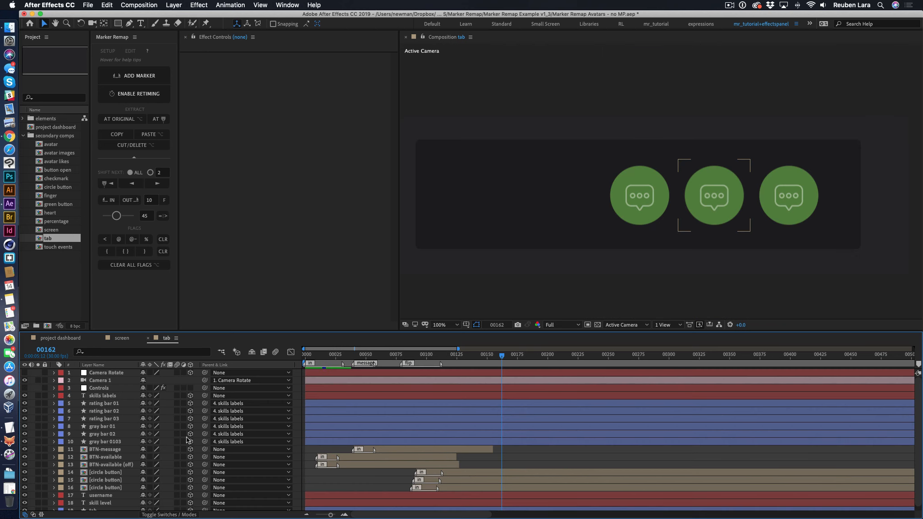
left_click_drag(466, 356, 310, 358)
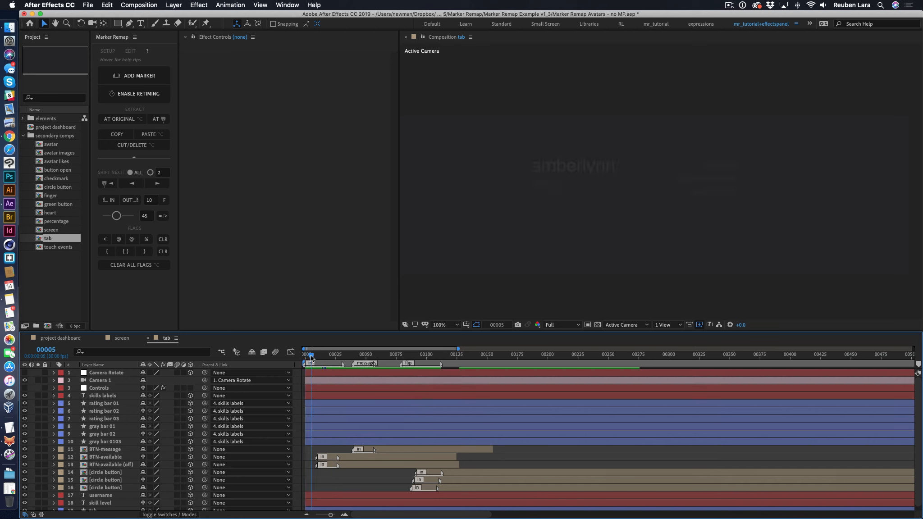
key("space")
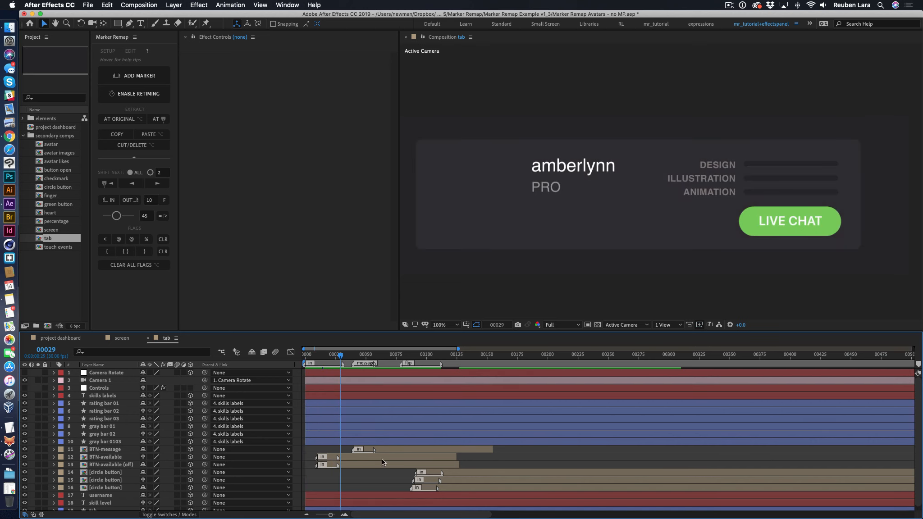
- Open the BTN-available layer's green button composition, scrub and play its animation, and return to the tab composition
double_click(101, 459)
left_click_drag(323, 354, 737, 361)
key("space")
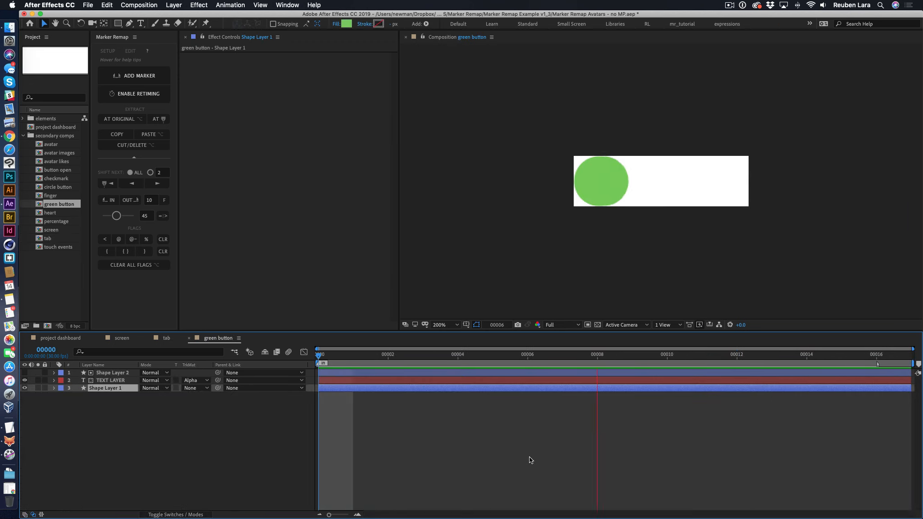
left_click(189, 338)
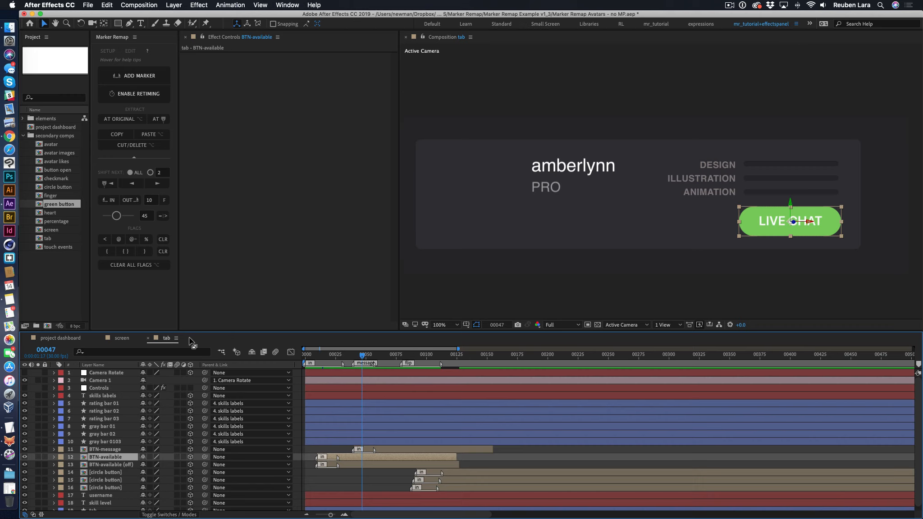
- Extract the "in" marker at frame 35 onto the BTN-available layer, using the Time-Reverse mode
mouse_move(357, 355)
left_mouse_down()
mouse_move(324, 357)
mouse_move(344, 359)
left_mouse_up()
left_click_drag(458, 358, 359, 445)
left_click(155, 119)
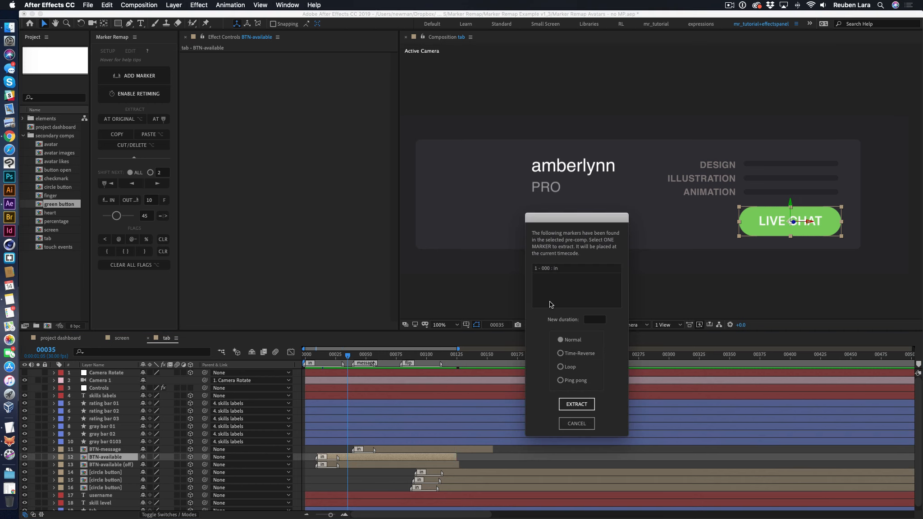
left_click(558, 269)
left_click(579, 354)
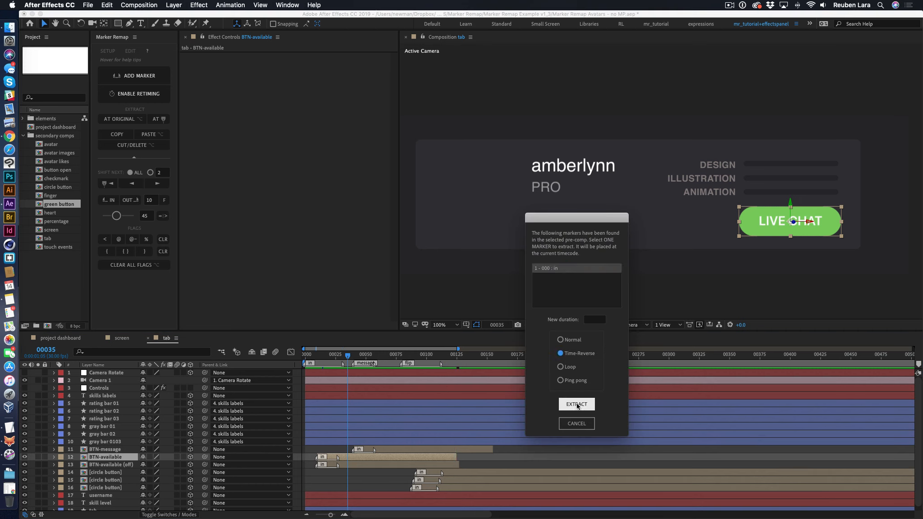
left_click(577, 406)
- Preview BTN-available's reversed "in" marker around frames 25 to 55 and undo its extraction
left_click(349, 356)
key("space")
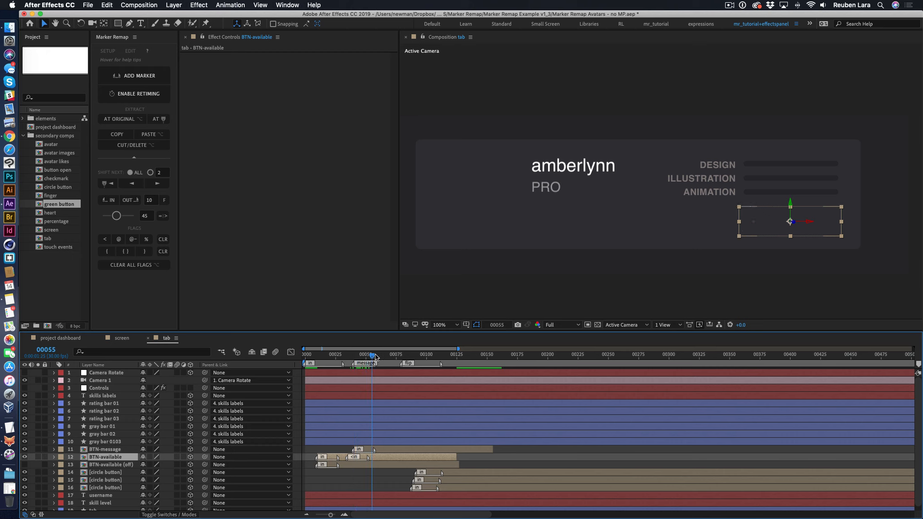
left_click_drag(359, 356, 336, 358)
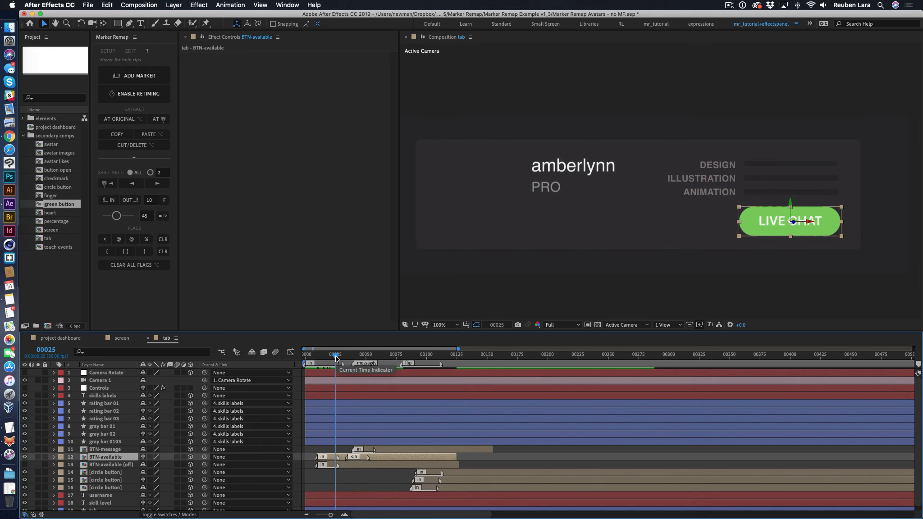
key("space")
key("super+z")
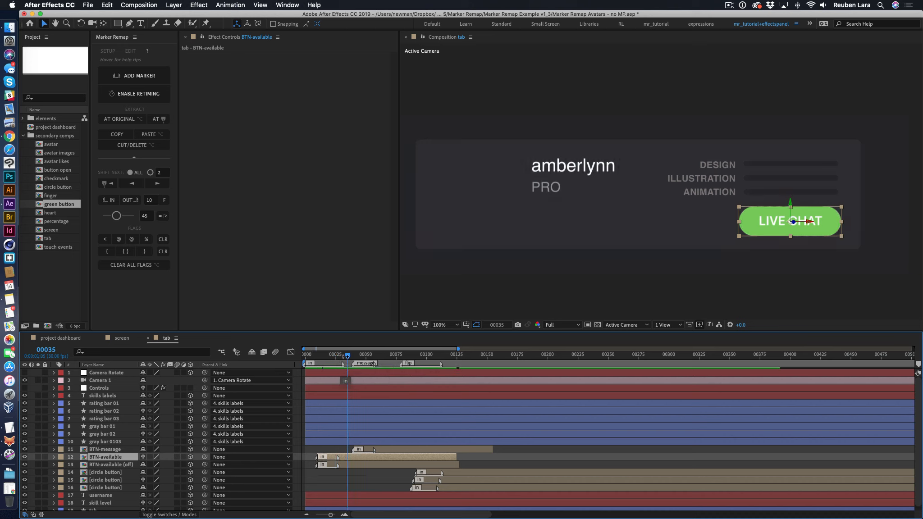
- Scrub the tab composition through the message and flip markers to frame 114, and inspect the circle button composition up to frame 20
left_click_drag(348, 354, 385, 359)
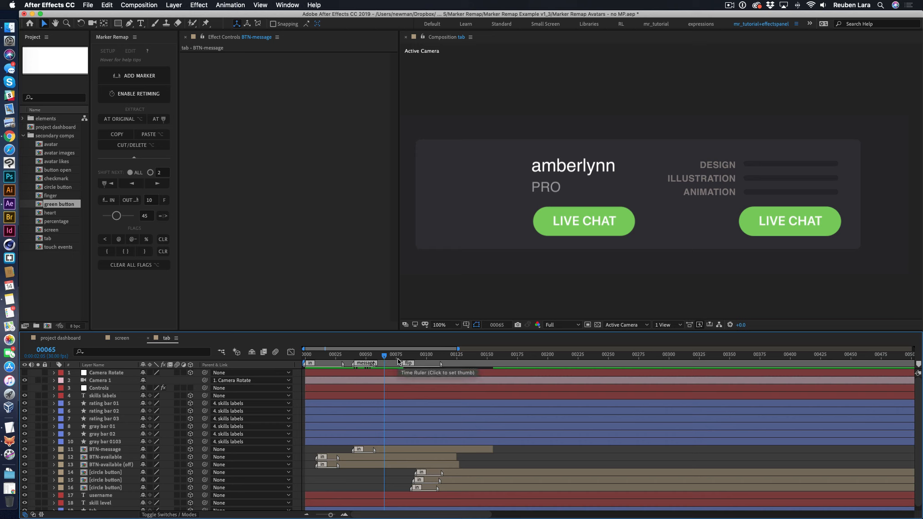
left_click_drag(385, 355, 443, 354)
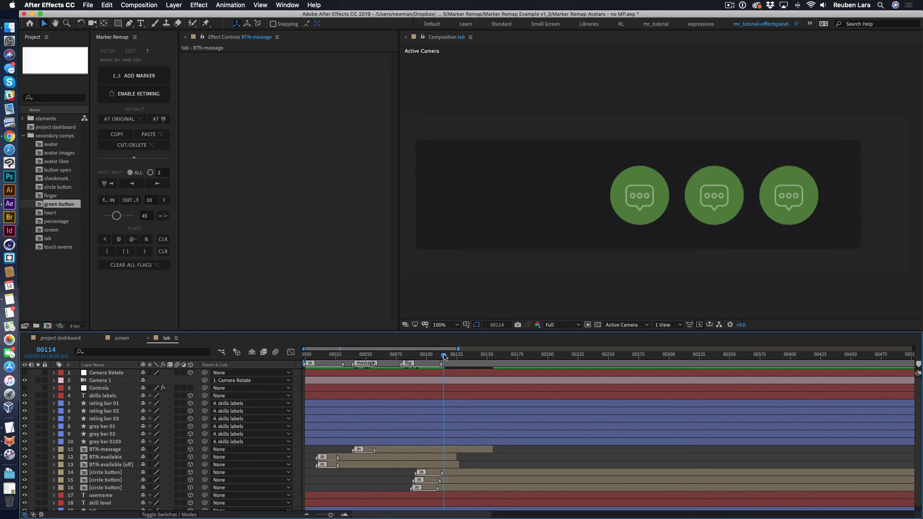
left_click(87, 488)
double_click(82, 491)
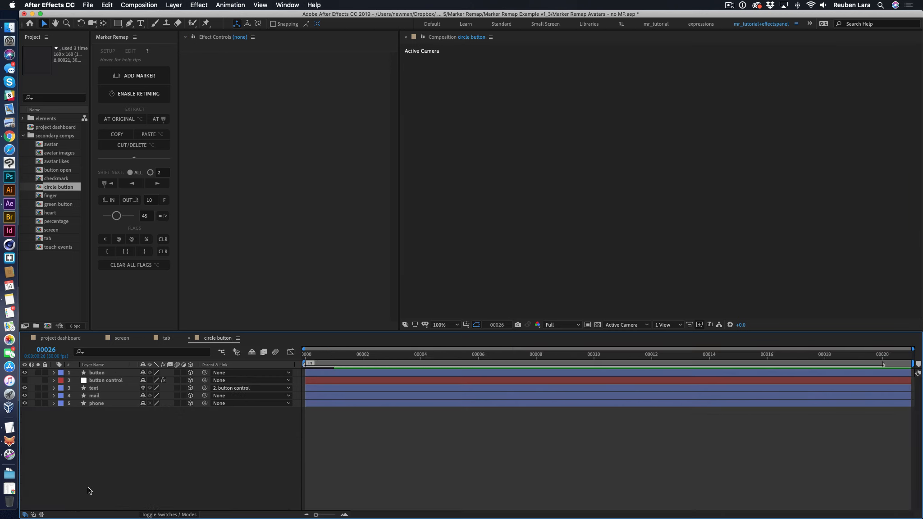
left_click_drag(305, 356, 896, 359)
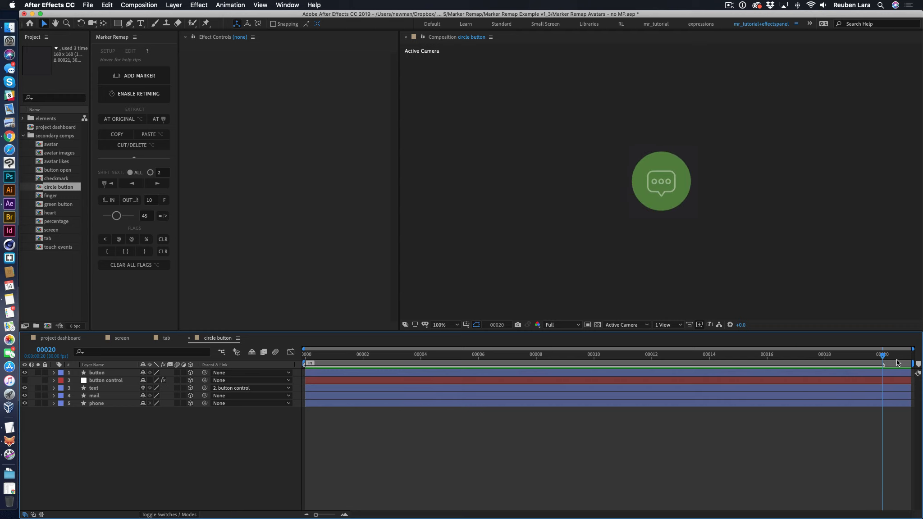
- Toggle the visibility of the text, mail and phone icon layers off and back on
left_click_drag(25, 388, 25, 405)
left_click(24, 395)
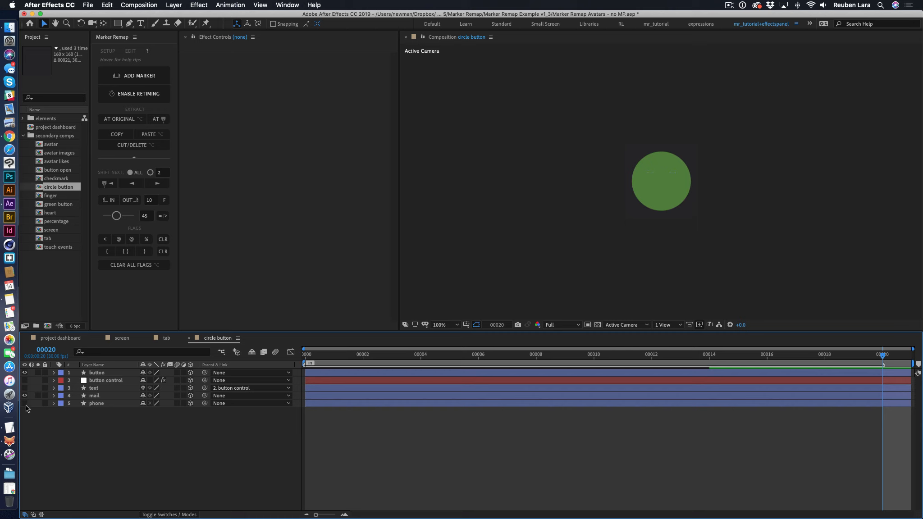
left_click(25, 388)
- Try the button control layer's icon index slider at 2 and set it to 3
left_click(106, 380)
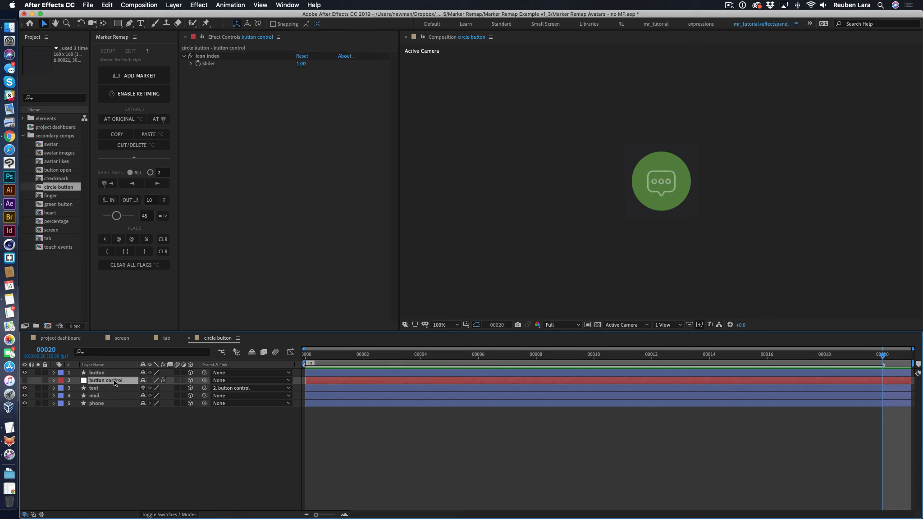
left_click(300, 64)
type("2")
key("Return")
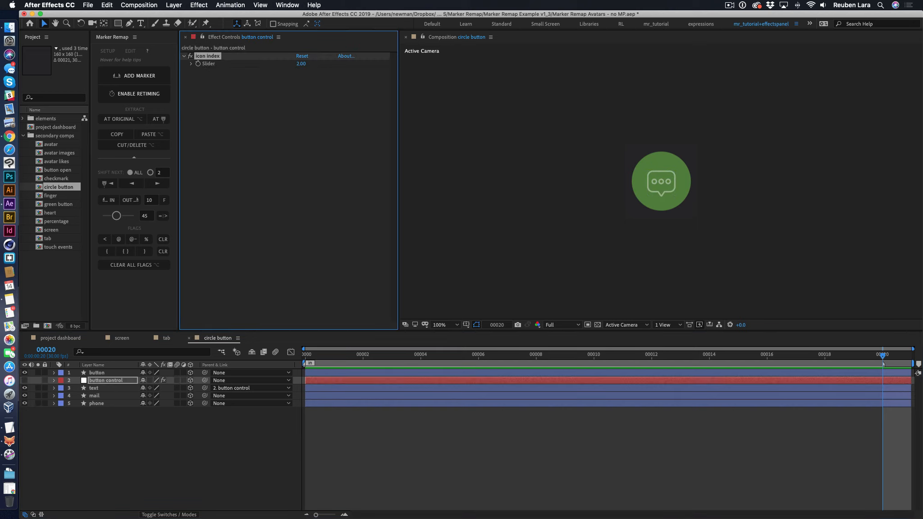
left_click(301, 64)
type("3")
key("Return")
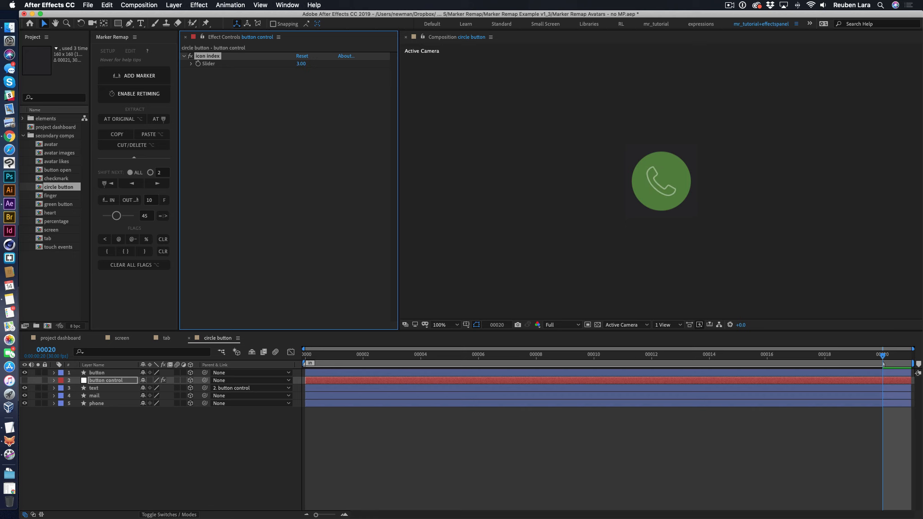
- Return to the tab composition, scrub to frame 123 and deselect the circle button layer
left_click(171, 341)
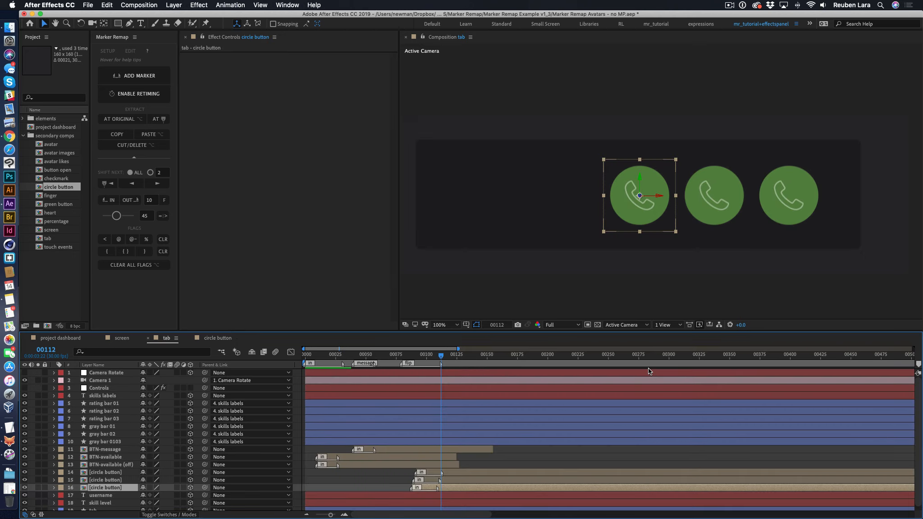
left_click_drag(420, 357, 453, 357)
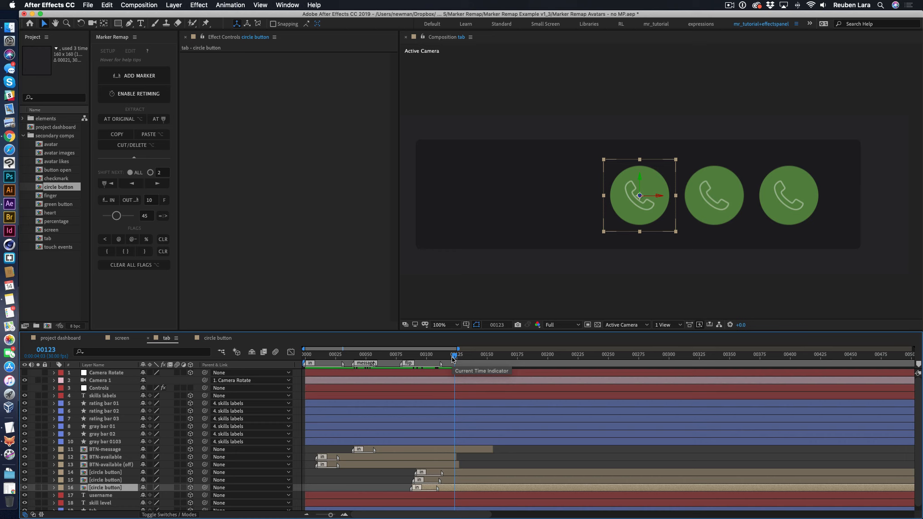
left_click(511, 464)
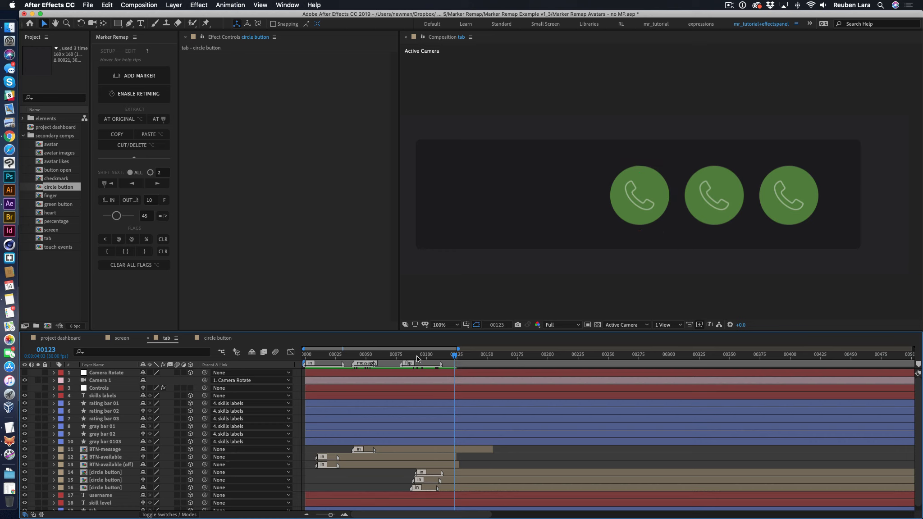
- Replay the tab composition from its start up to frame 76 and return to the screen composition
left_click_drag(417, 356, 308, 359)
key("space")
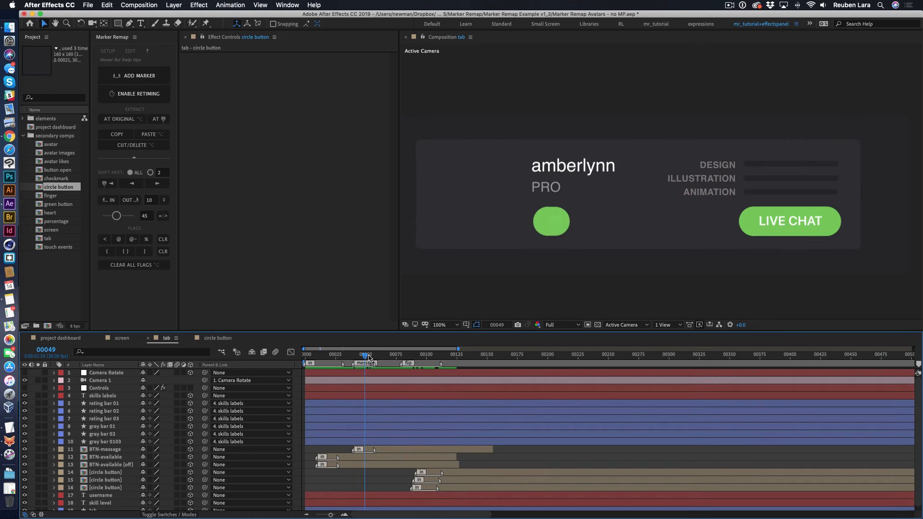
mouse_move(388, 356)
left_mouse_down()
mouse_move(442, 358)
mouse_move(396, 359)
left_mouse_up()
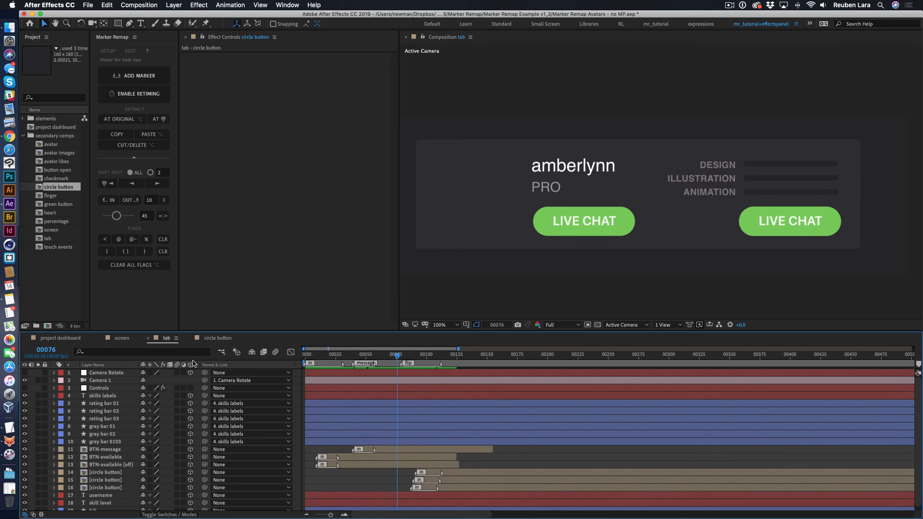
left_click(121, 339)
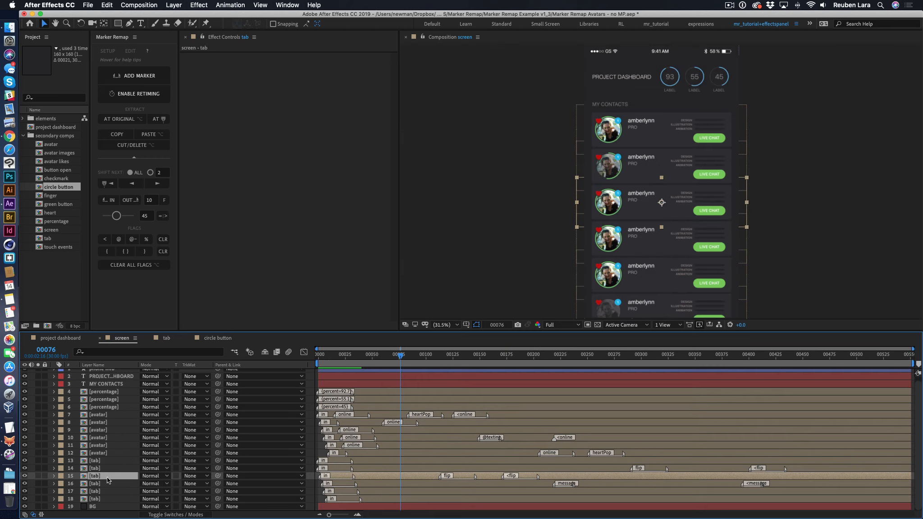
left_click_drag(399, 357, 453, 363)
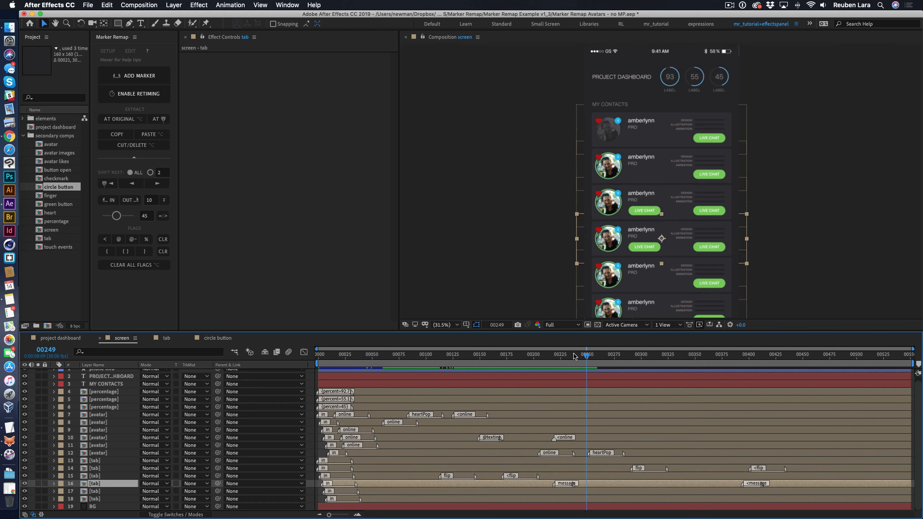
left_click_drag(574, 356, 473, 358)
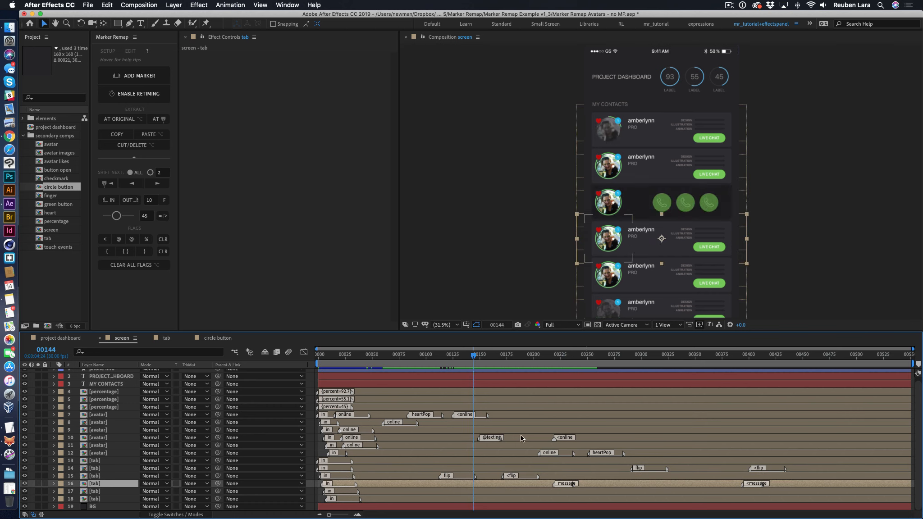
left_click(521, 438)
key("space")
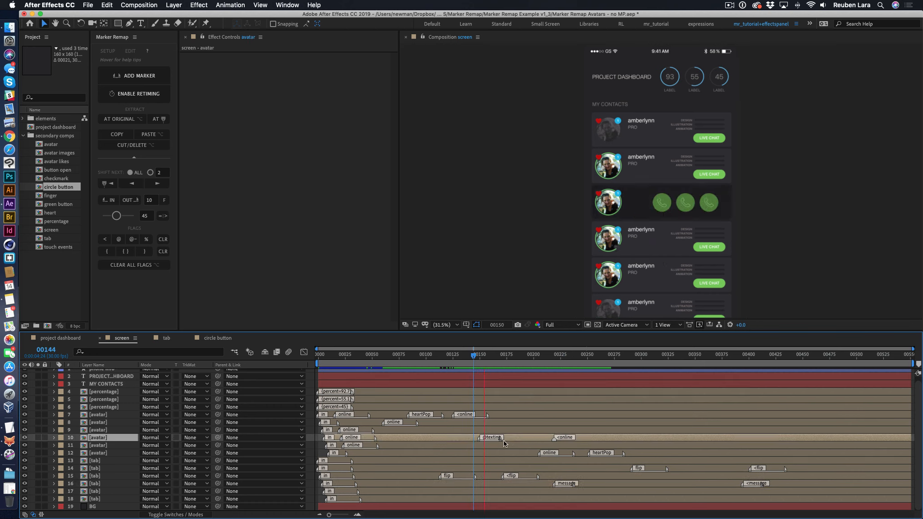
- At frame 161, clear the flag from avatar layer 10's texting marker and preview the animation from frame 149
left_click(492, 356)
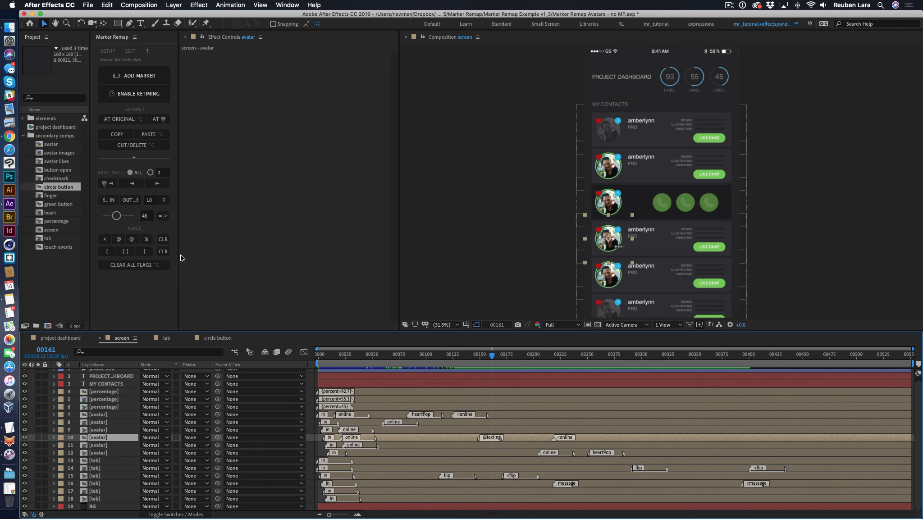
left_click(164, 244)
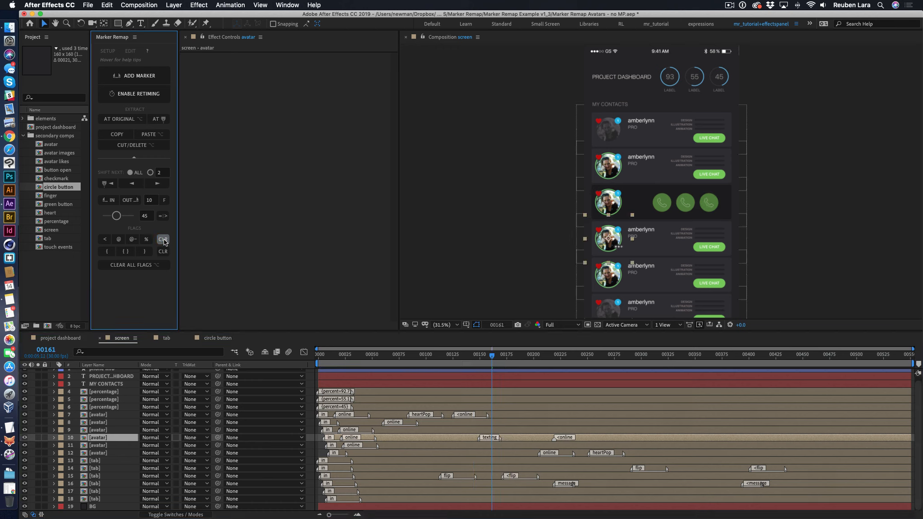
left_click_drag(500, 356, 478, 356)
key("space")
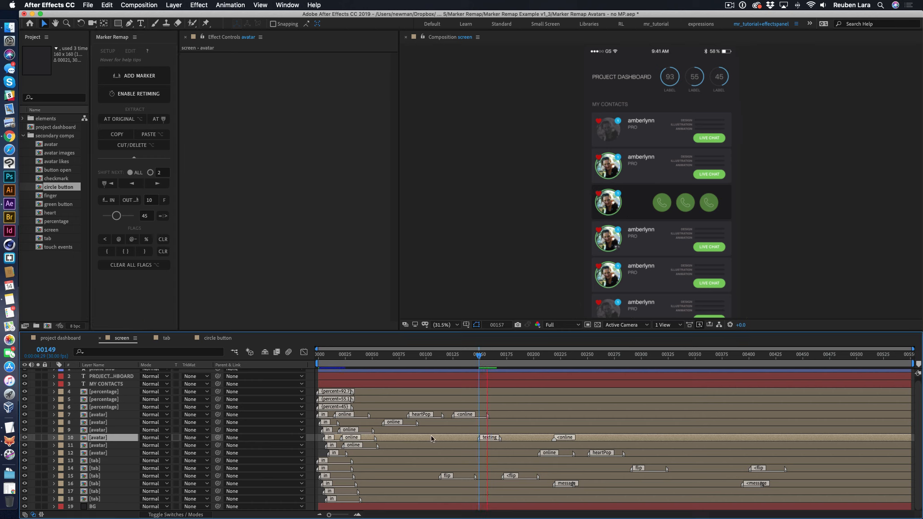
key("space")
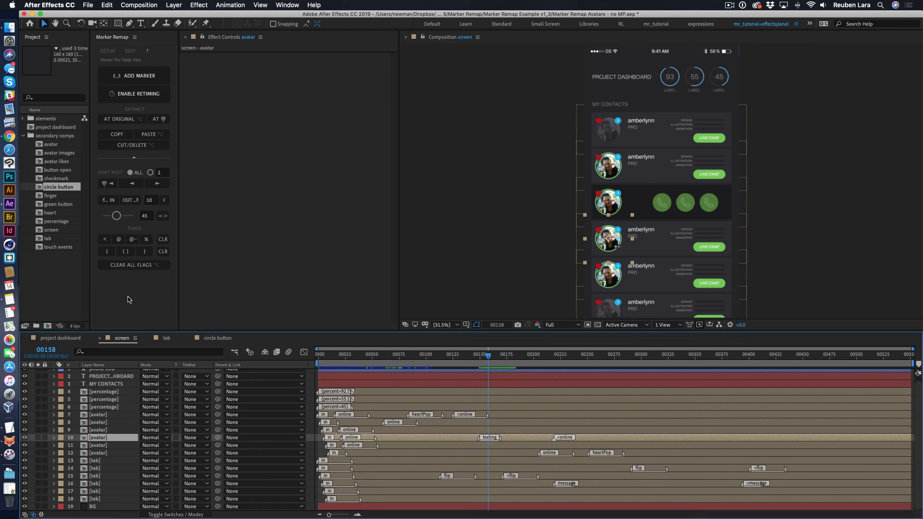
- Reapply the @ flag to avatar layer 10's texting marker and preview up to frame 258
left_click(119, 239)
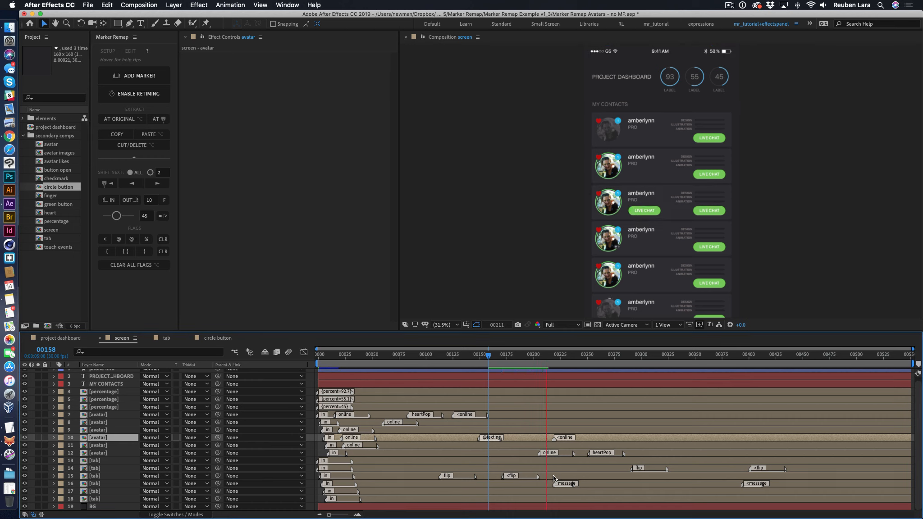
key("space")
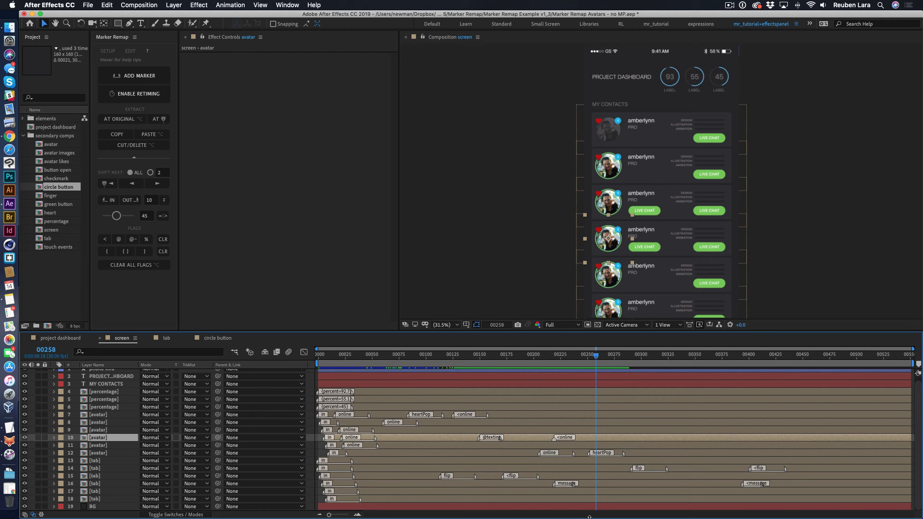
- Deselect the avatar layer, switch to Chrome to view the YouTube video on Master Properties, and return to After Effects
left_click(520, 235)
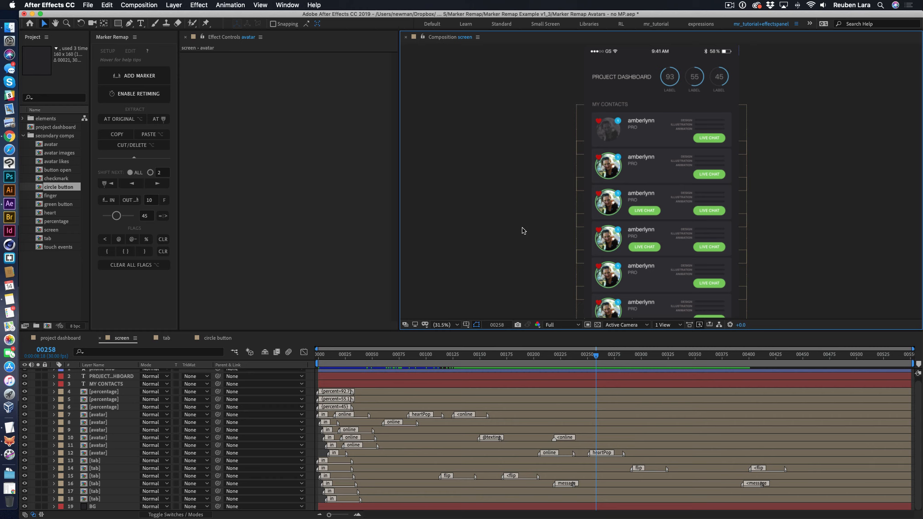
left_click(9, 137)
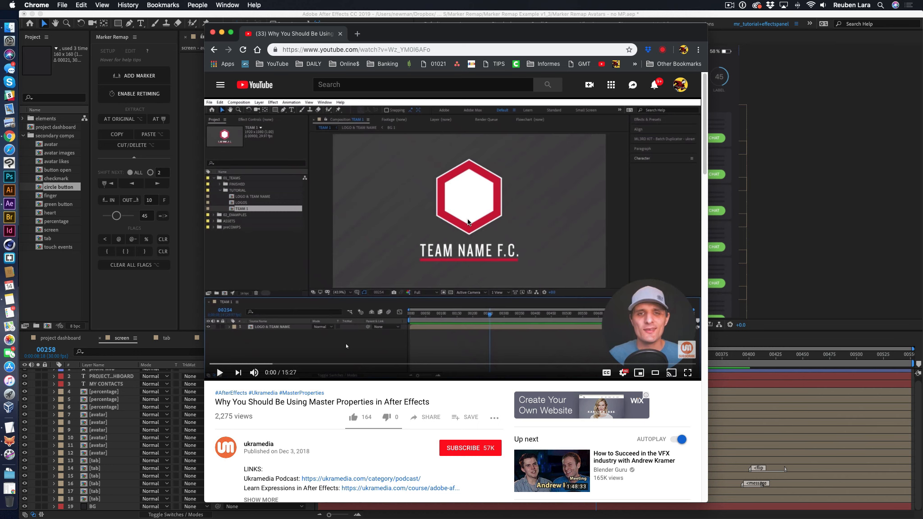
left_click(838, 262)
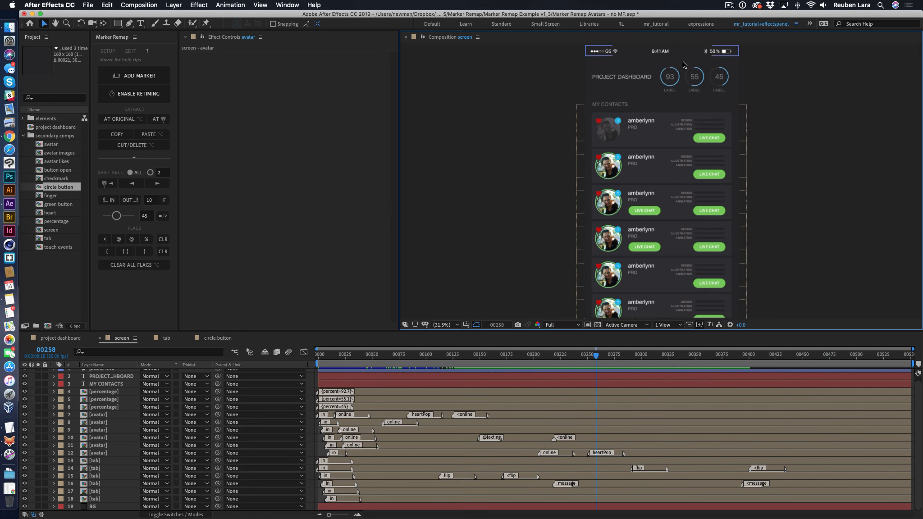
- Open the percentage composition from the first percentage layer, deselect its layers and go to frame 45
left_click(677, 80)
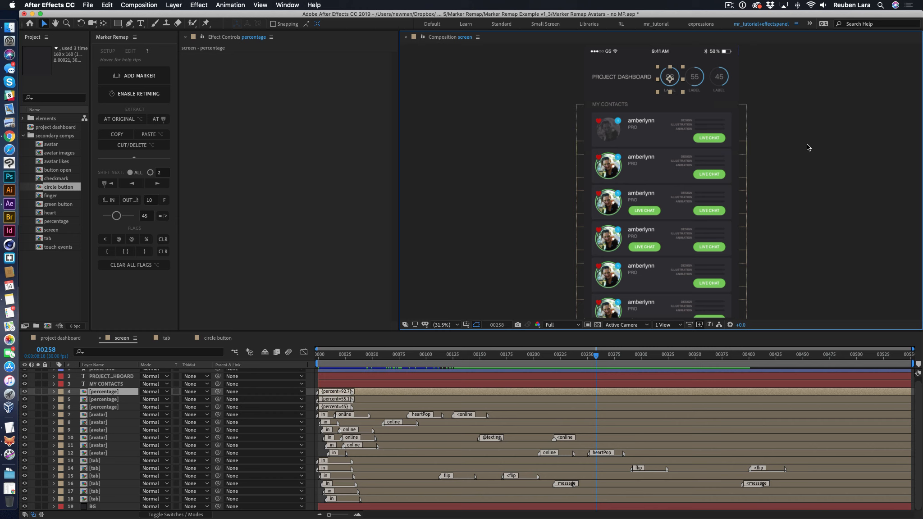
left_click(122, 394)
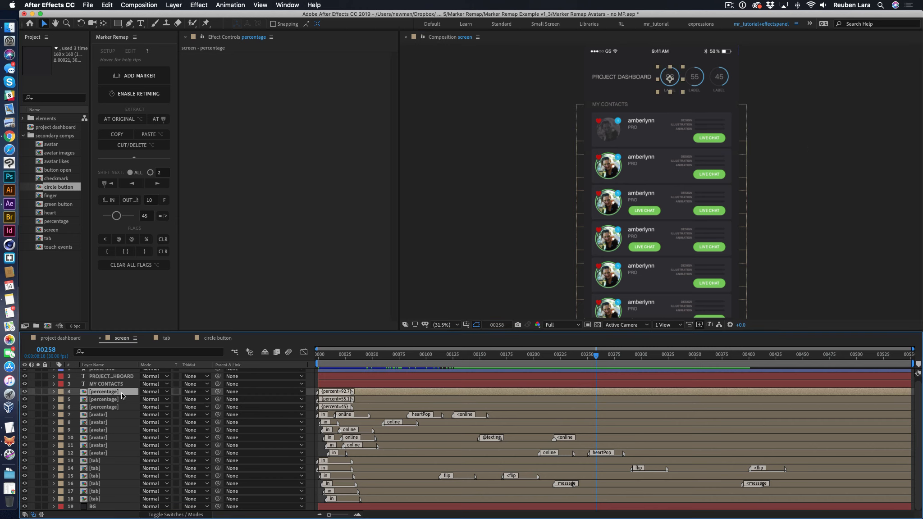
double_click(83, 394)
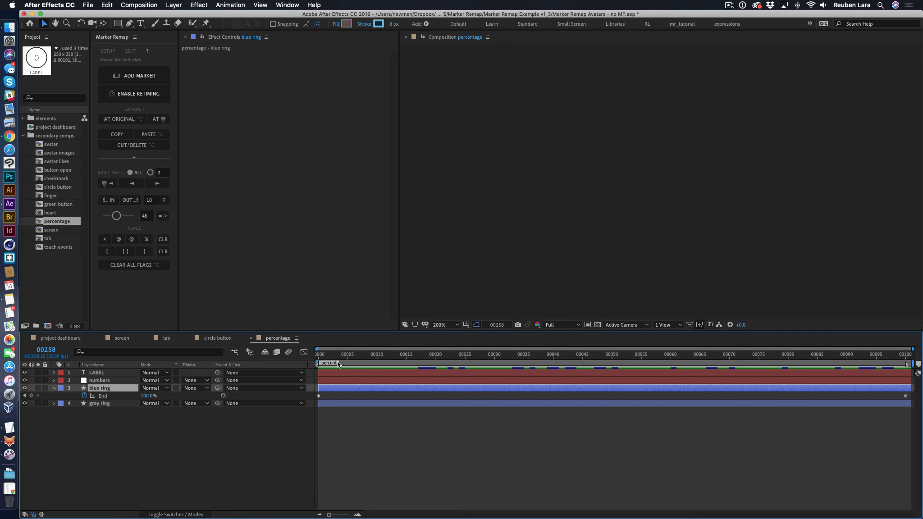
left_click(432, 440)
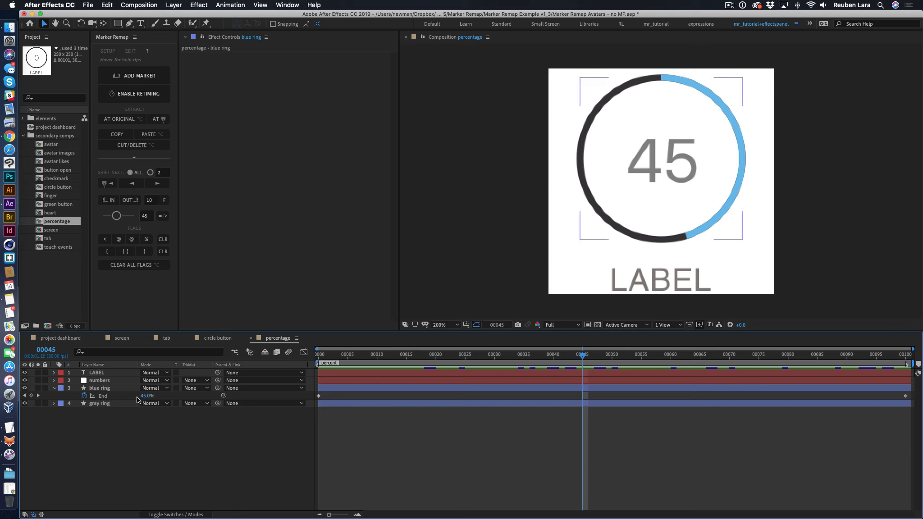
- Expand the LABEL layer's text properties and the blue ring's Ellipse 1 Stroke 1 properties
left_click(99, 373)
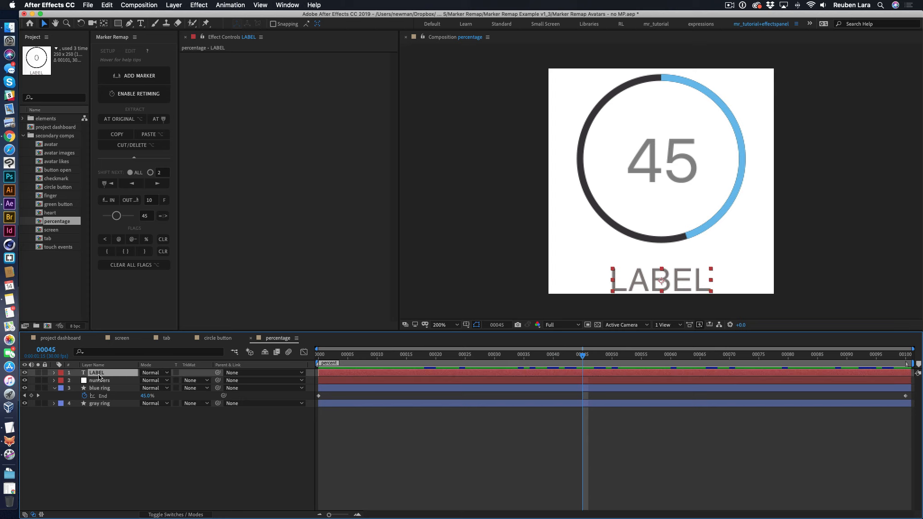
left_click(54, 373)
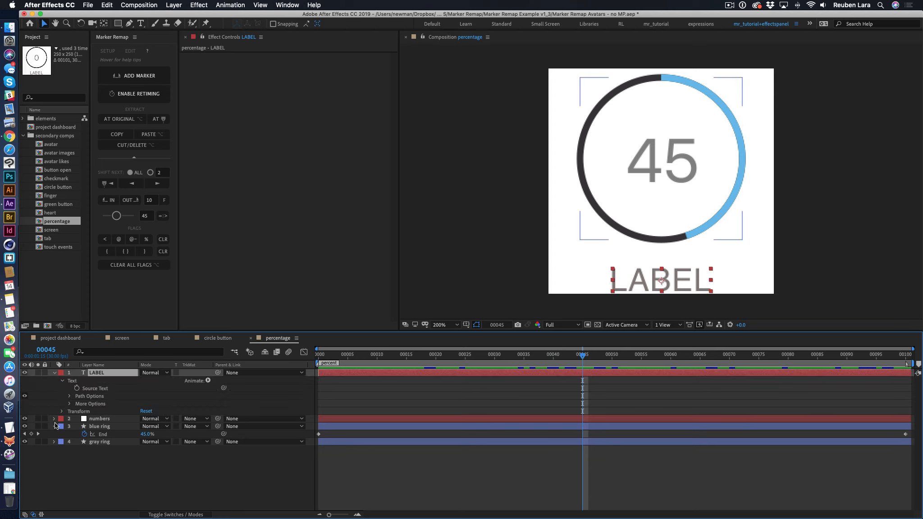
left_click(104, 431)
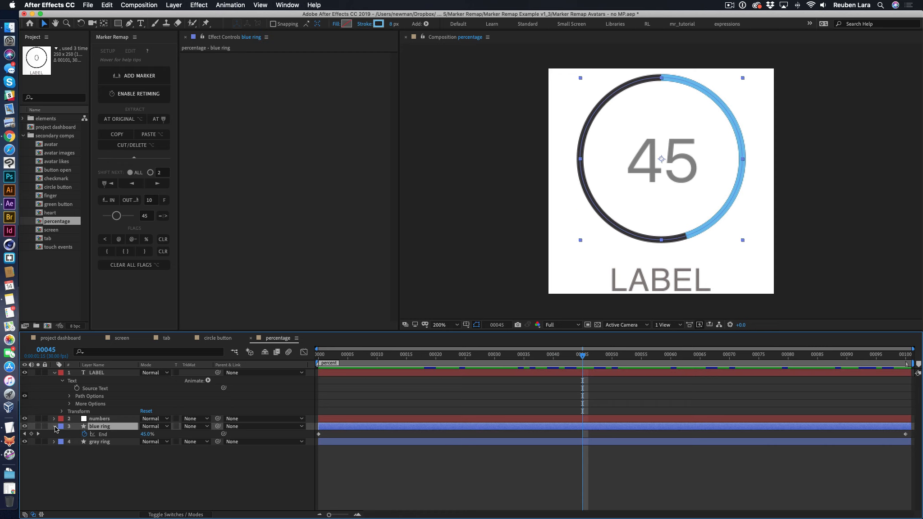
left_click(54, 427)
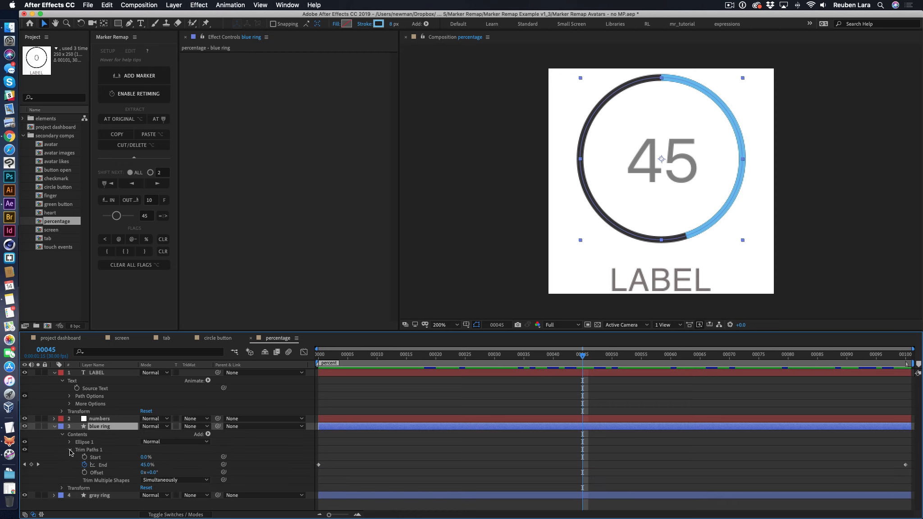
left_click(70, 449)
left_click(70, 442)
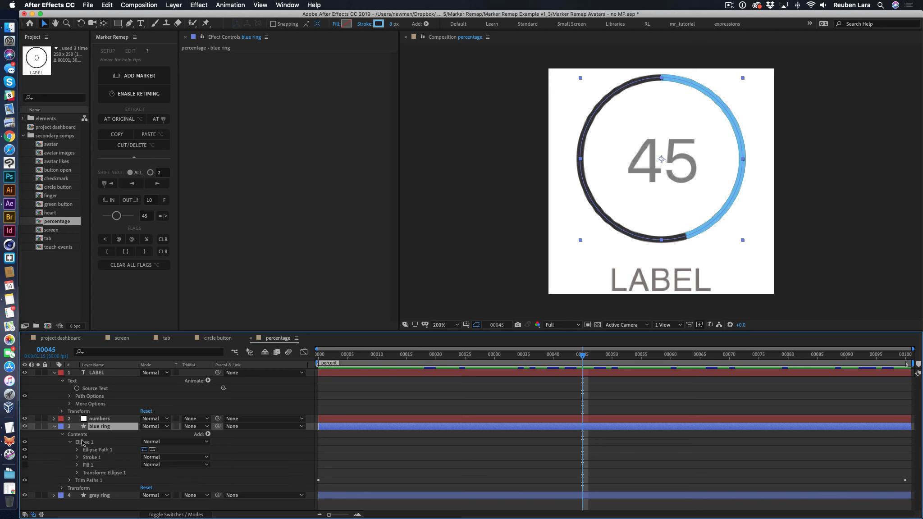
left_click(77, 457)
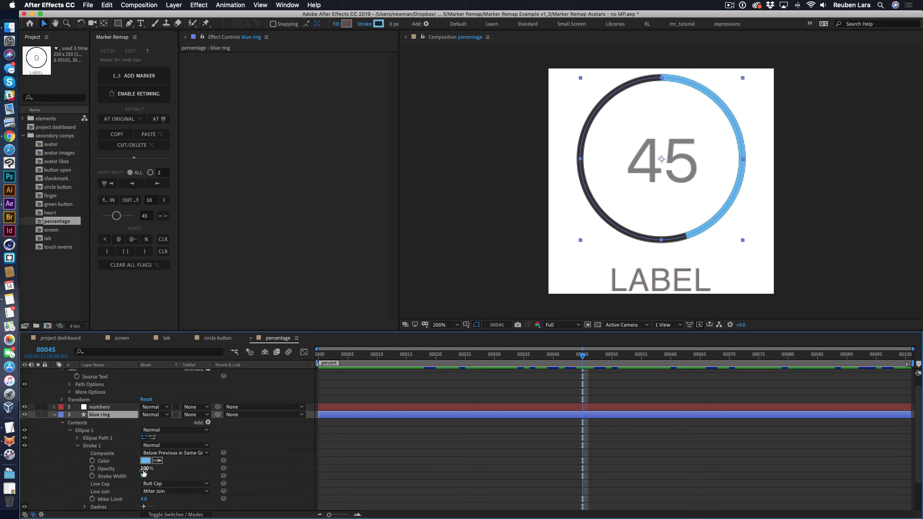
- Open Essential Graphics and set percentage as its master composition
left_click(293, 201)
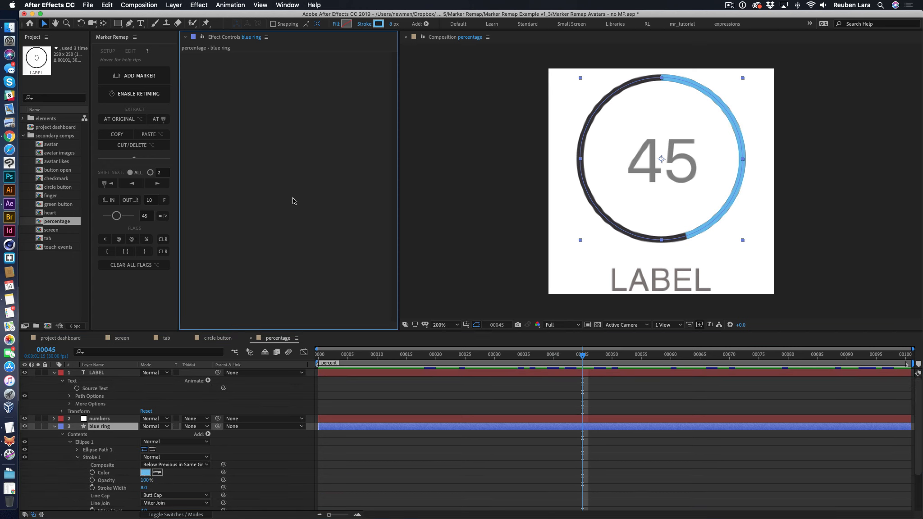
left_click(284, 5)
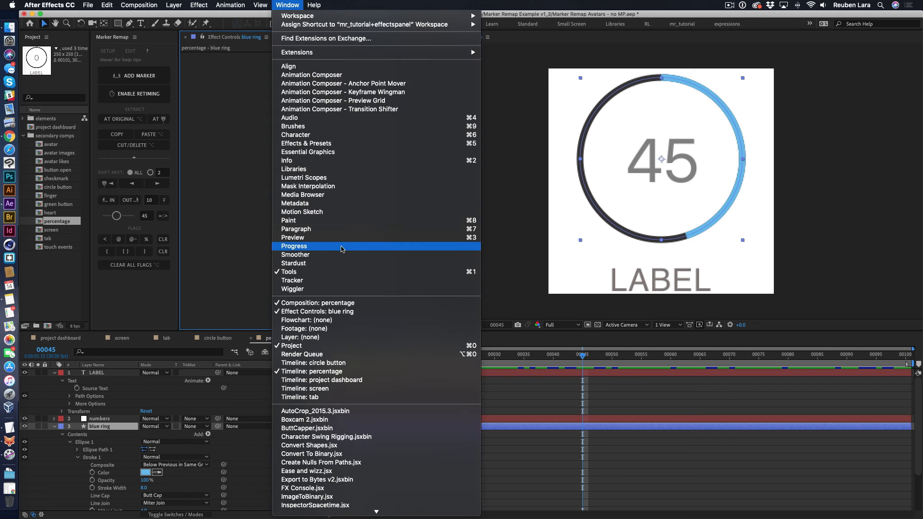
left_click(338, 153)
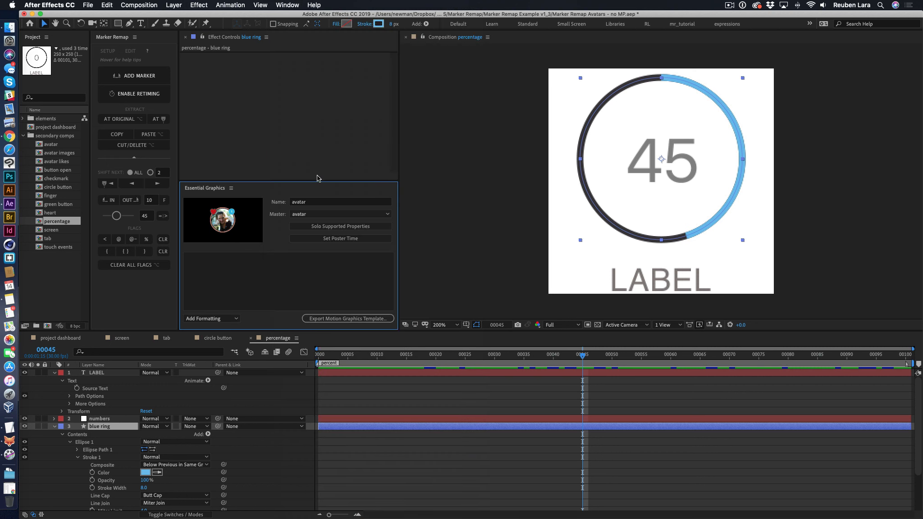
left_click(326, 215)
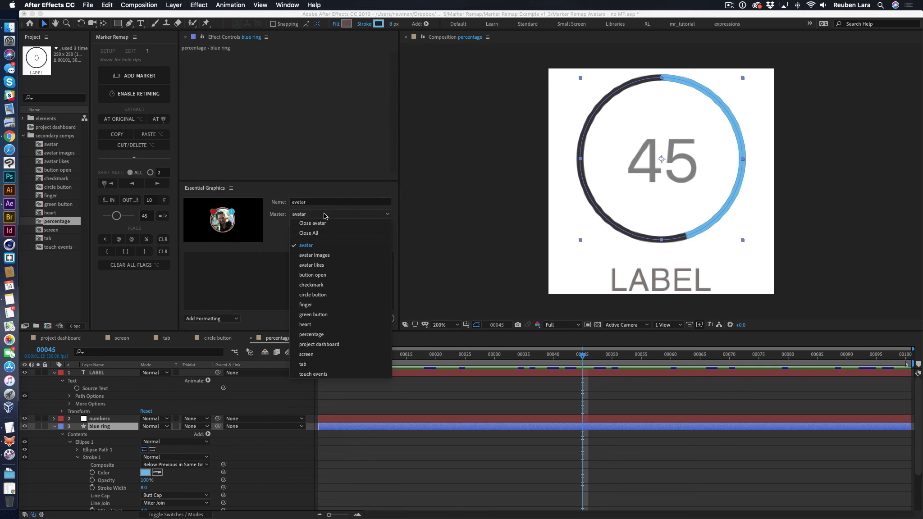
left_click(332, 334)
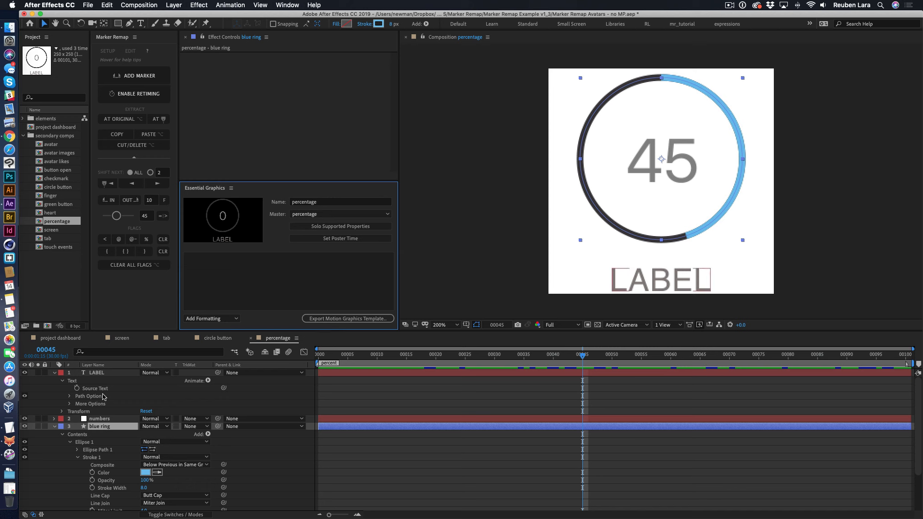
- Add the LABEL layer's Source Text to Essential Graphics and name it Percentage Label
left_click_drag(96, 389, 210, 271)
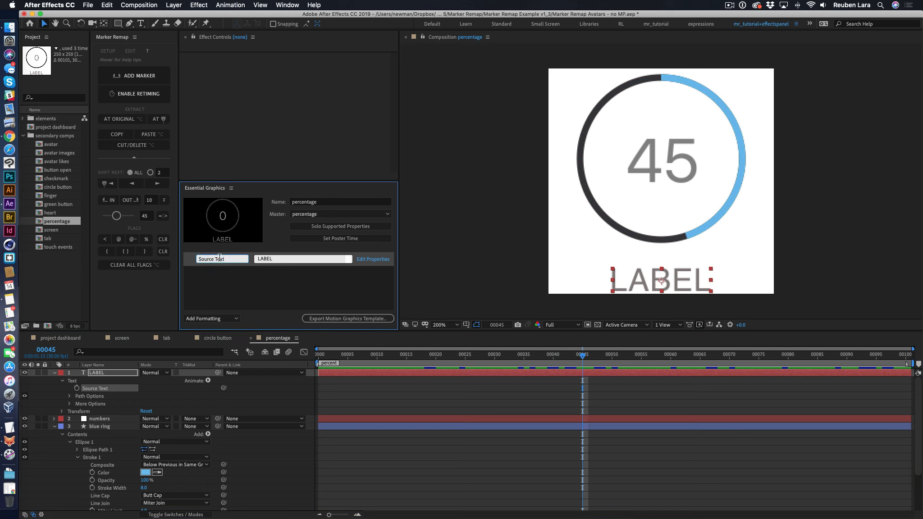
type("Percentage Label")
left_click(237, 293)
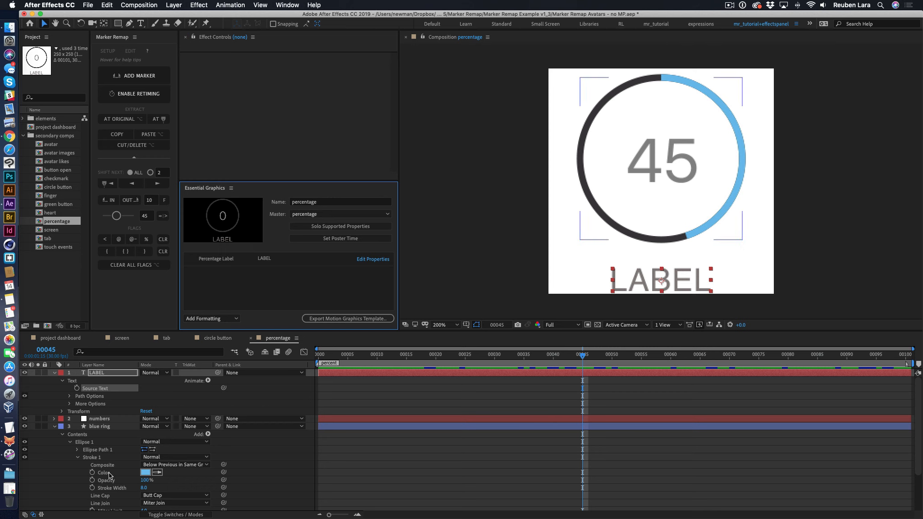
- Add the blue ring's Stroke 1 Color to Essential Graphics and name it Ring Color
mouse_move(108, 473)
left_mouse_down()
mouse_move(214, 305)
mouse_move(212, 289)
left_mouse_up()
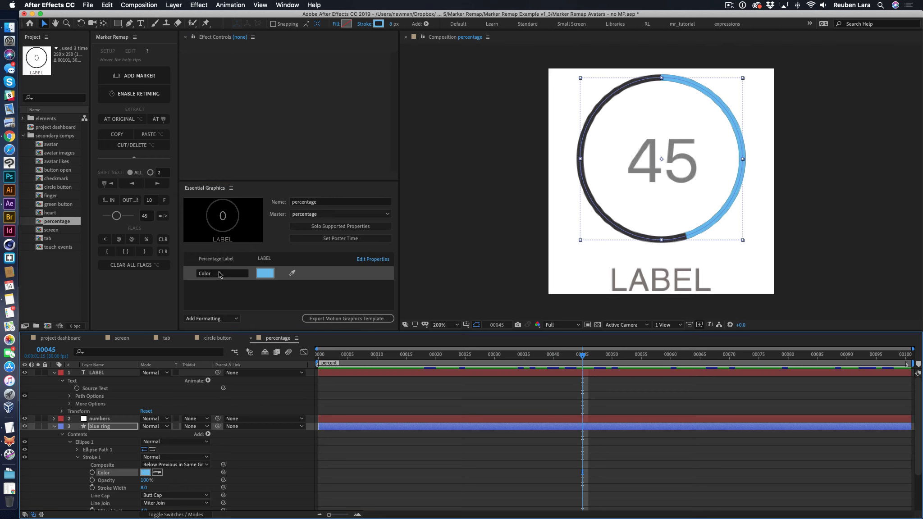
left_click(221, 274)
type("Ring")
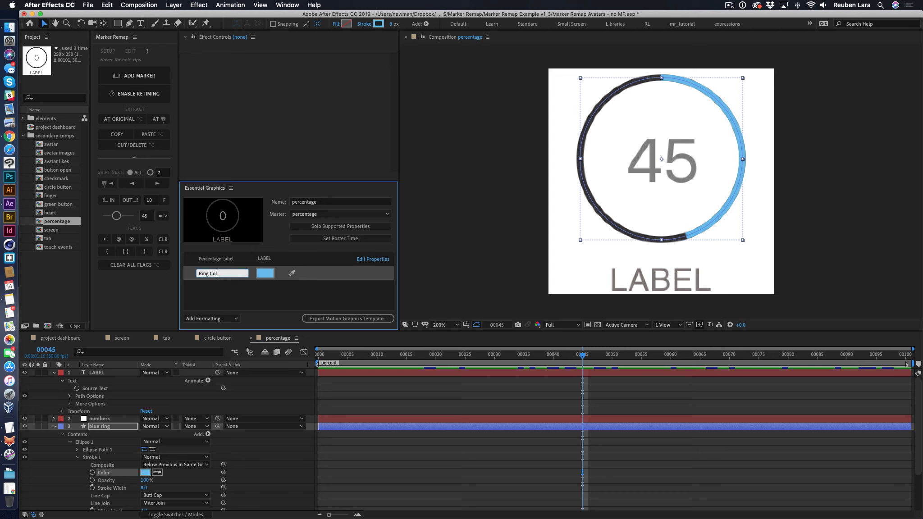
left_click(274, 297)
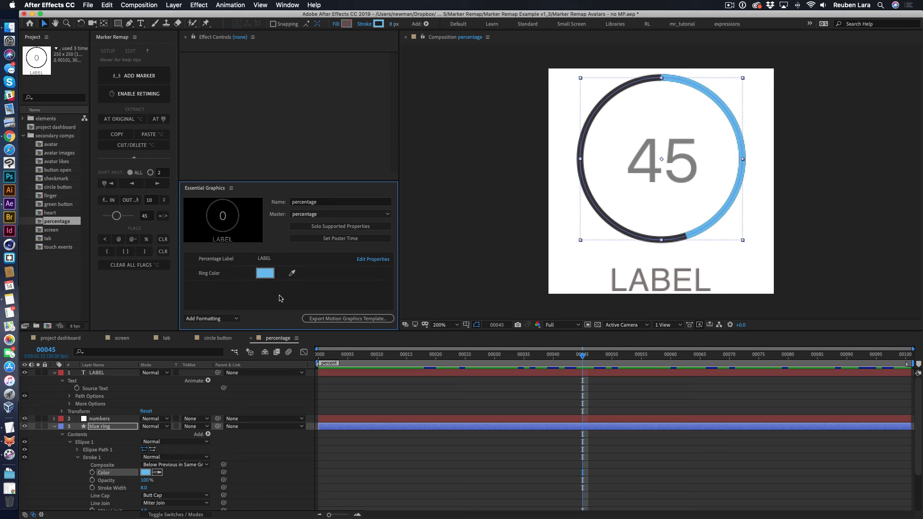
- Return to the screen composition, then collapse, select and expand the three percentage layers to list their Master Properties groups
left_click(127, 341)
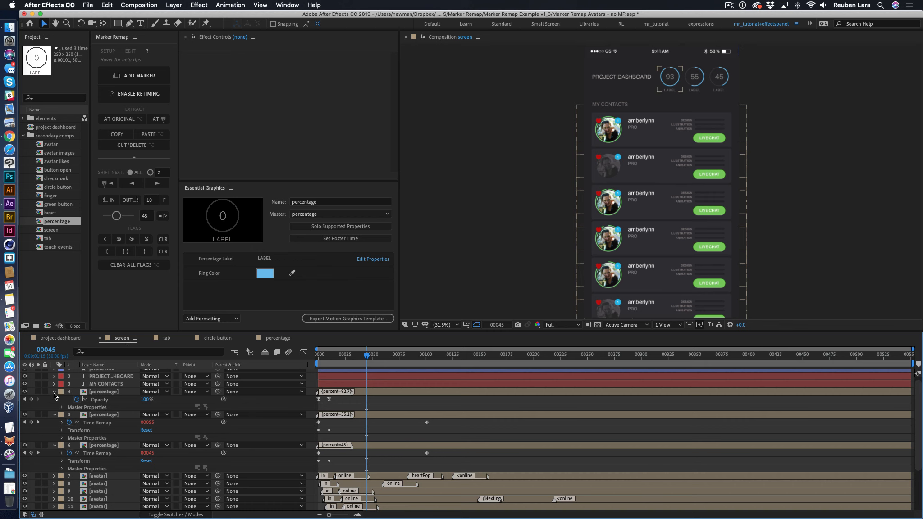
left_click(54, 392)
left_click(54, 399)
left_click(54, 407)
left_click(103, 392)
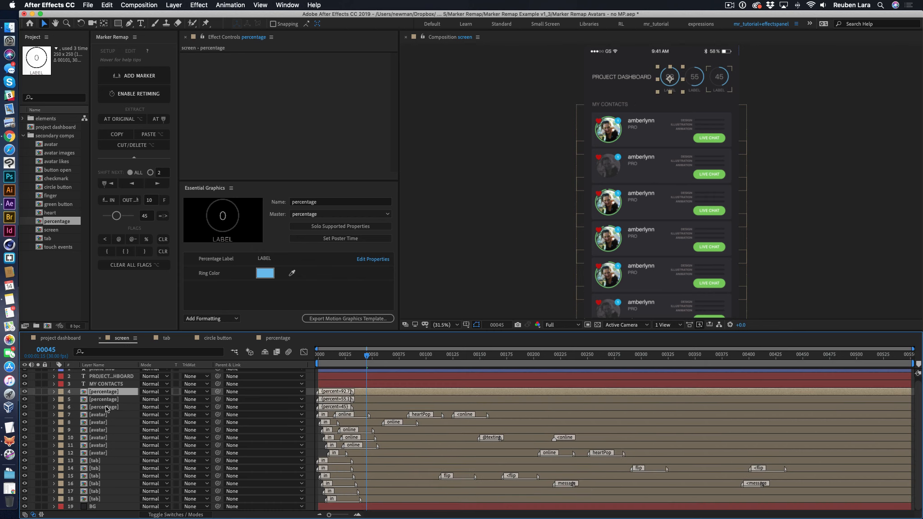
left_click(106, 407, "shift")
left_click(53, 392)
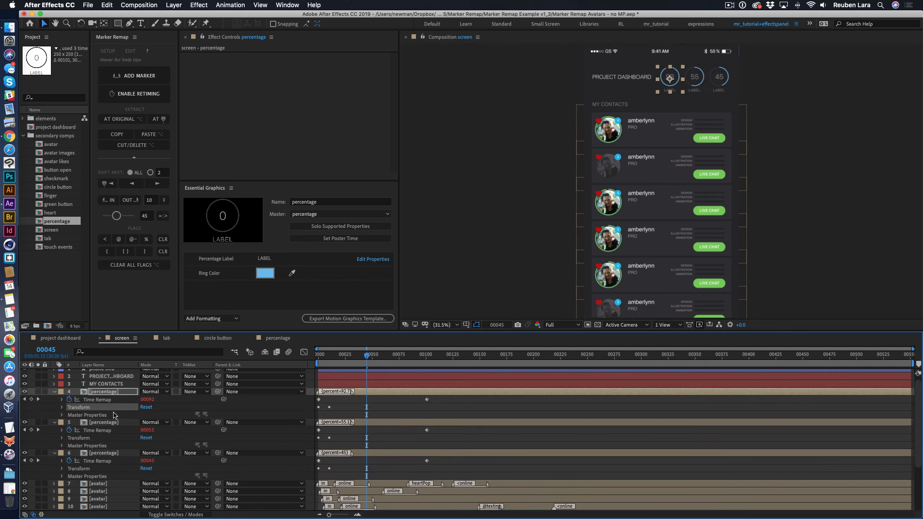
- Expand layer 4's Master Properties and set the first percentage ring's Percentage Label to FEEDBACK
left_click(62, 415)
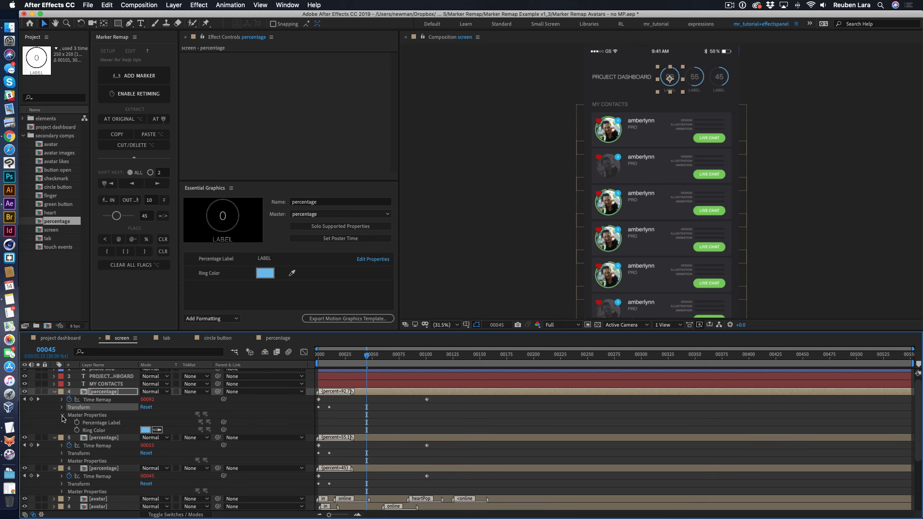
left_click(107, 426)
right_click(100, 426)
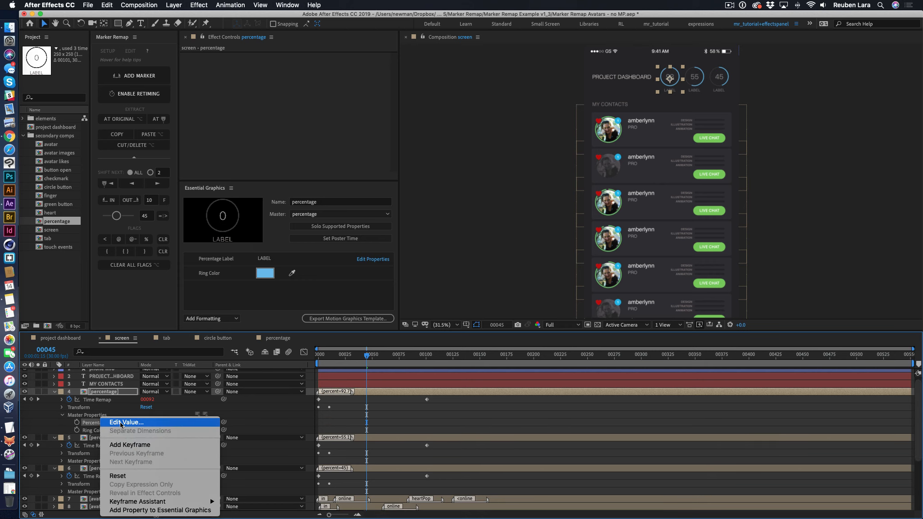
left_click(120, 421)
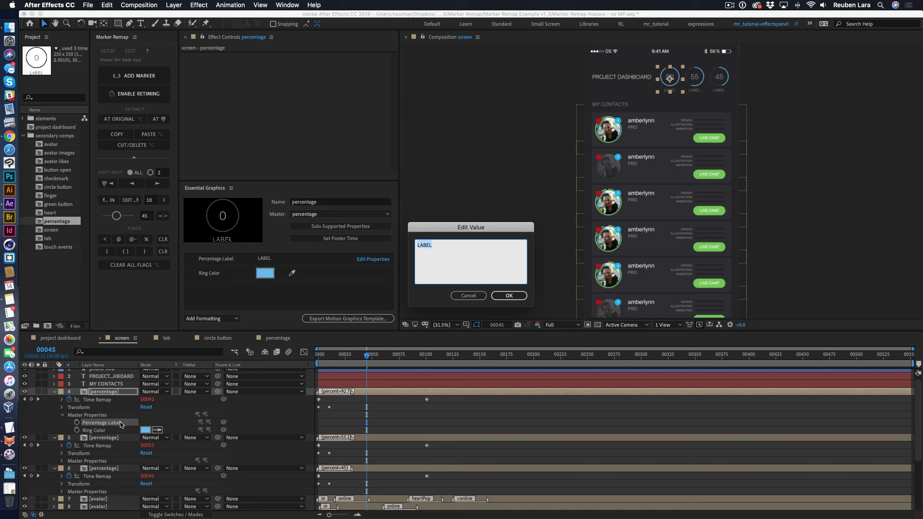
type("FEEDBACK")
left_click(506, 296)
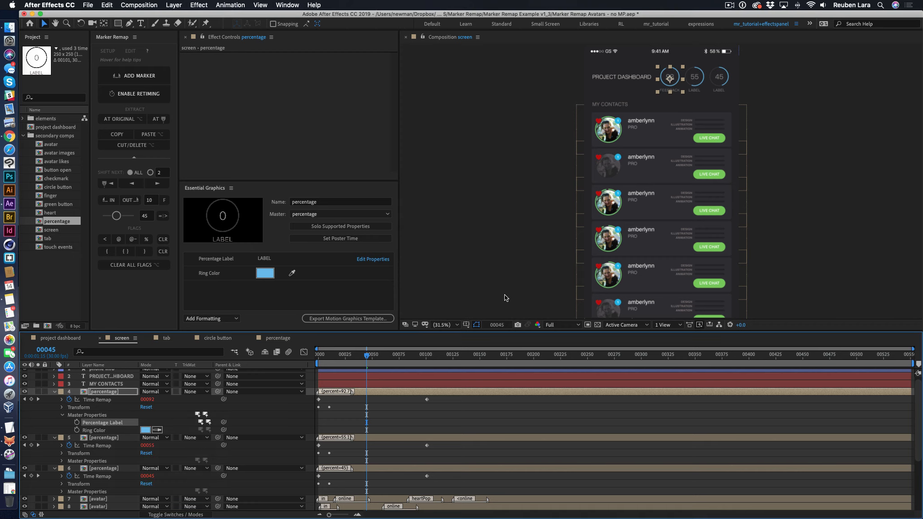
- Expand layer 5's Master Properties and set the second percentage ring's Percentage Label to JOBS
left_click(63, 462)
left_click(63, 462)
right_click(97, 469)
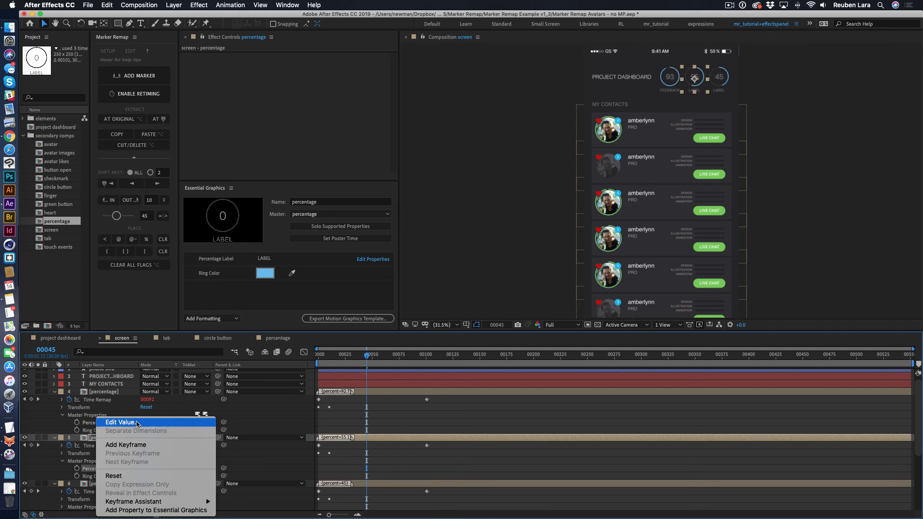
left_click(136, 424)
type("JOBS")
key("Return")
- Expand layer 6's Master Properties and set the third percentage ring's Percentage Label to COMPLETED
scroll(108, 493, "down", 1)
left_click(101, 478)
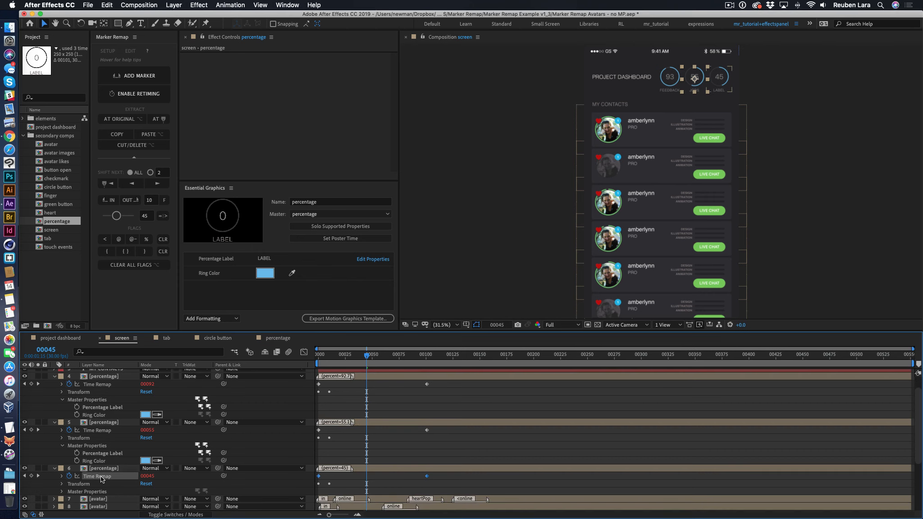
right_click(101, 478)
left_click(61, 495)
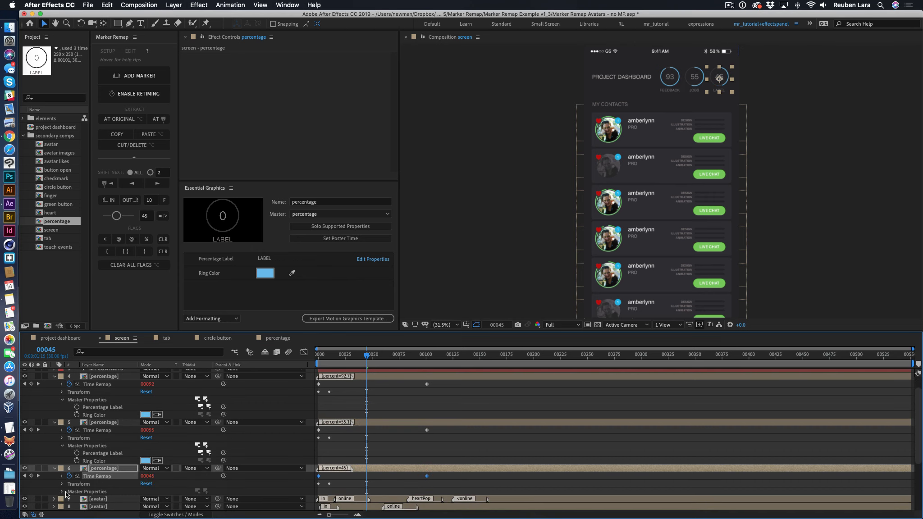
left_click(62, 491)
scroll(108, 489, "down", 1)
right_click(100, 485)
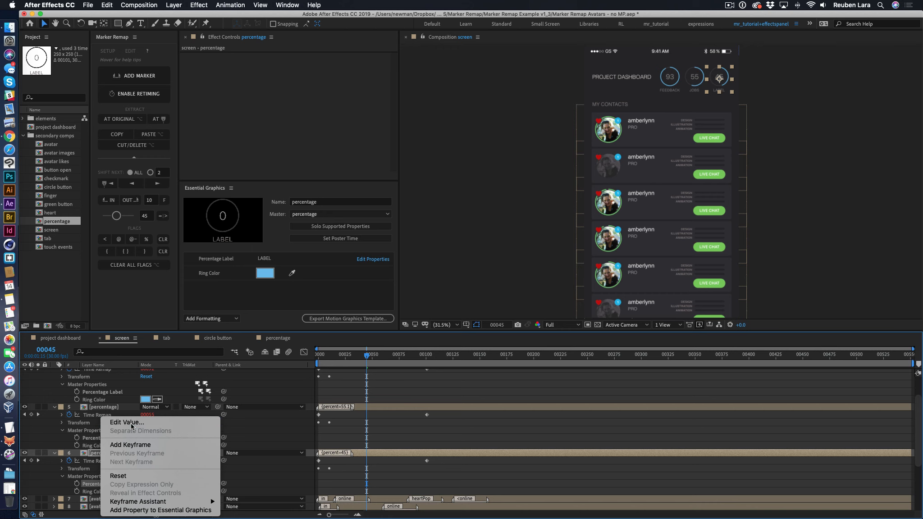
left_click(127, 423)
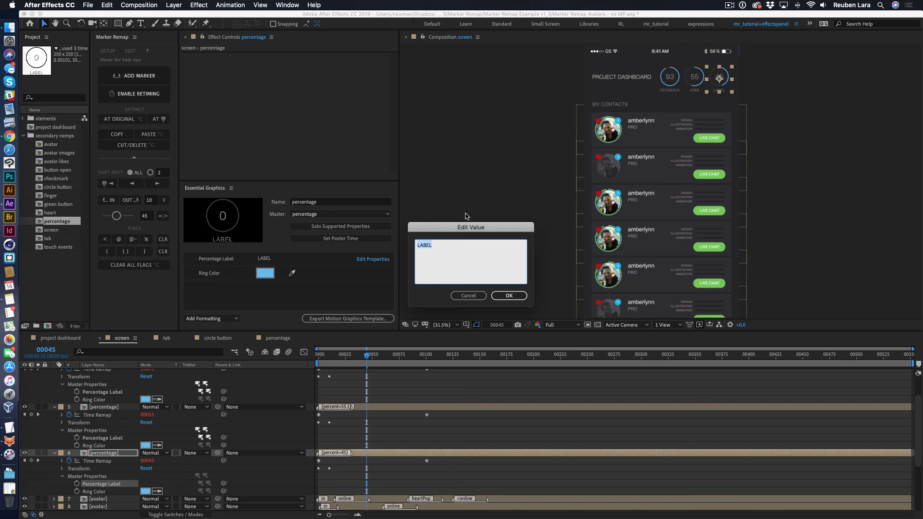
type("COMPLETED")
left_click(509, 295)
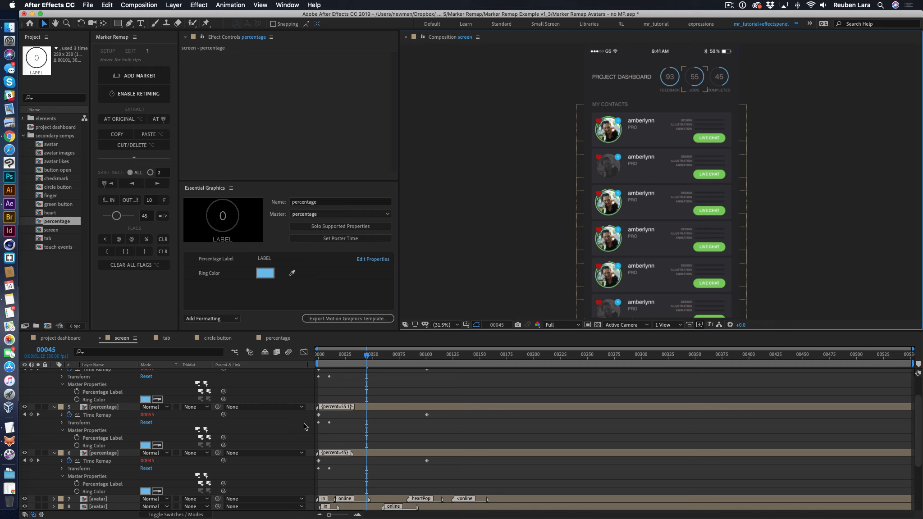
- Change the Ring Color of the JOBS percentage layer to green
left_click(145, 445)
left_click(860, 366)
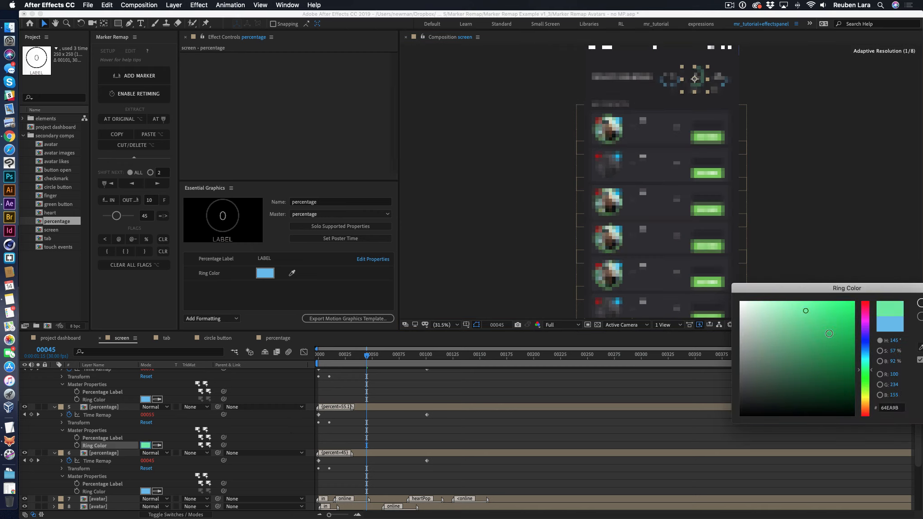
key("Return")
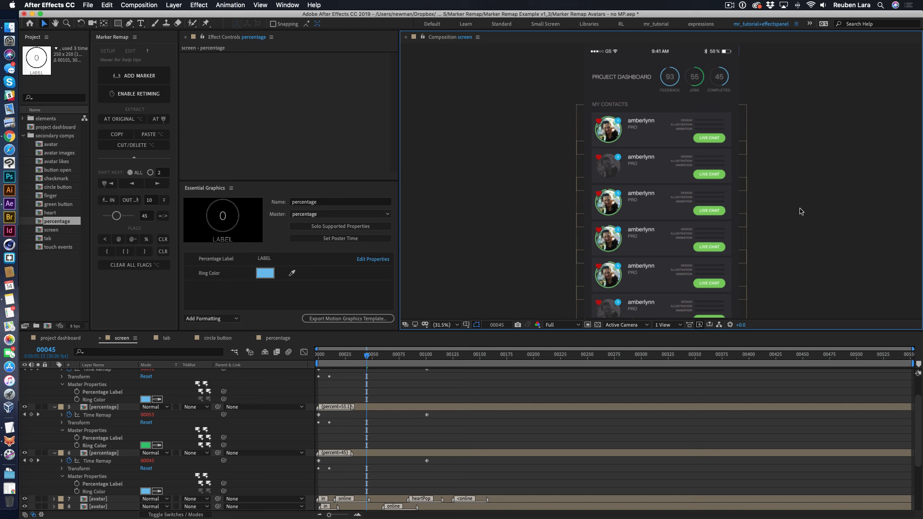
- Go to frame 160, open the flipped tab's composition from layer 15, and open its circle button composition
left_click_drag(388, 359, 490, 357)
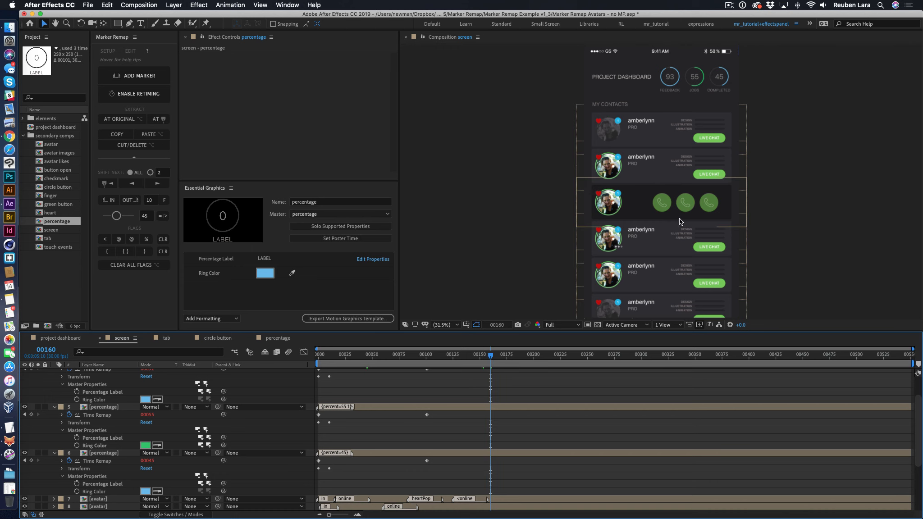
scroll(92, 479, "down", 5)
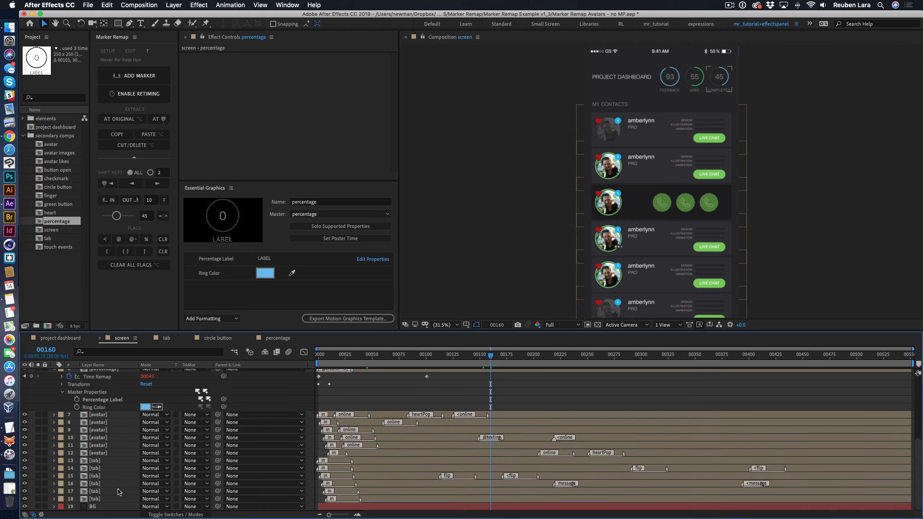
double_click(92, 478)
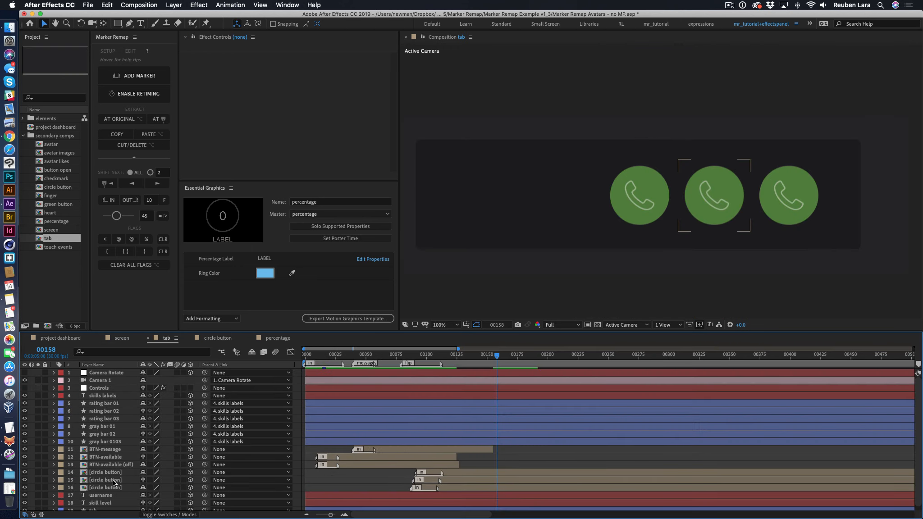
left_click(110, 473)
double_click(84, 476)
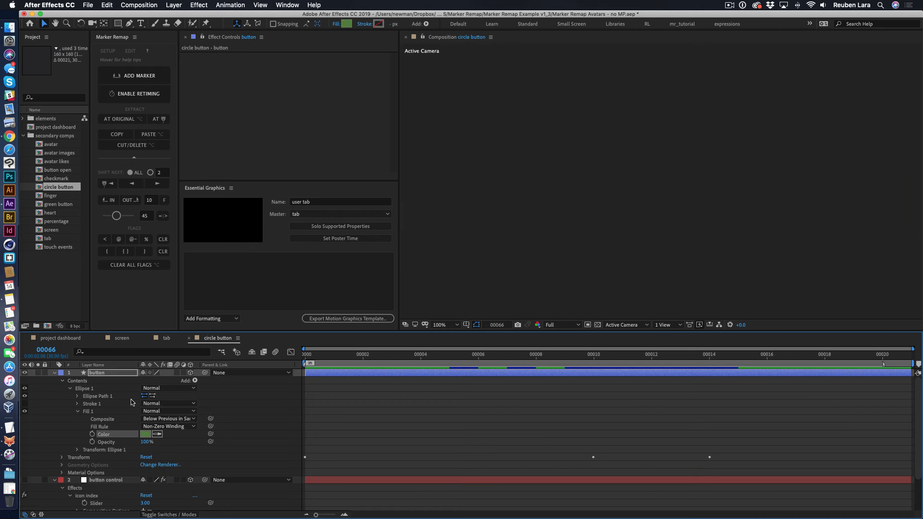
- Collapse the circle button composition's layers and make circle button the Essential Graphics master composition
left_click(54, 374)
left_click(55, 381)
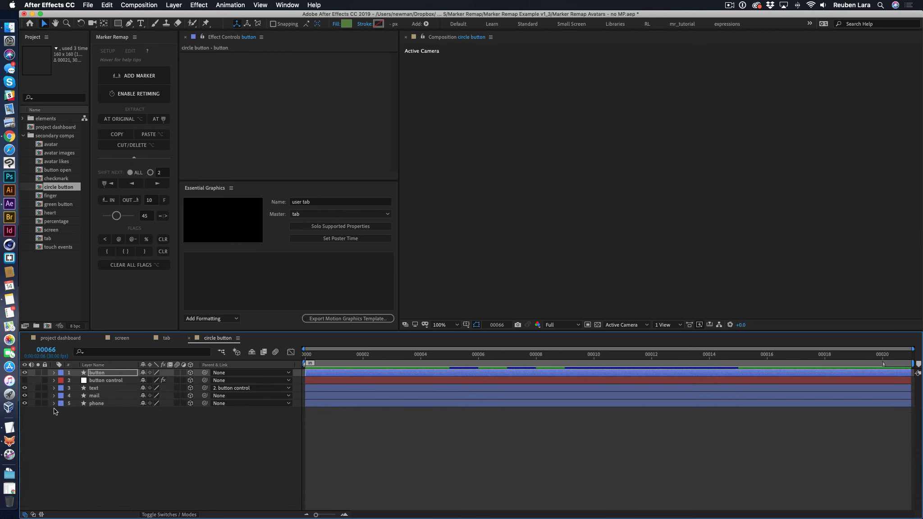
left_click(56, 414)
left_click(344, 215)
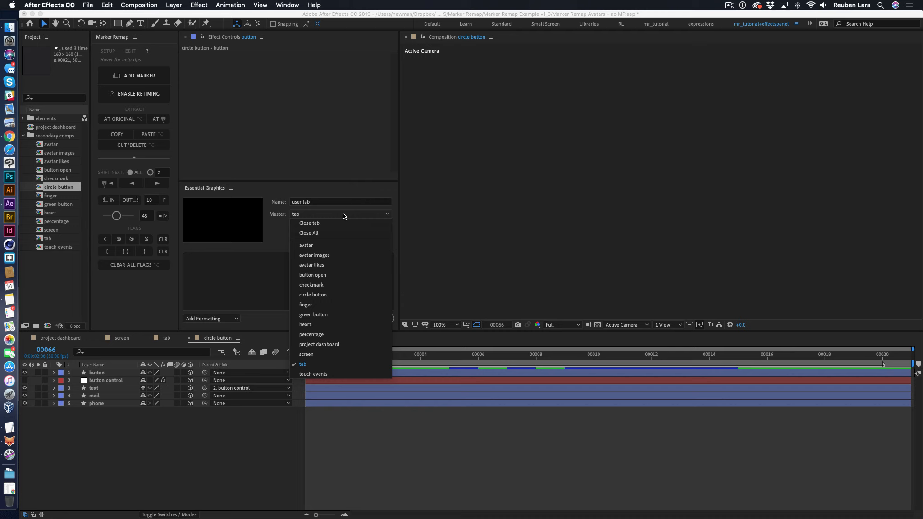
left_click(333, 295)
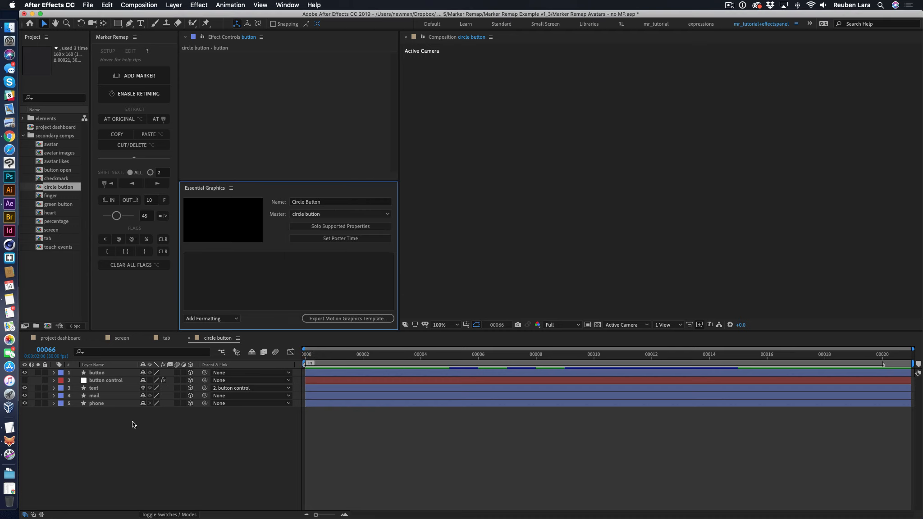
- Add the button control layer's icon index Slider to Essential Graphics and name it Image icon
left_click(55, 380)
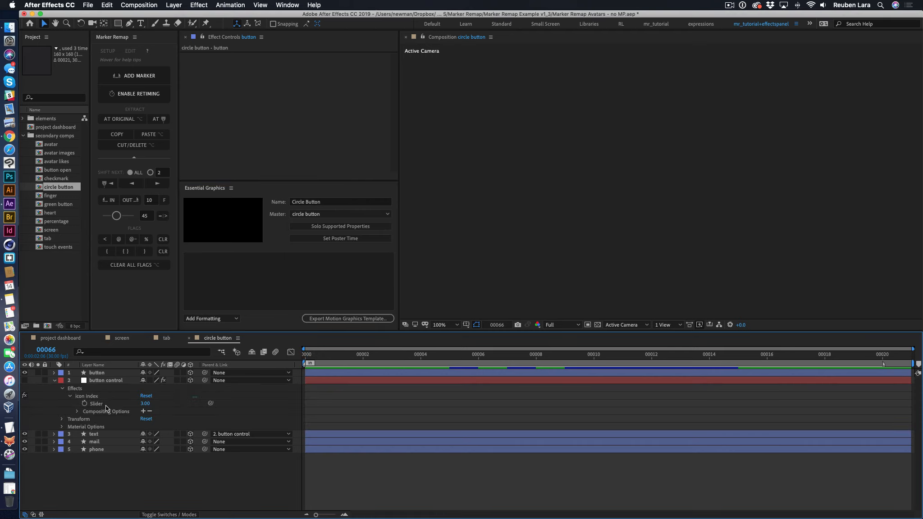
left_click_drag(97, 404, 219, 266)
key("BackSpace")
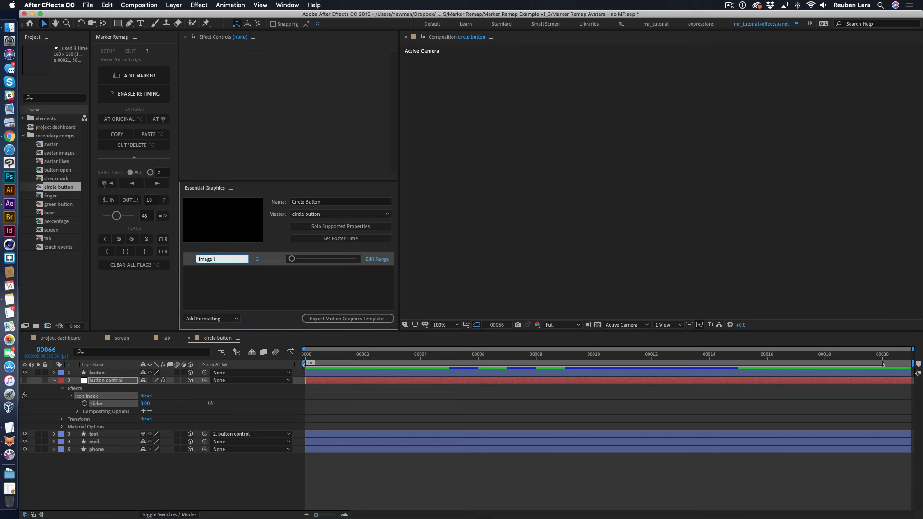
key("Return")
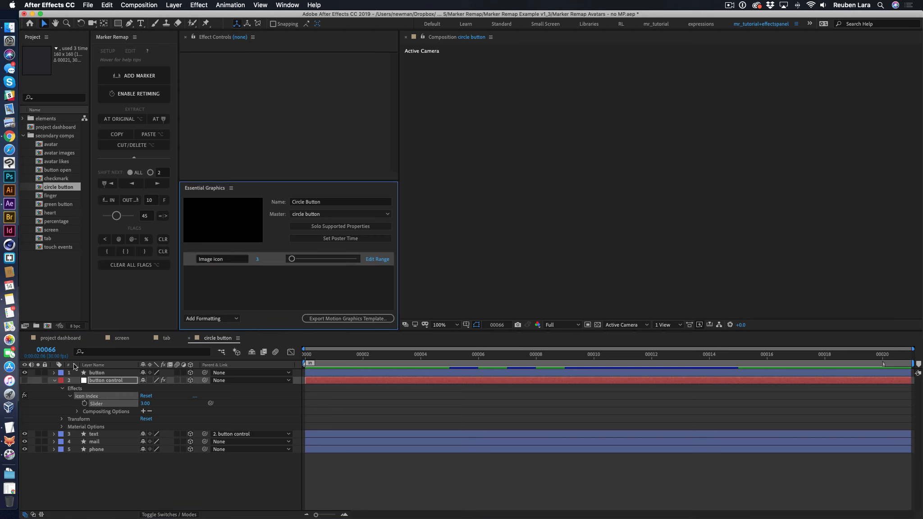
- Add the button layer's Fill 1 Color to Essential Graphics and name it Button color
left_click(54, 373)
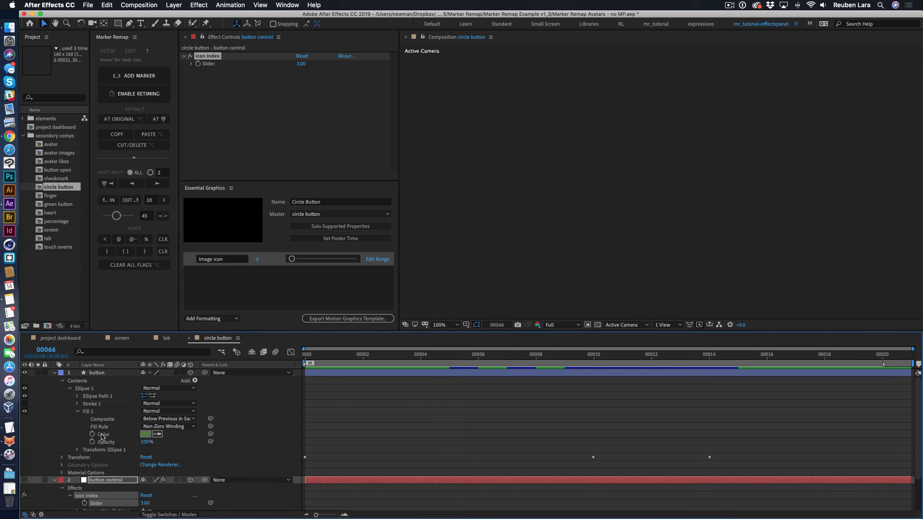
left_click_drag(103, 435, 222, 275)
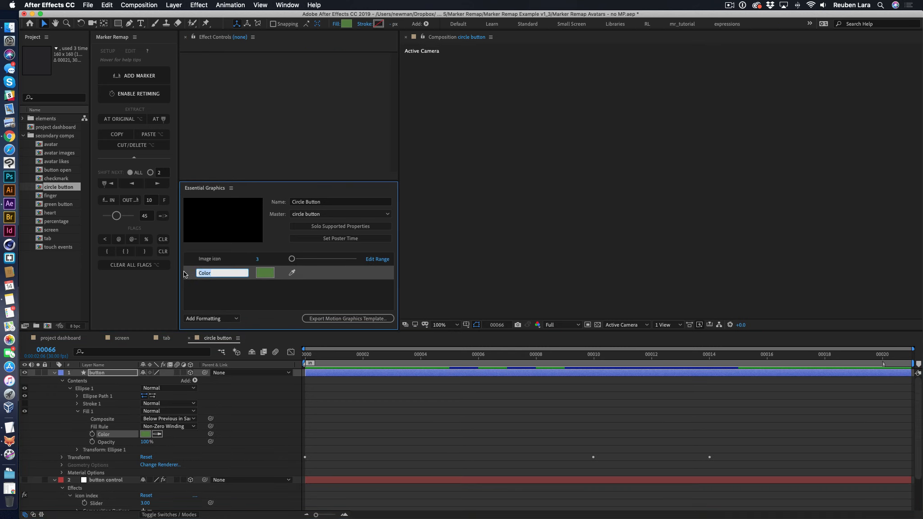
type("Button color")
key("Return")
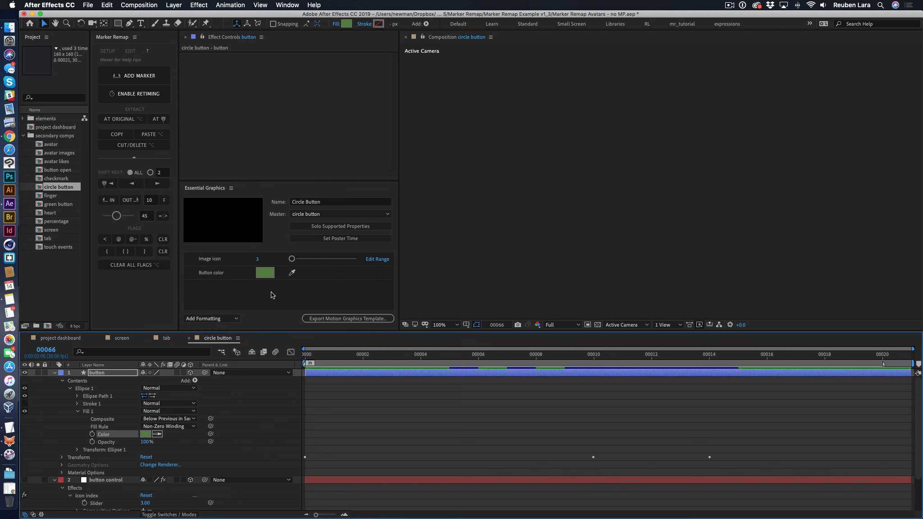
- Return to the tab composition, expand the three circle button layers, and reveal layer 14's Master Properties
left_click(168, 339)
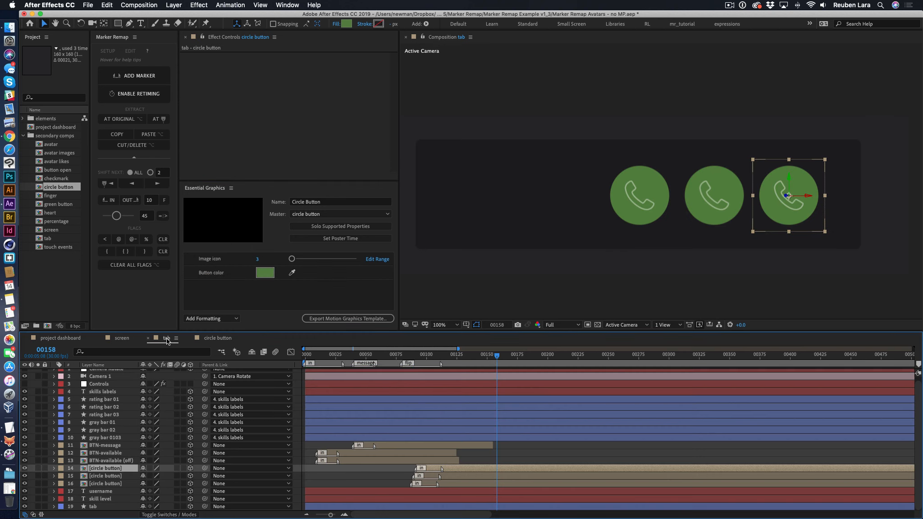
left_click(112, 485, "shift")
left_click(58, 469)
left_click(51, 470)
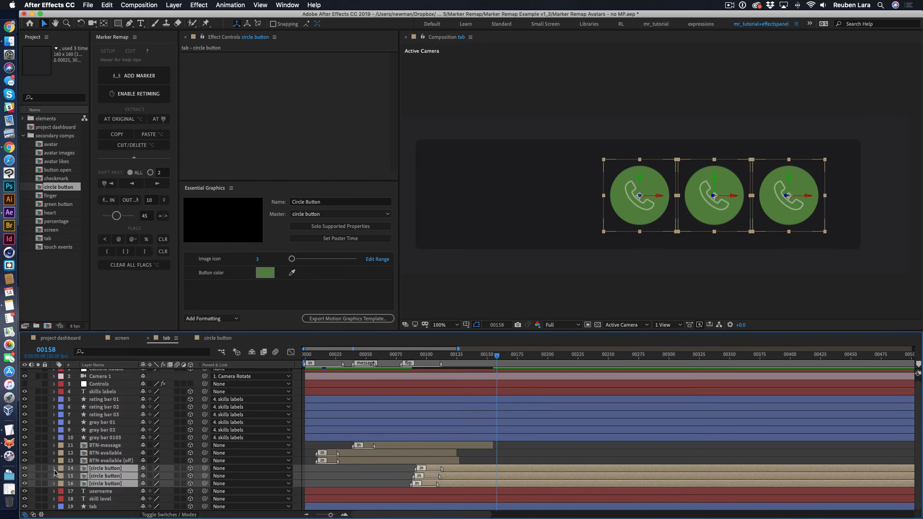
left_click(54, 469)
scroll(153, 453, "down", 3)
left_click(69, 454)
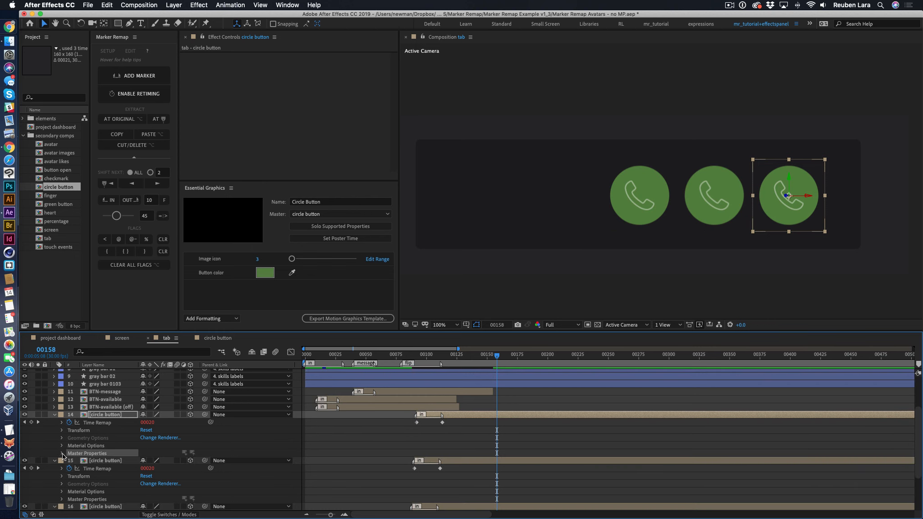
- Try setting the Image icon of circle button layer 14 to 1
left_click(121, 470)
left_click(145, 461)
key("Return")
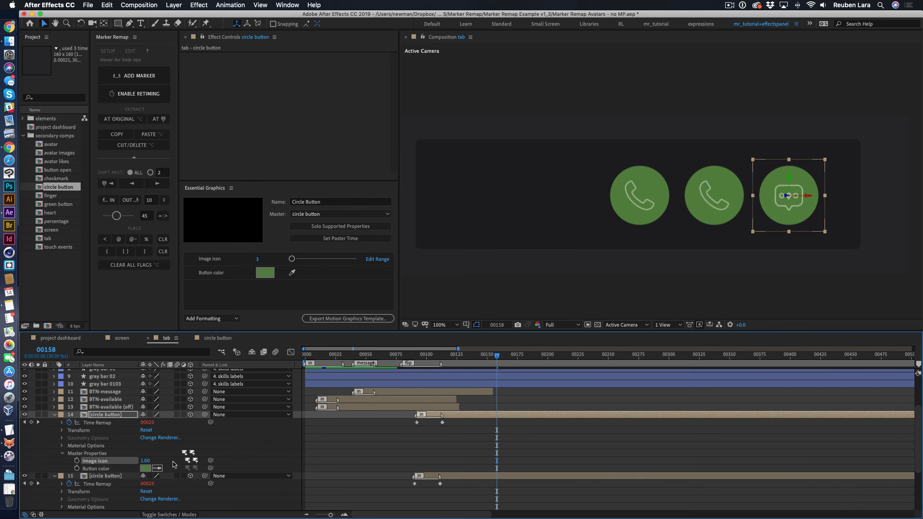
- Expand the Master Properties of circle button layer 15 and set its Image icon to 2
scroll(102, 411, "down", 5)
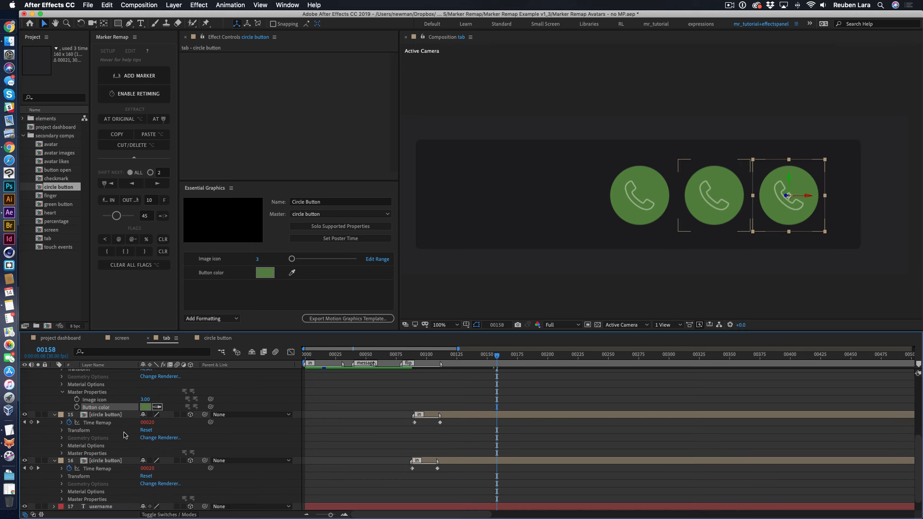
left_click(62, 453)
scroll(157, 450, "down", 1)
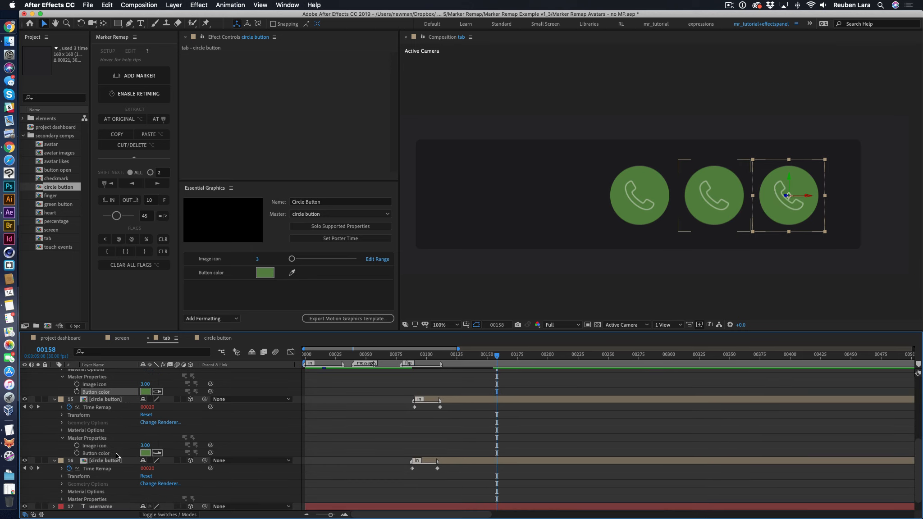
left_click(145, 445)
type("2")
key("Return")
- Expand the Master Properties of circle button layer 16 and set its Image icon to 1
scroll(63, 492, "down", 1)
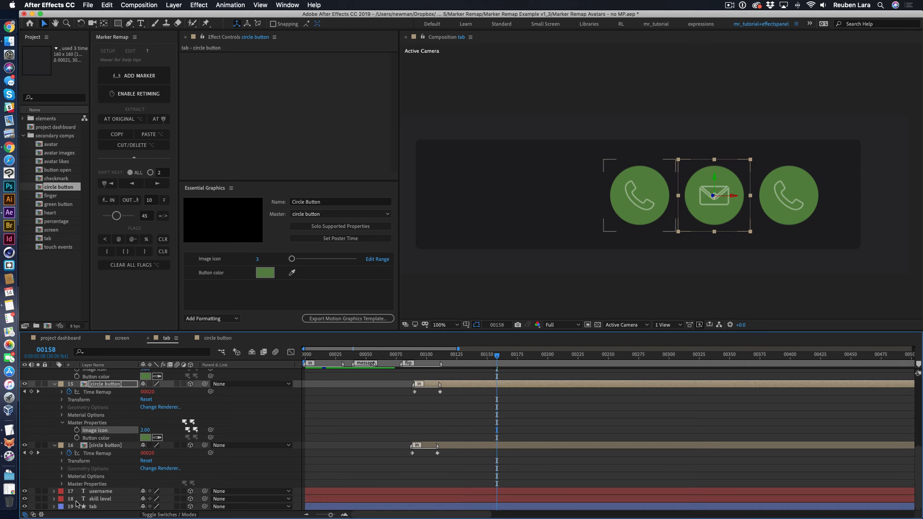
left_click(62, 484)
left_click(145, 492)
type("1")
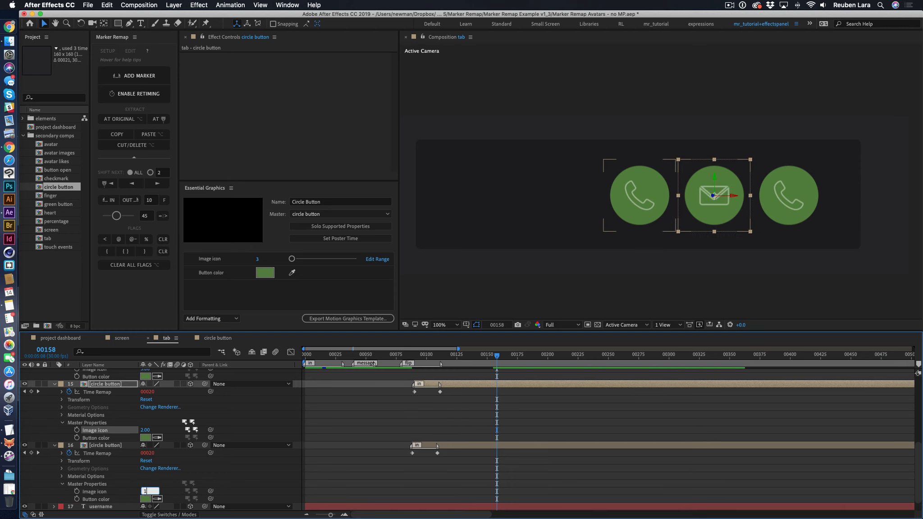
key("Return")
- Change the Button color of circle button layer 16 to blue, hex 1891CA
left_click(145, 499)
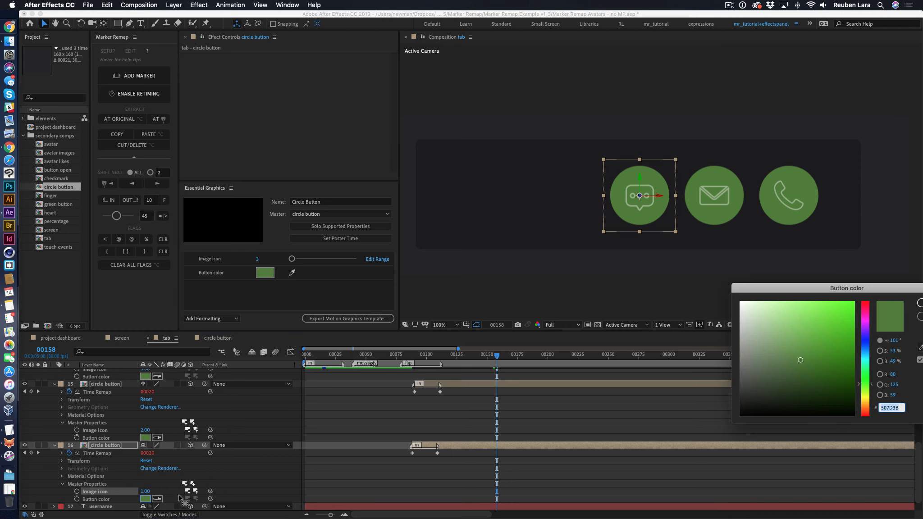
mouse_move(866, 341)
left_mouse_down()
mouse_move(864, 368)
mouse_move(865, 352)
left_mouse_up()
left_click_drag(847, 321, 842, 322)
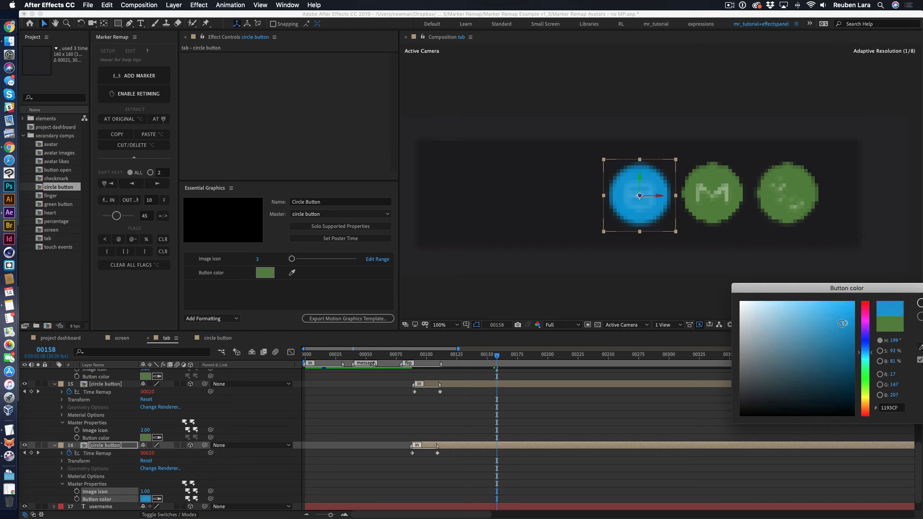
left_click(920, 304)
- Change the Button color of circle button layer 15 to orange, hex D46B1D
left_click(145, 438)
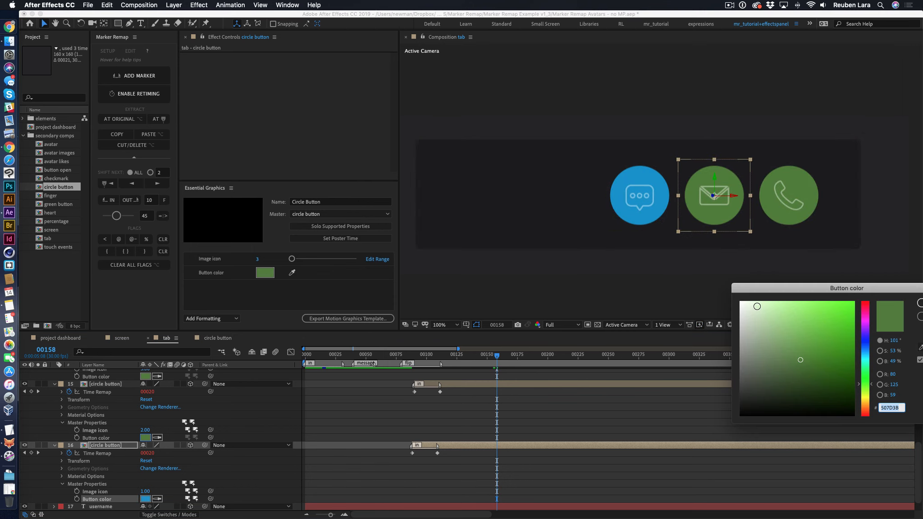
left_click_drag(868, 379, 865, 408)
left_click_drag(832, 327, 840, 319)
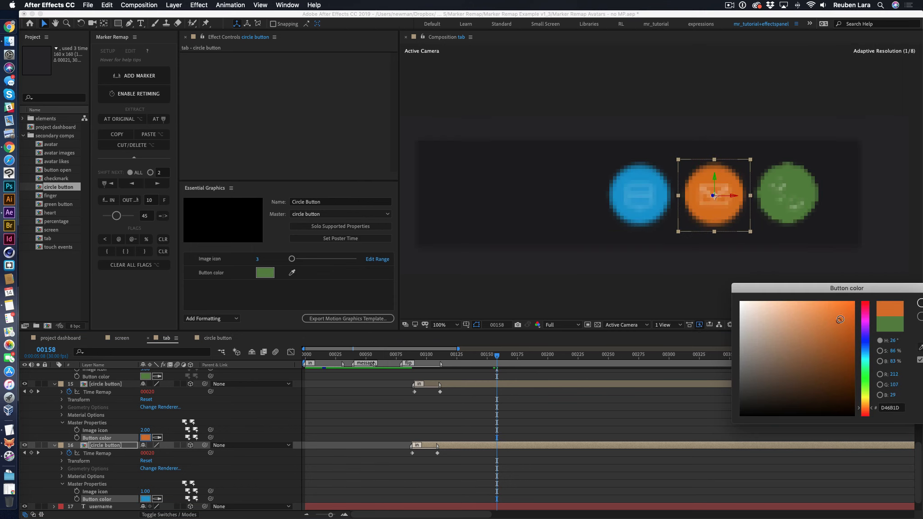
left_click(920, 304)
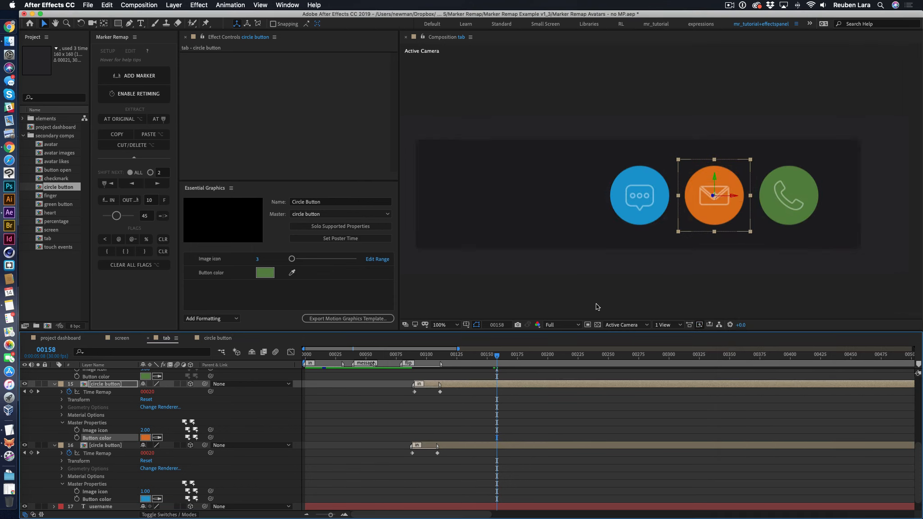
- Return to the screen composition and preview the tab flip animation from around frame 116
left_click(121, 338)
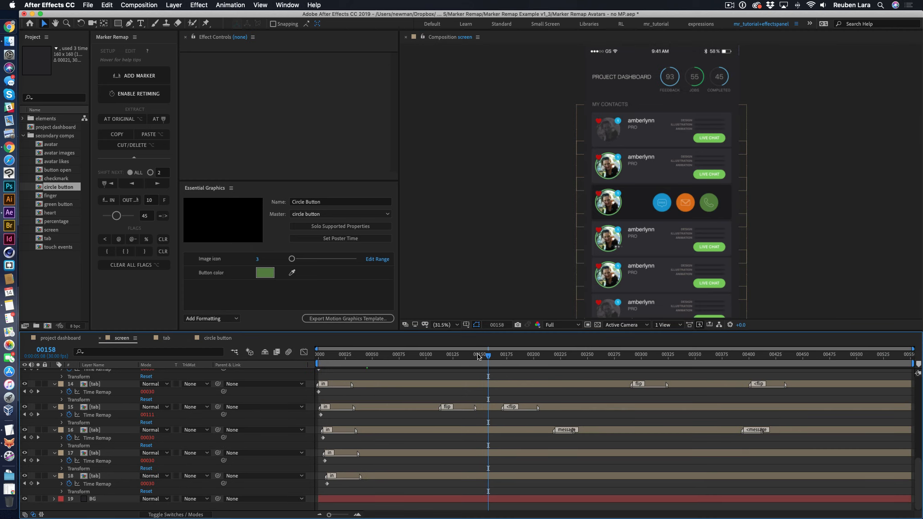
left_click_drag(479, 356, 443, 354)
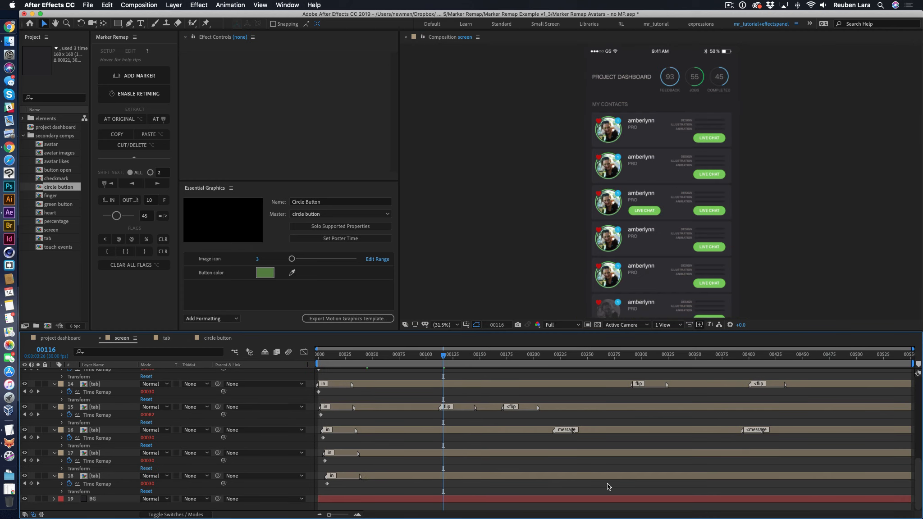
key("space")
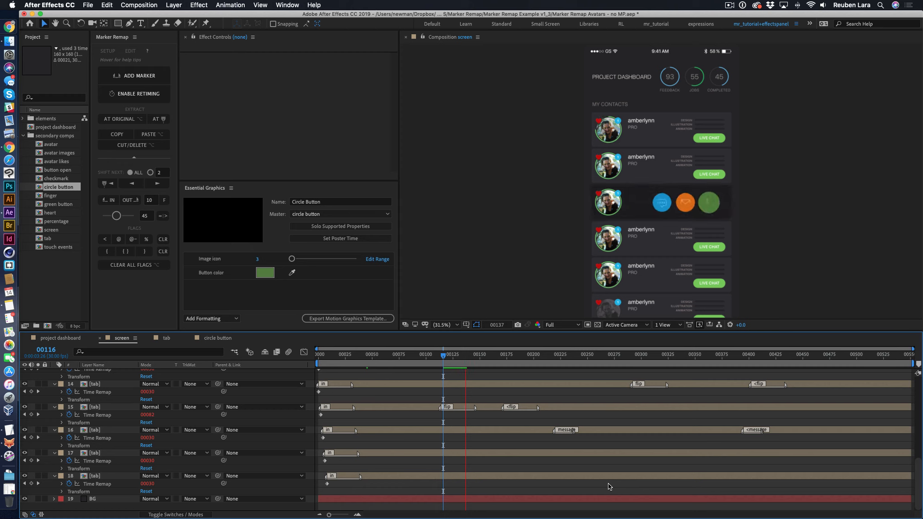
left_click_drag(479, 357, 433, 356)
key("space")
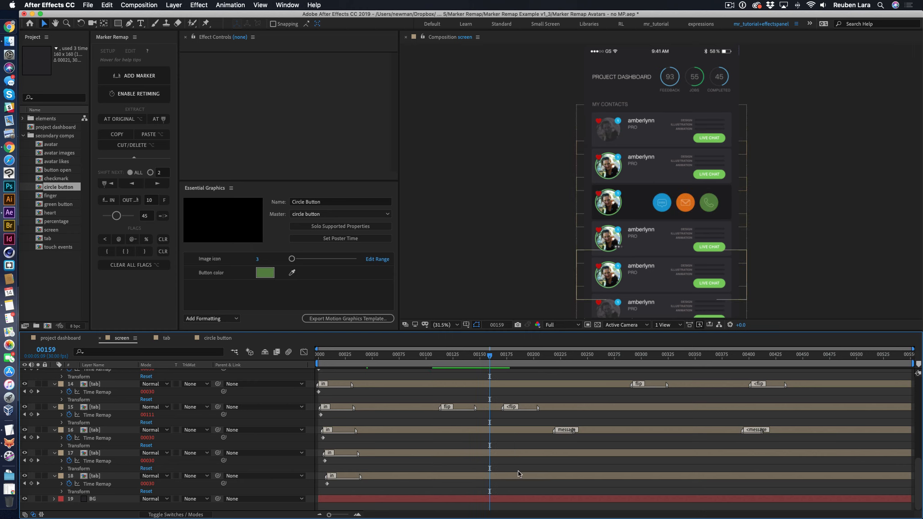
- Open the recent project Marker Remap Avatars.aep without saving the changes to the current one
left_click(95, 6)
mouse_move(156, 42)
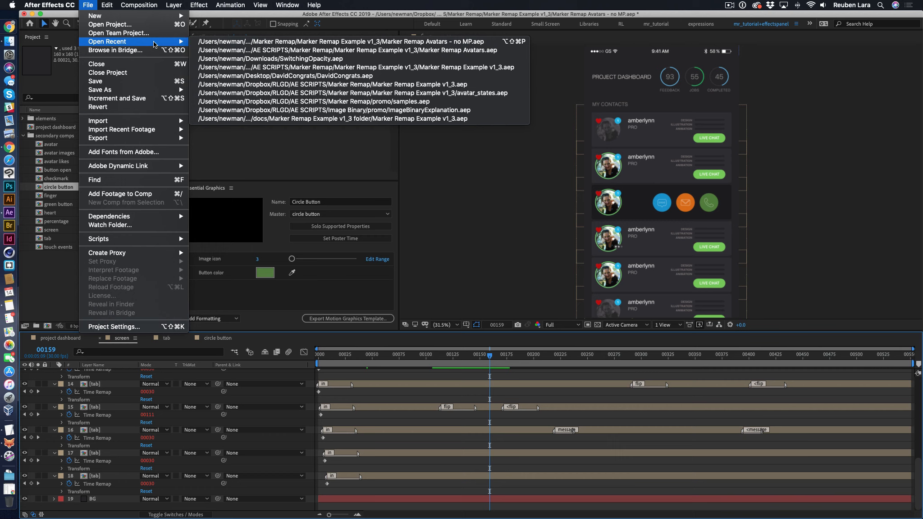
left_click(342, 50)
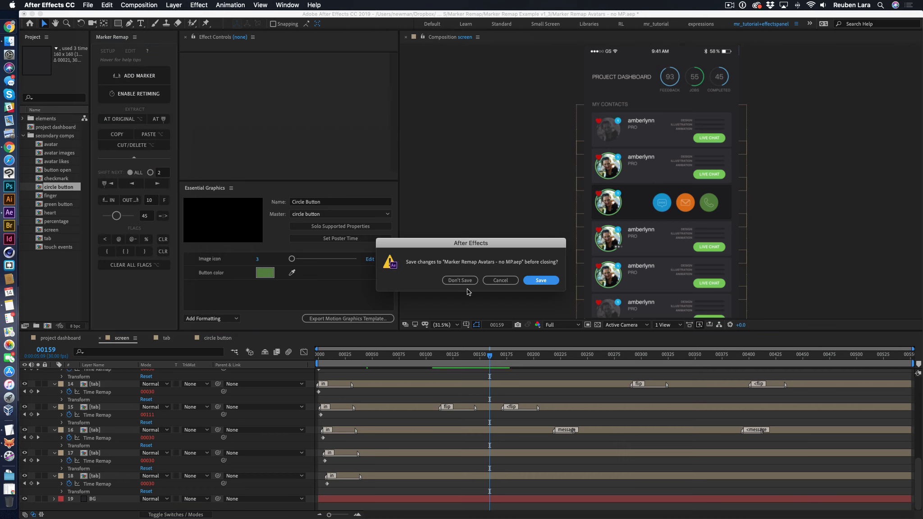
left_click(459, 281)
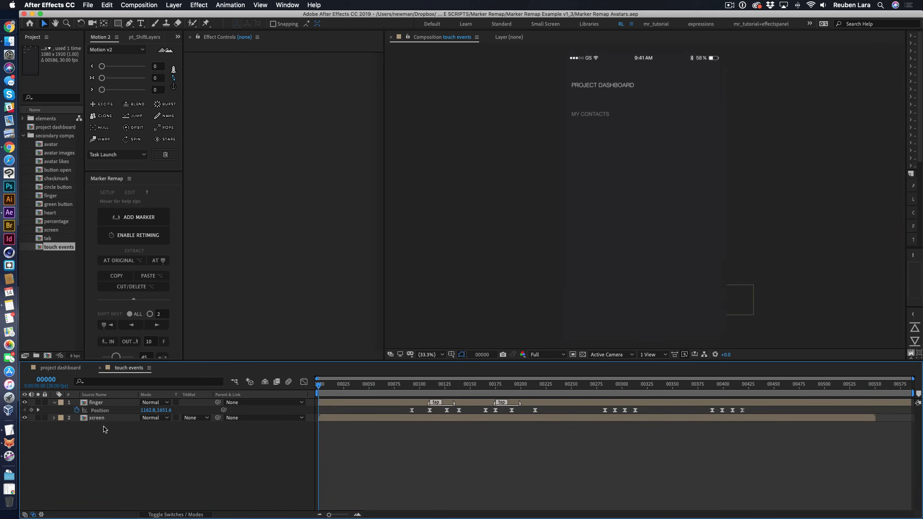
- Open the screen composition from the touch events composition and preview its full dashboard animation
double_click(90, 419)
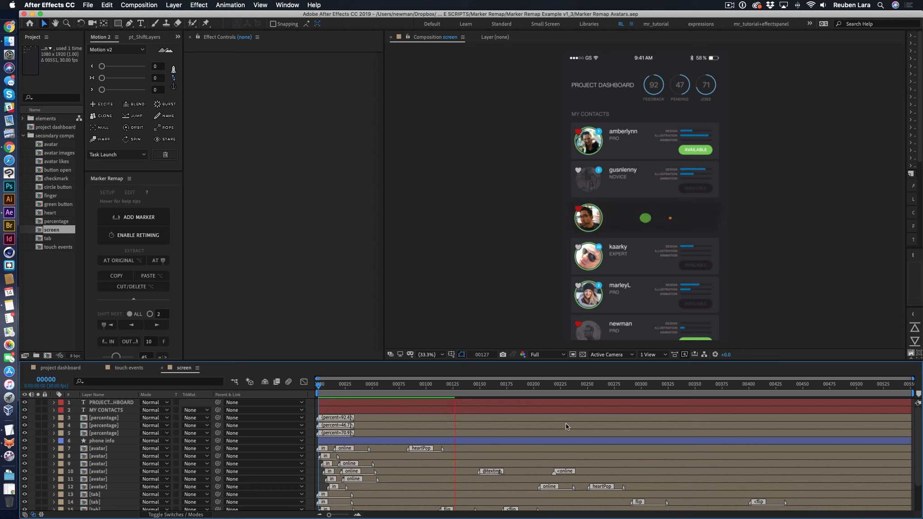
key("space")
key("space")
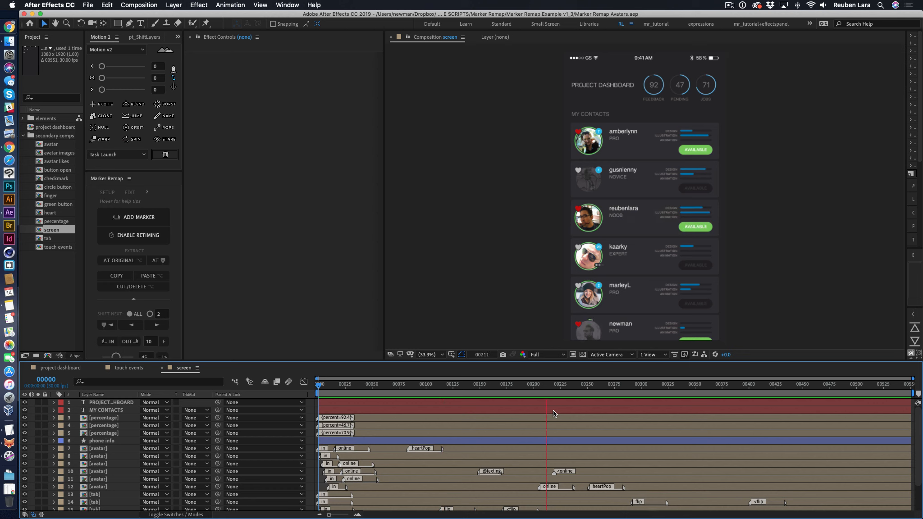
left_click(631, 266)
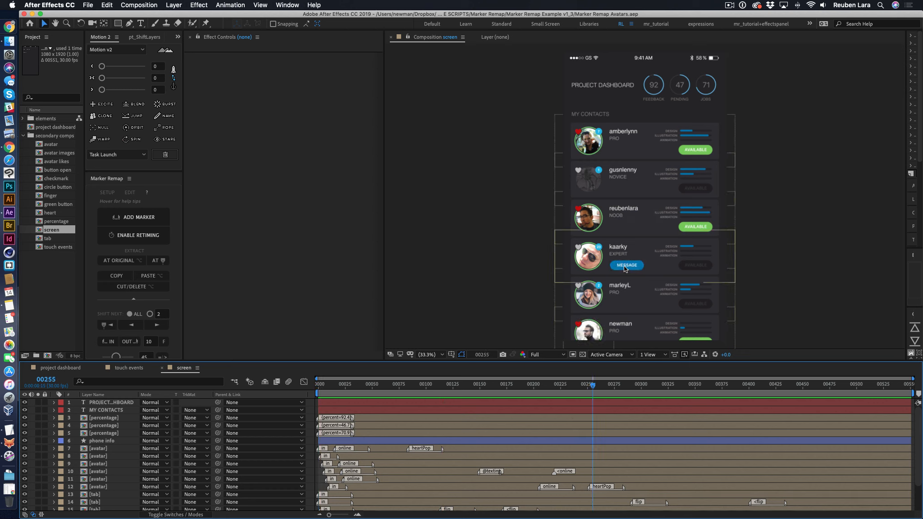
- Open the tab composition from layer 16, collapse its expanded layers, and display the Controls layer's effects at frame 36
scroll(131, 470, "down", 3)
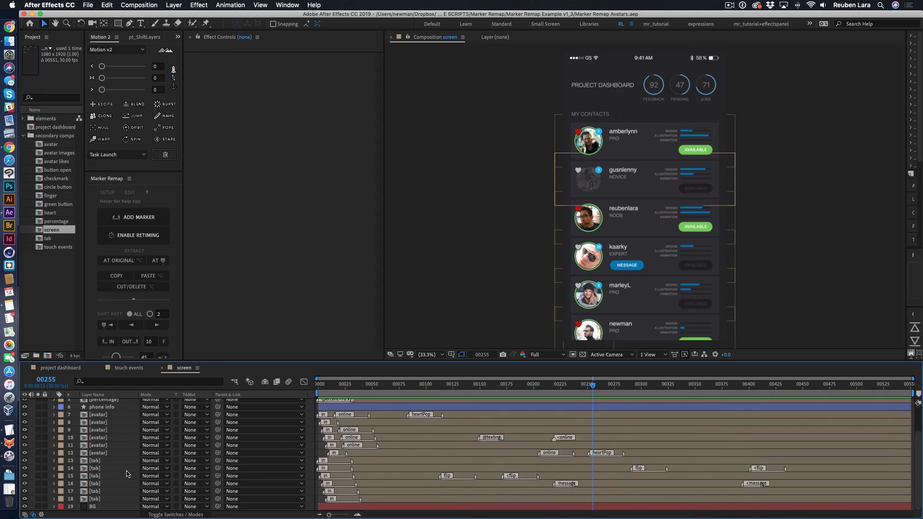
double_click(85, 485)
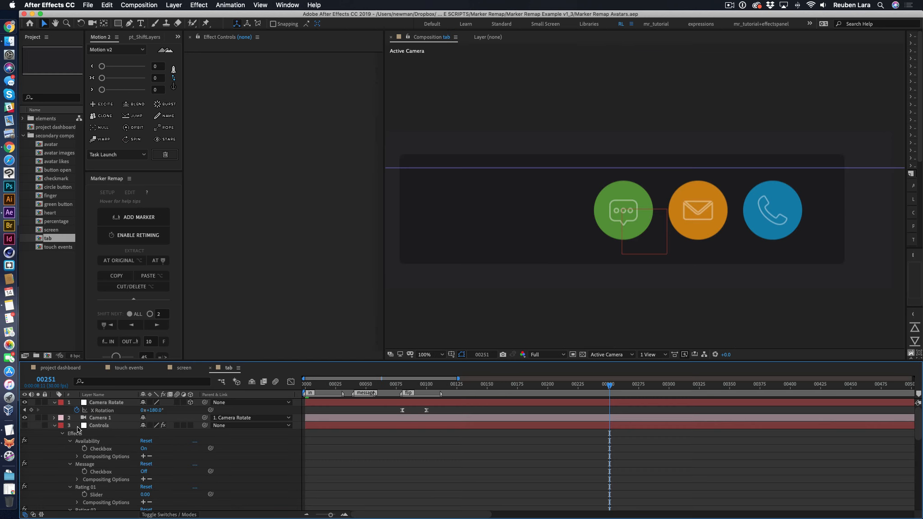
left_click(55, 425)
left_click(103, 487)
left_click(55, 486)
scroll(115, 476, "down", 5)
left_click(62, 448)
left_click(61, 471)
scroll(134, 468, "down", 3)
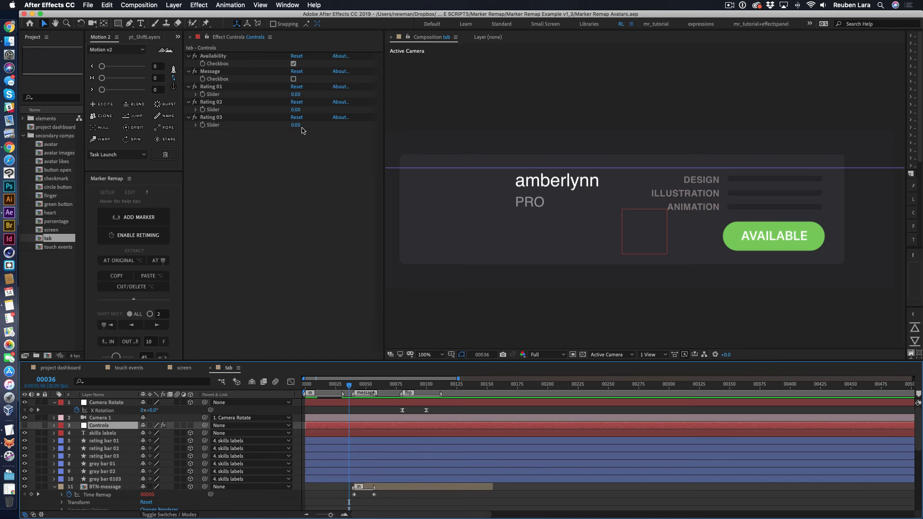
- Try enabling the Message checkbox on the Controls layer, preview the message section, and turn the checkbox back off
left_click(294, 79)
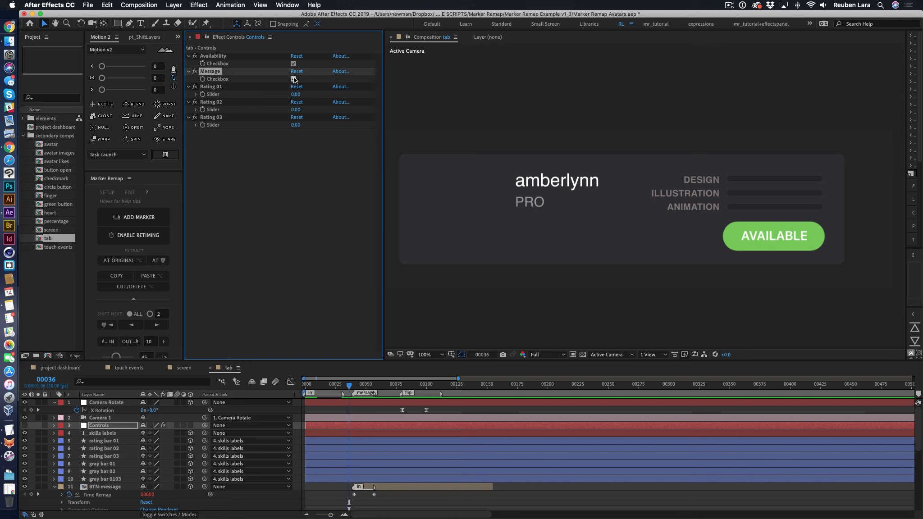
key("space")
left_click(294, 79)
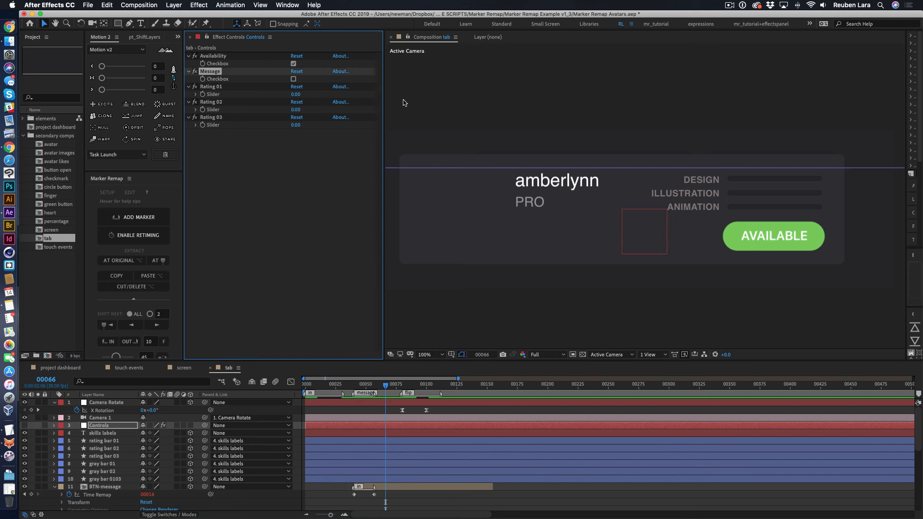
- Open the avatar composition from layer 12 of the screen composition and collapse the green ring, Adjustment Layer 2 and avatar images layers
left_click(184, 368)
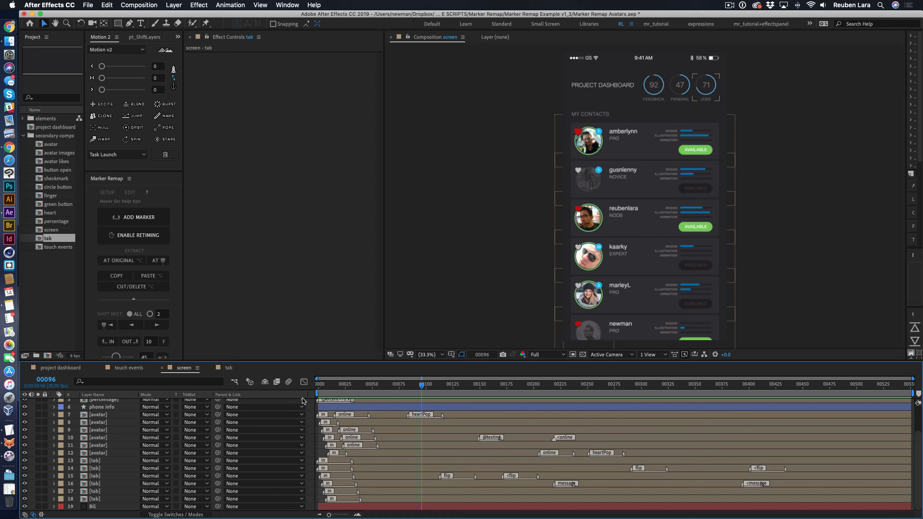
double_click(98, 453)
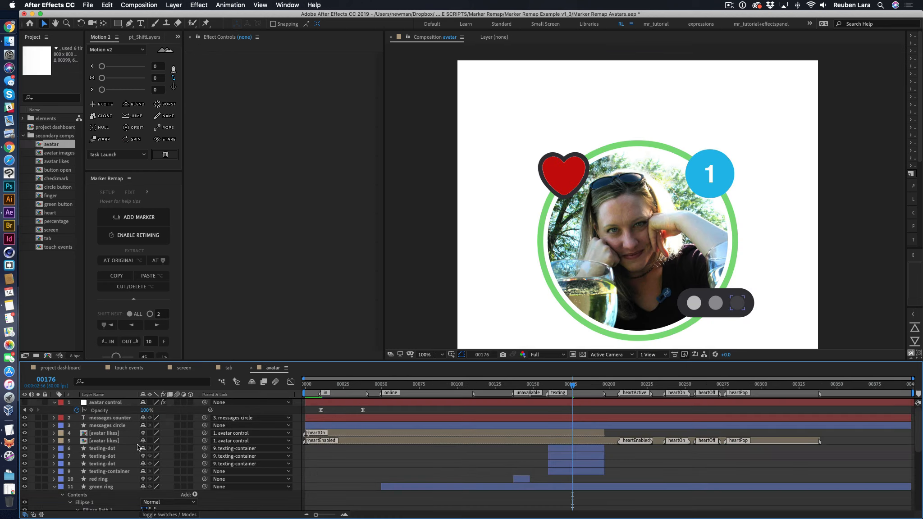
left_click(55, 487)
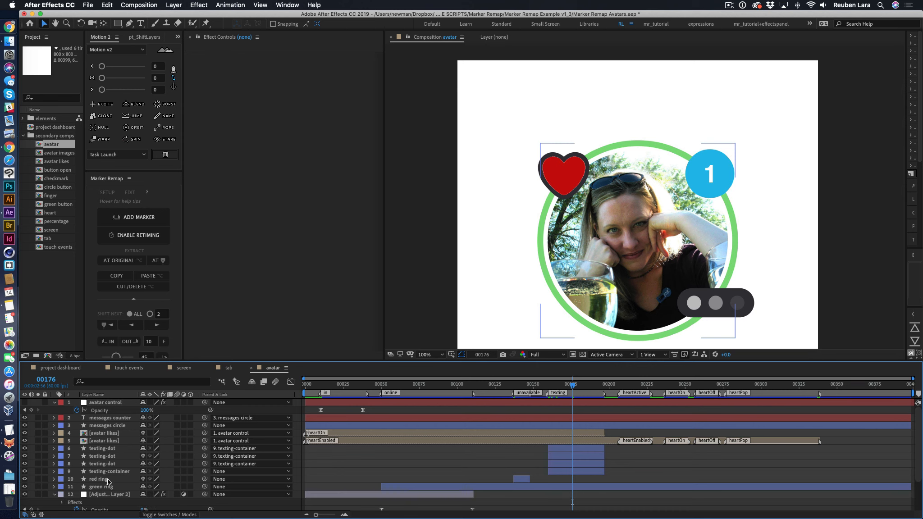
scroll(124, 472, "down", 3)
scroll(123, 469, "down", 2)
left_click(54, 454)
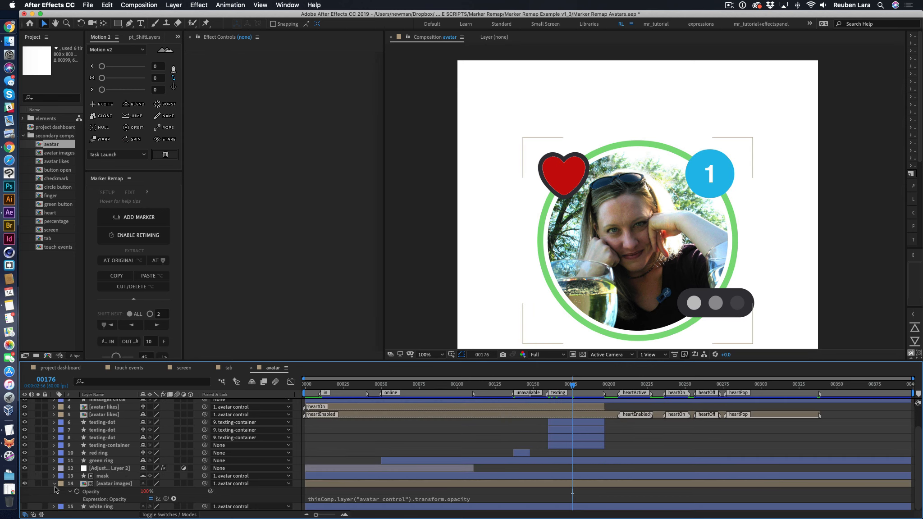
left_click(54, 484)
- Open the avatar images composition, scrub back through its pictures to the first frame, and return to the avatar composition
double_click(111, 498)
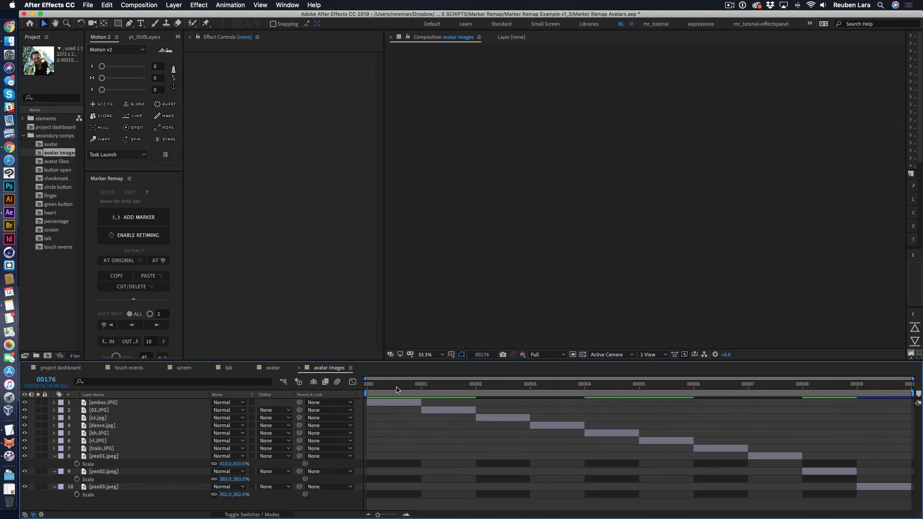
left_click_drag(524, 384, 367, 392)
left_click(276, 369)
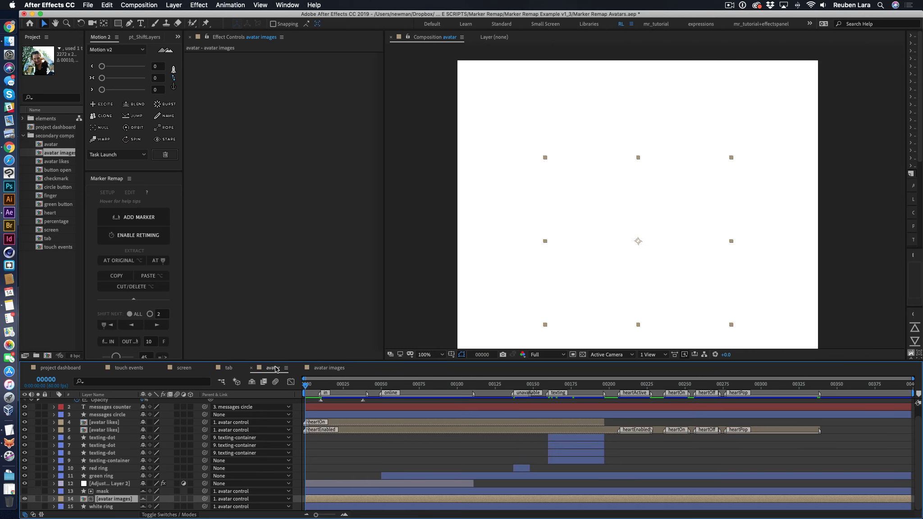
- Return to the screen composition, expand avatar layer 11, collapse its Transform group, and reveal its Master Properties
left_click(184, 369)
left_click(55, 446)
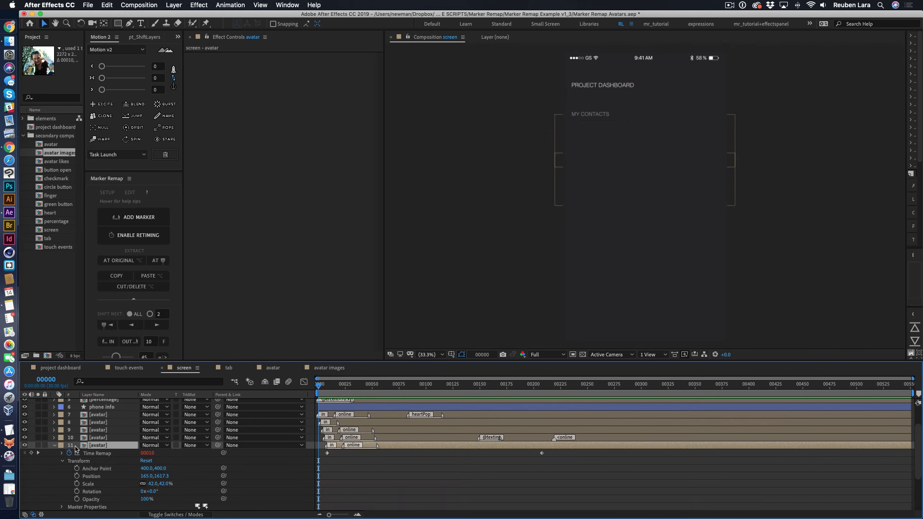
left_click(61, 461)
left_click(62, 469)
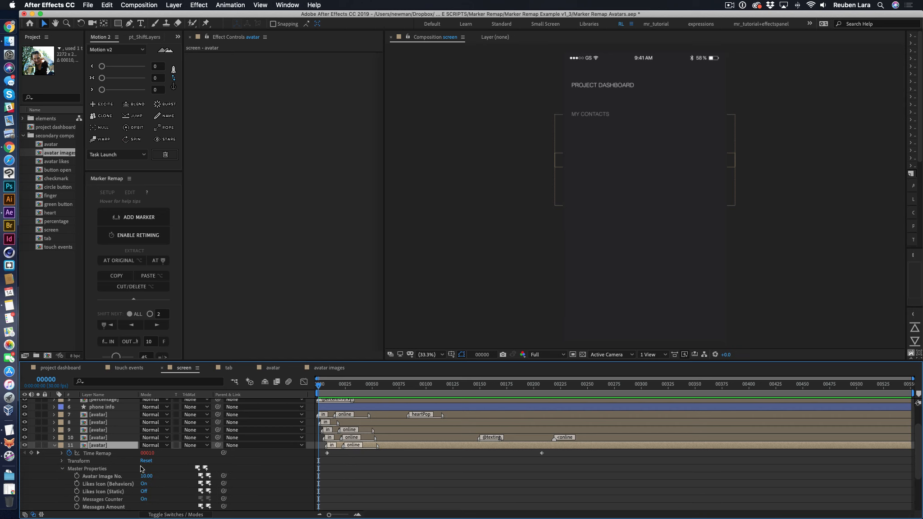
scroll(118, 451, "down", 3)
- Try setting the Avatar Image No. of avatar layer 11 to 7 at frame 121 and undo the change
left_click(448, 385)
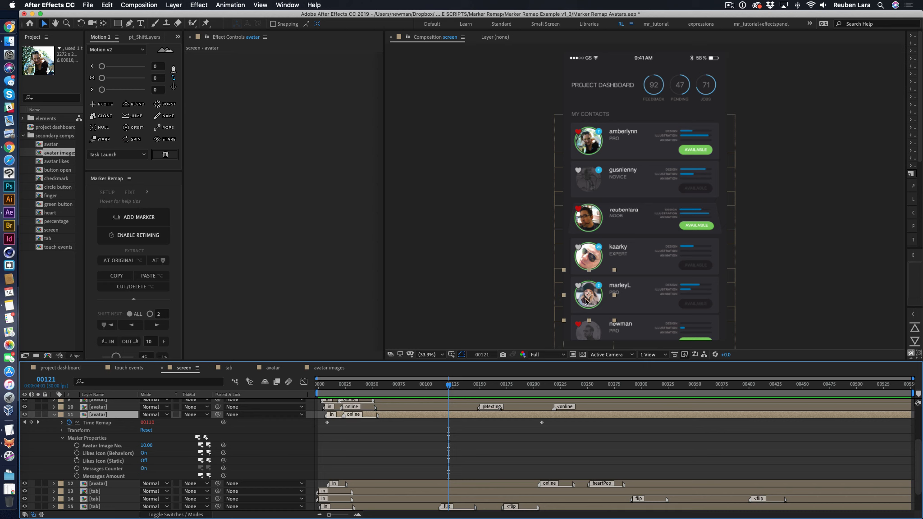
left_click(146, 445)
type("7")
key("Return")
left_click(456, 306)
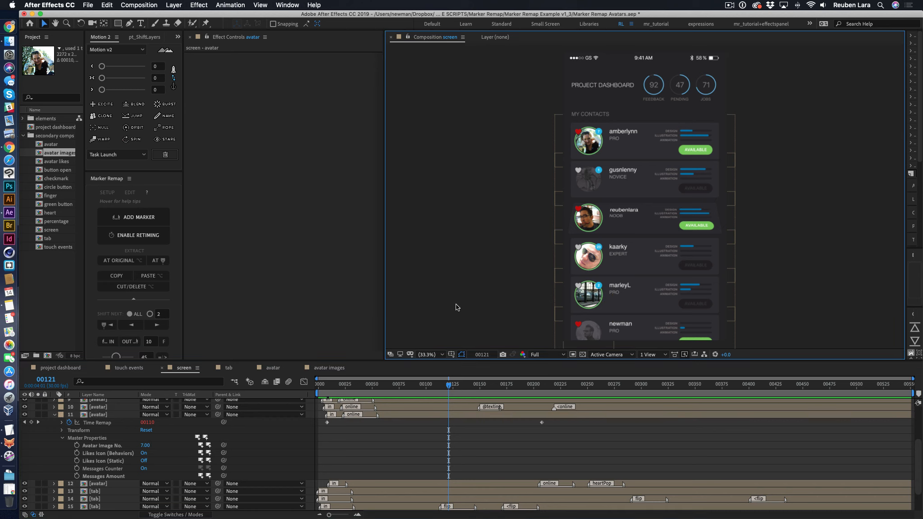
key("super+z")
- Collapse avatar layer 11's properties, clear the selection, and preview the screen composition from frame 121
key("u")
key("super+shift+a")
key("space")
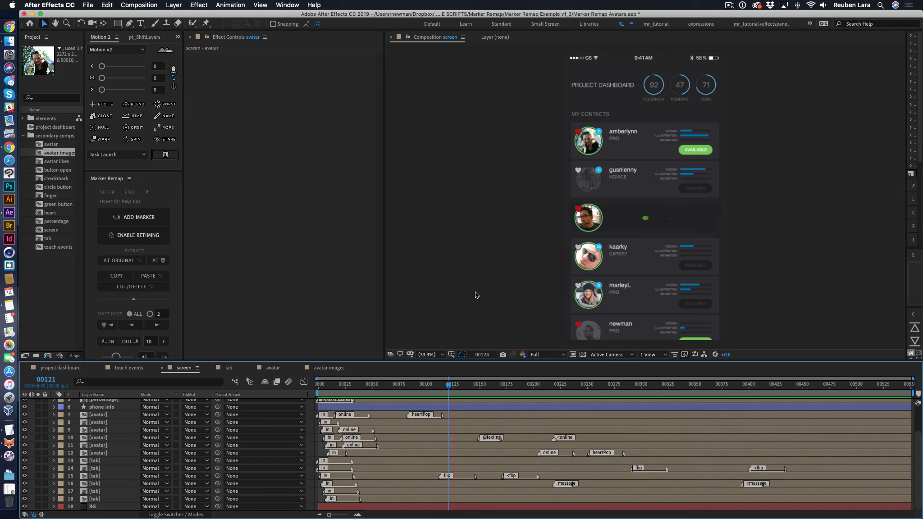